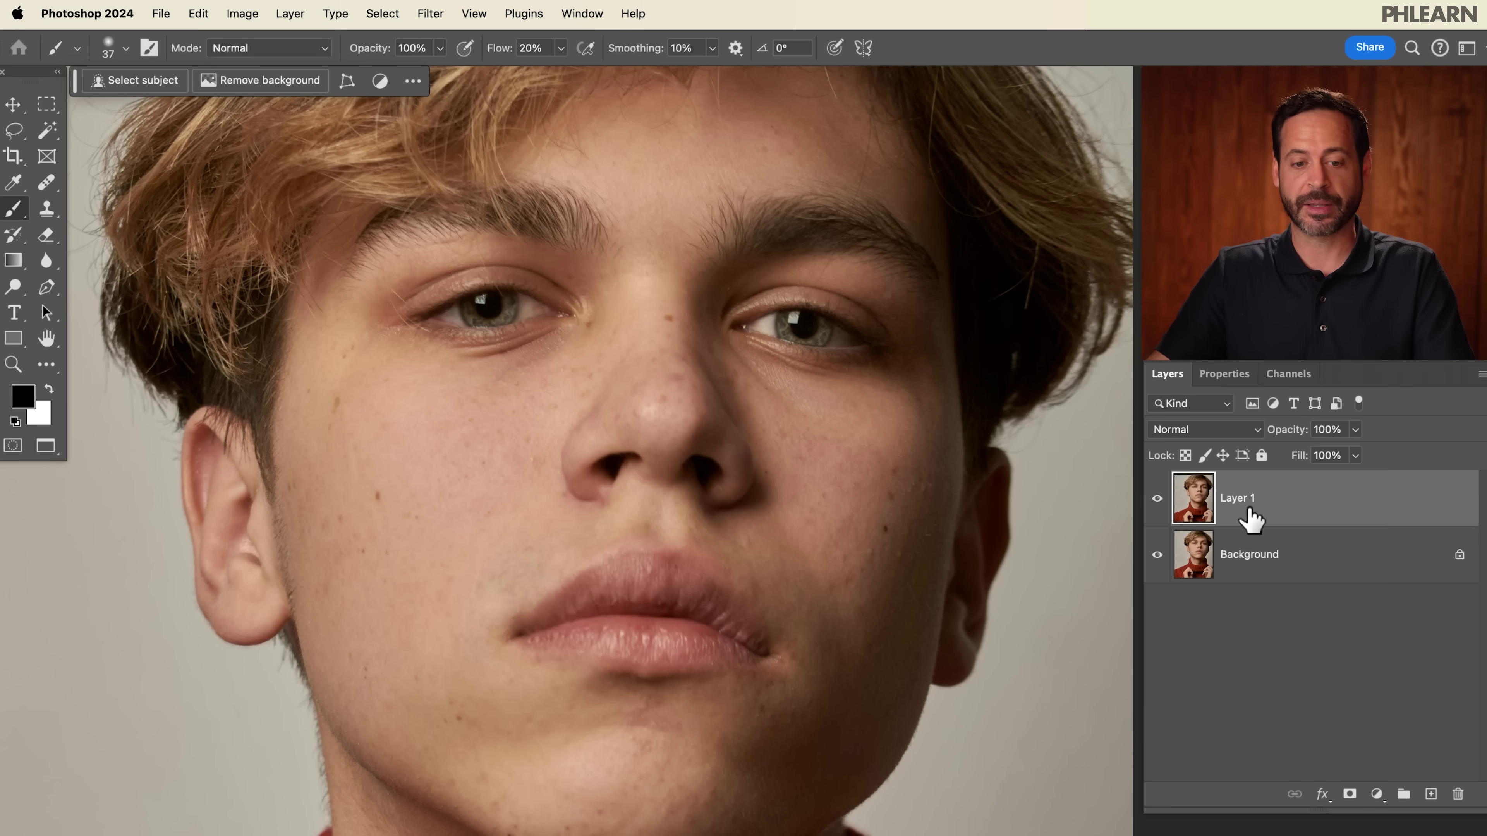
Apply Image > Adjustments > Desaturate to Layer 1, turning the portrait black and white.
left_click(237, 13)
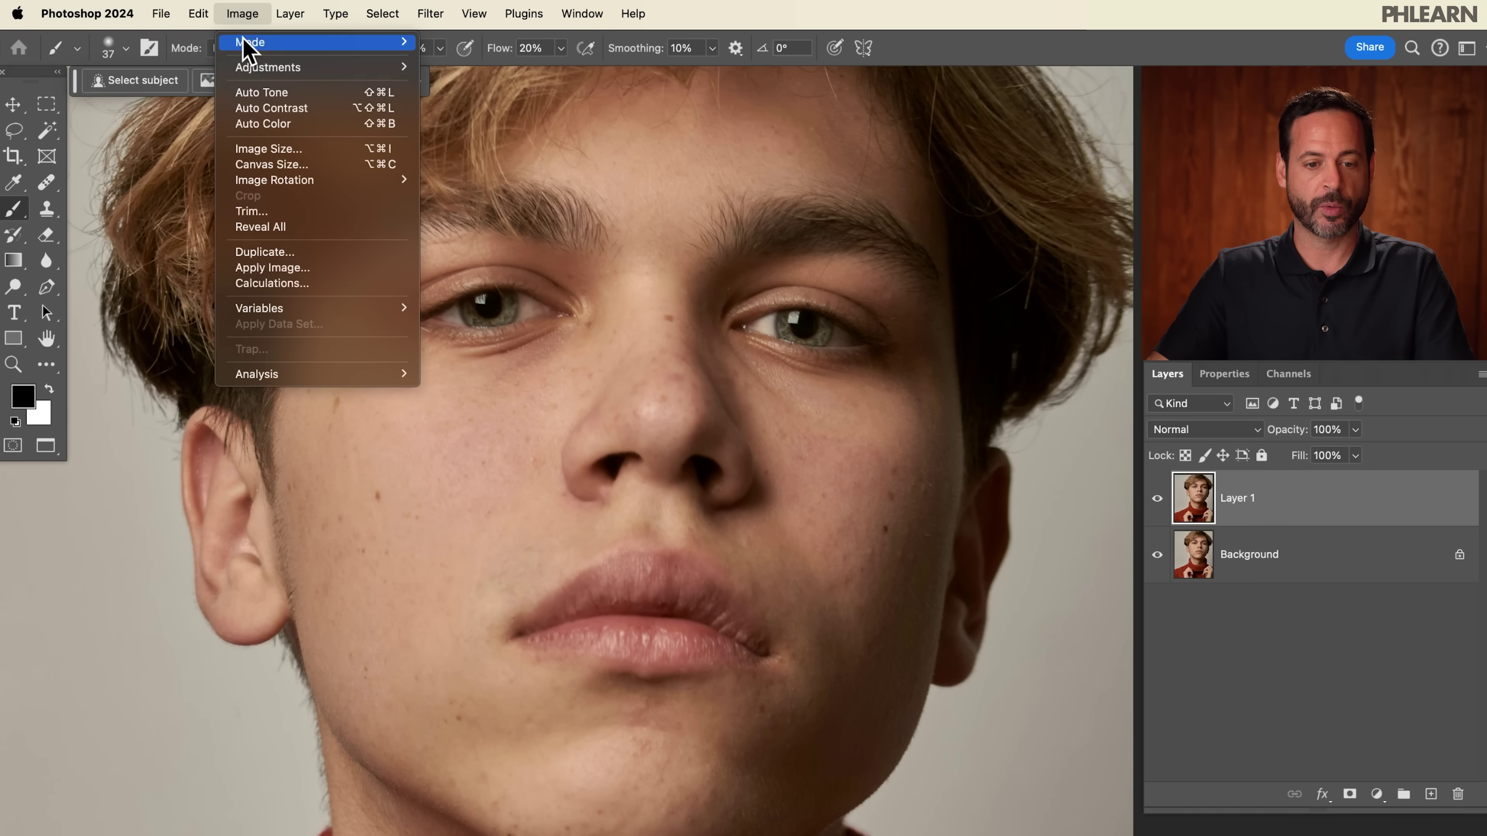
mouse_move(252, 54)
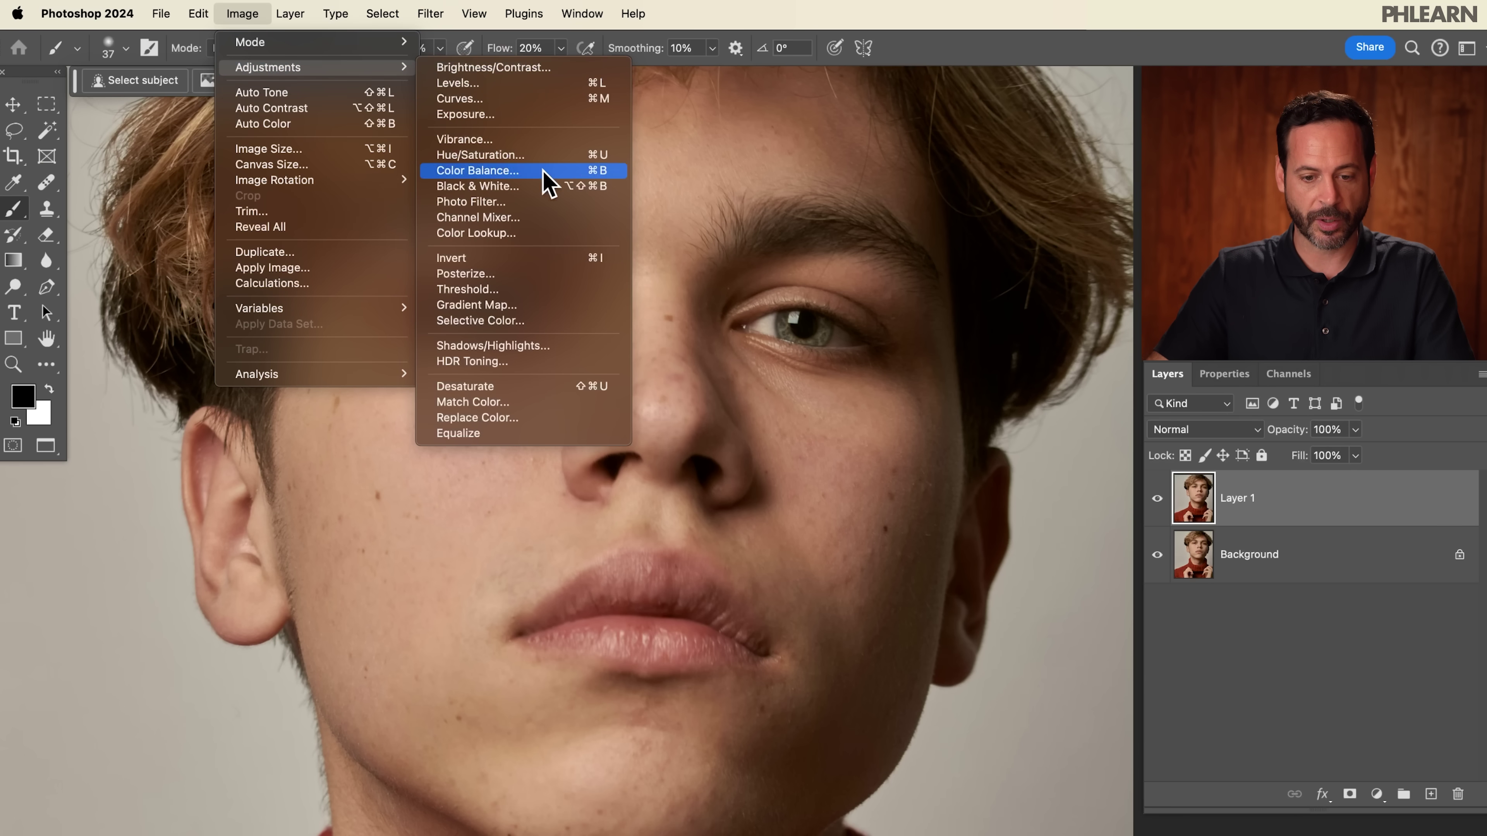
left_click(521, 387)
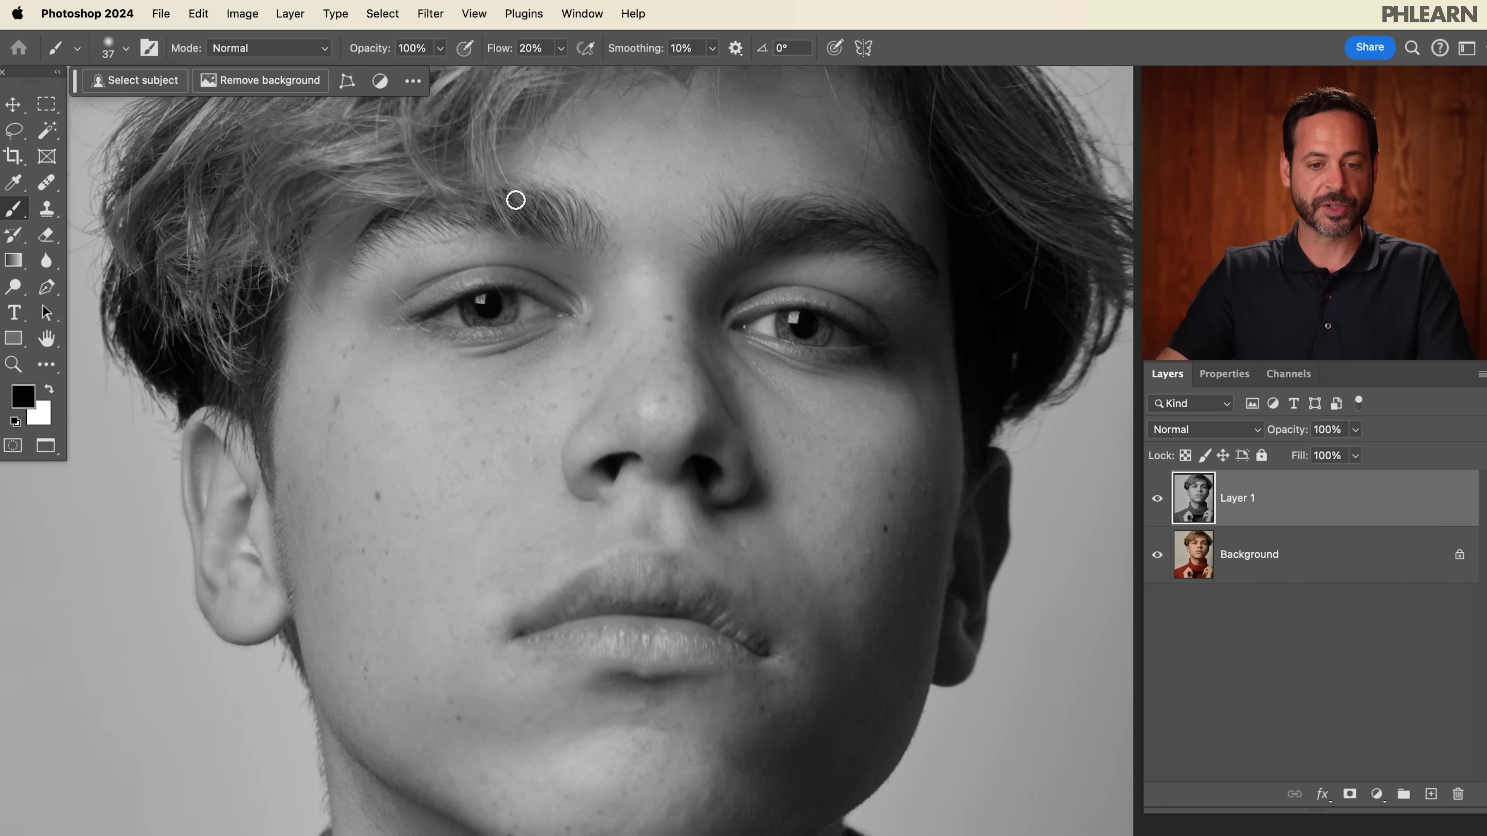
Convert Layer 1 into a smart object.
left_click(289, 14)
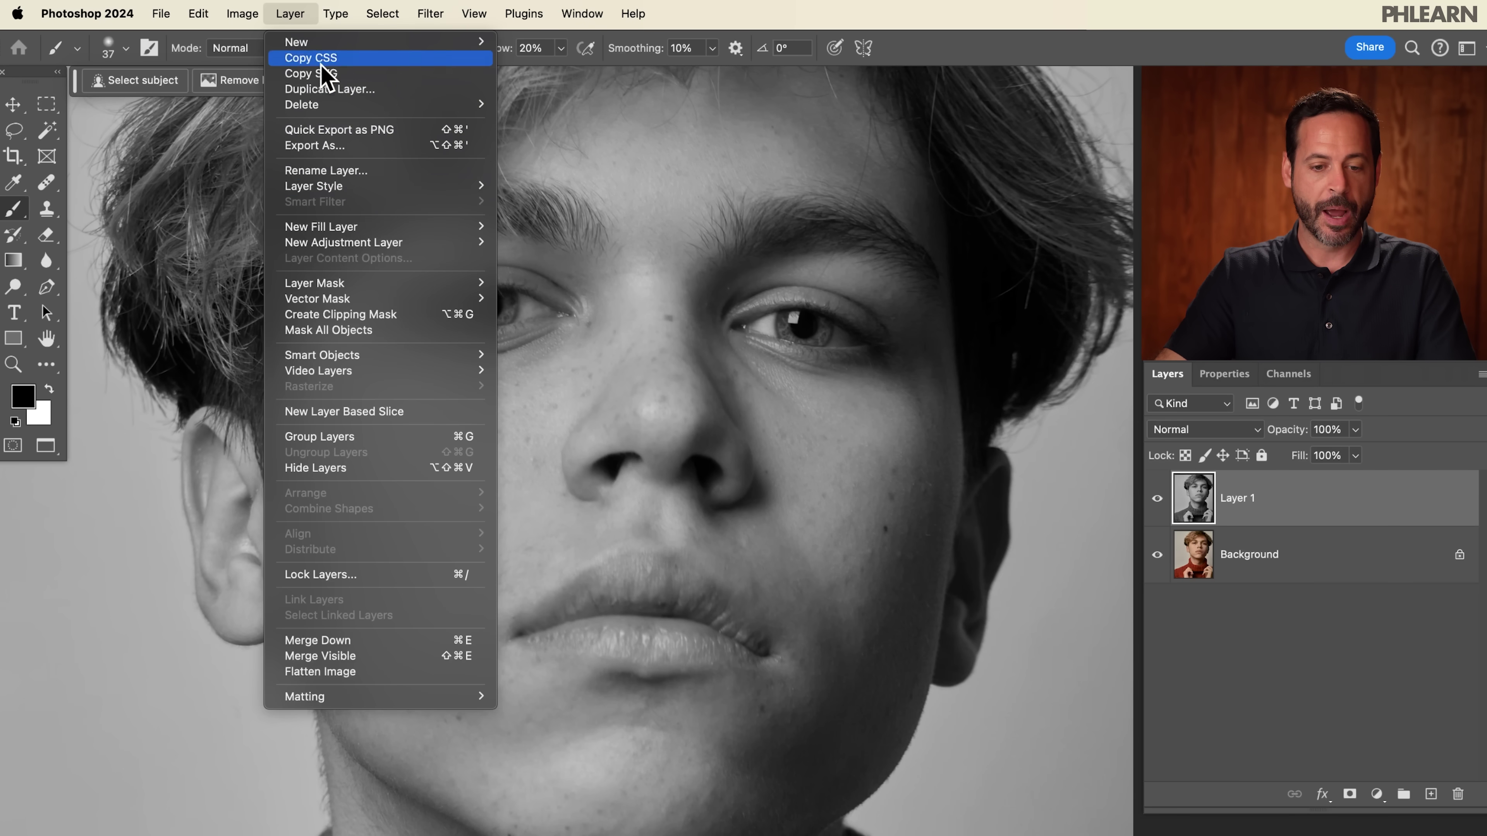
mouse_move(356, 356)
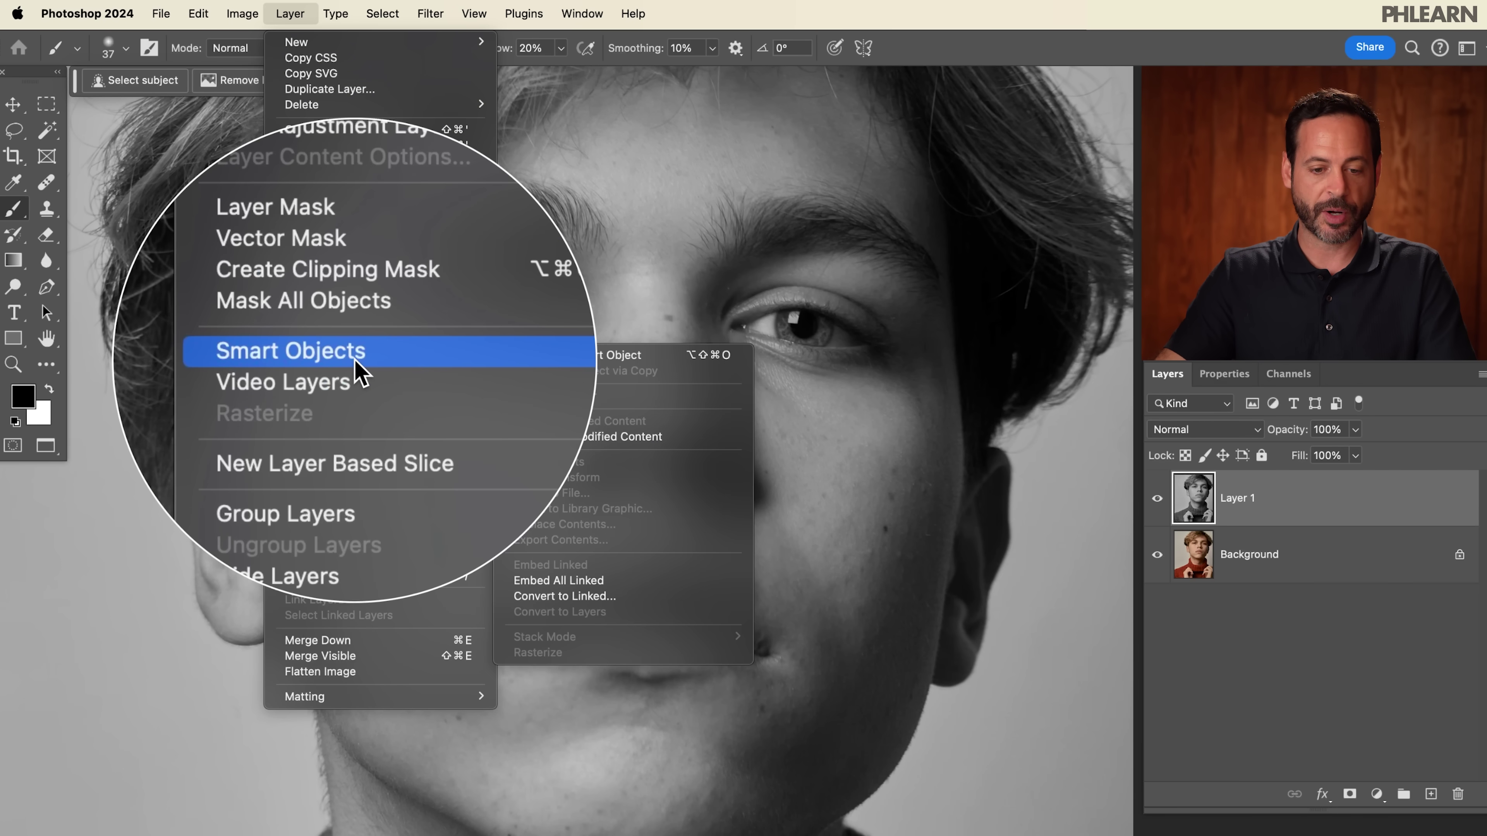
left_click(587, 360)
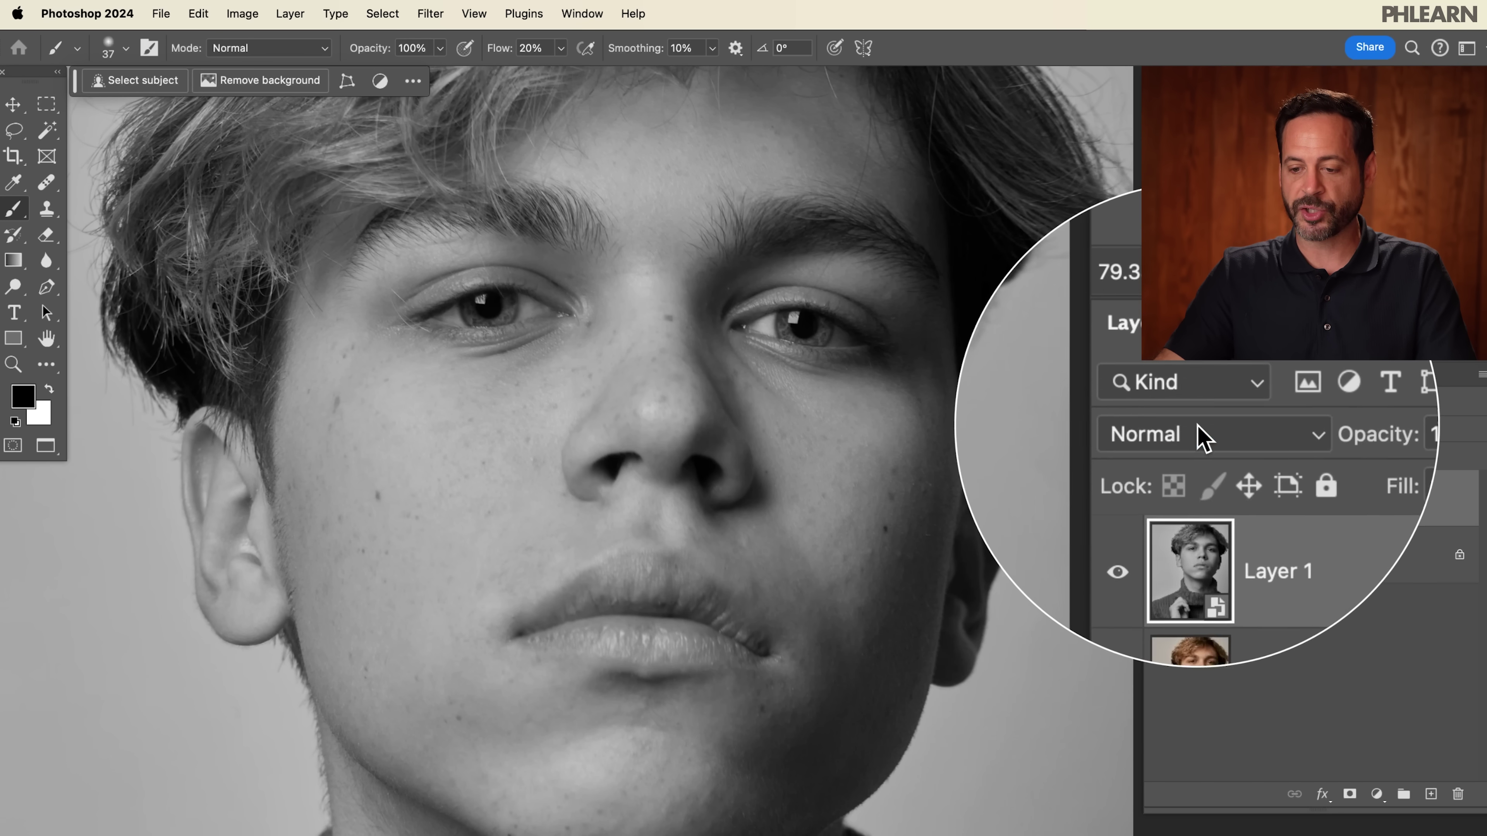
Blend Layer 1 in Overlay mode and toggle it off and on to compare.
left_click(1200, 436)
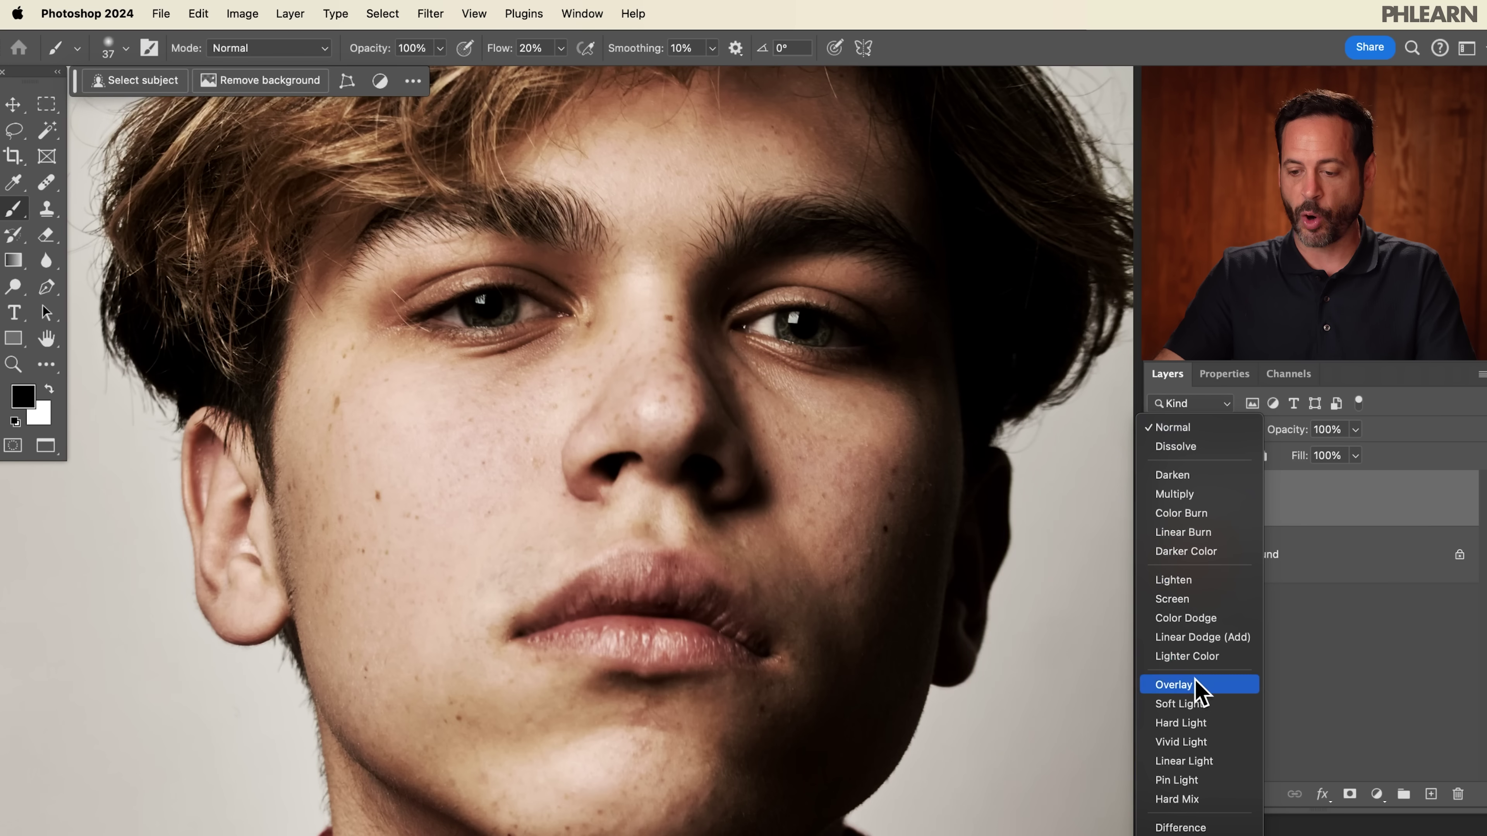
left_click(1197, 685)
left_click(1157, 498)
left_click(1157, 498)
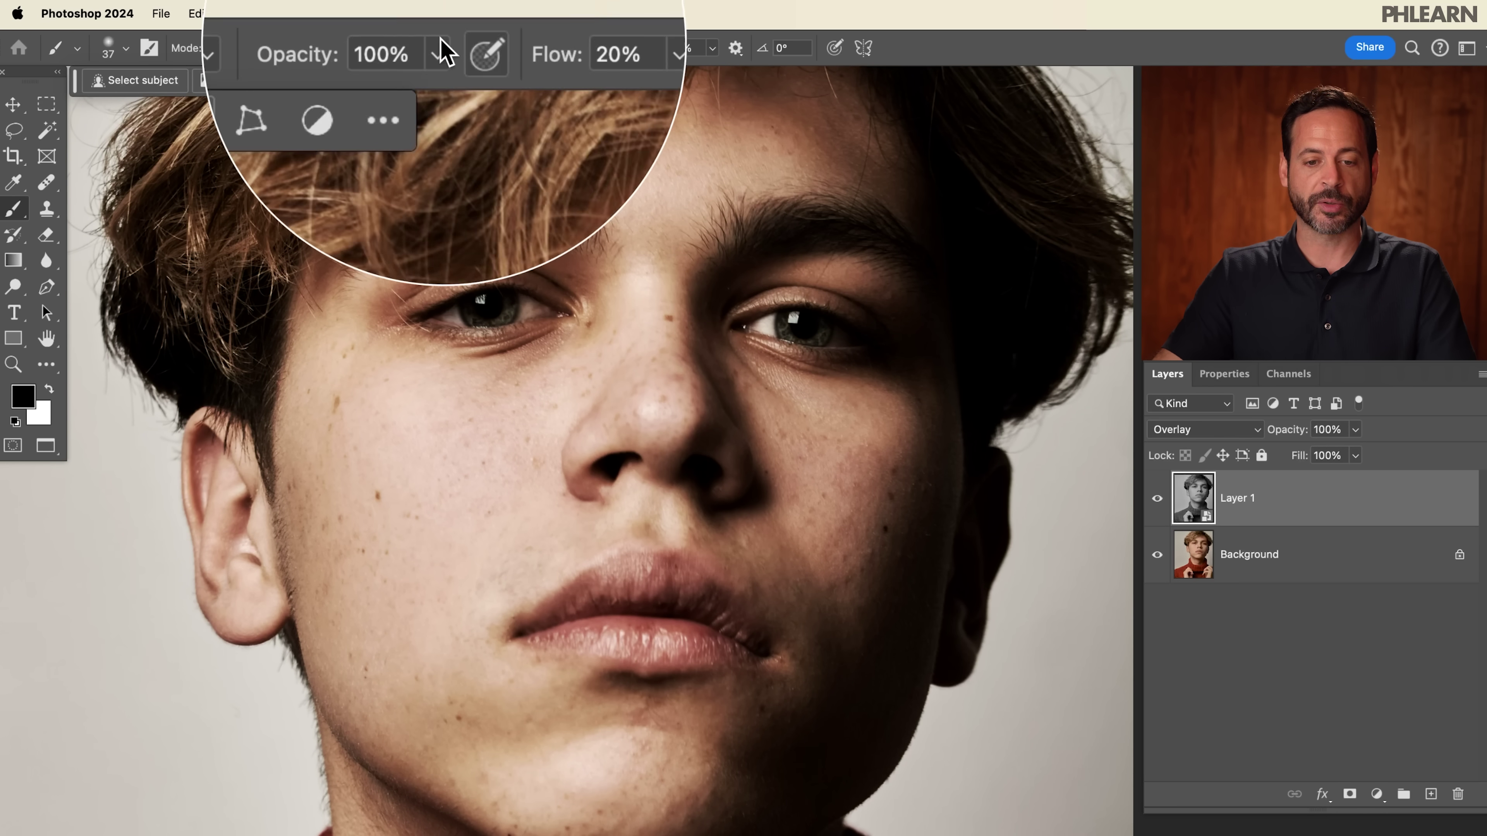
left_click(433, 13)
mouse_move(471, 377)
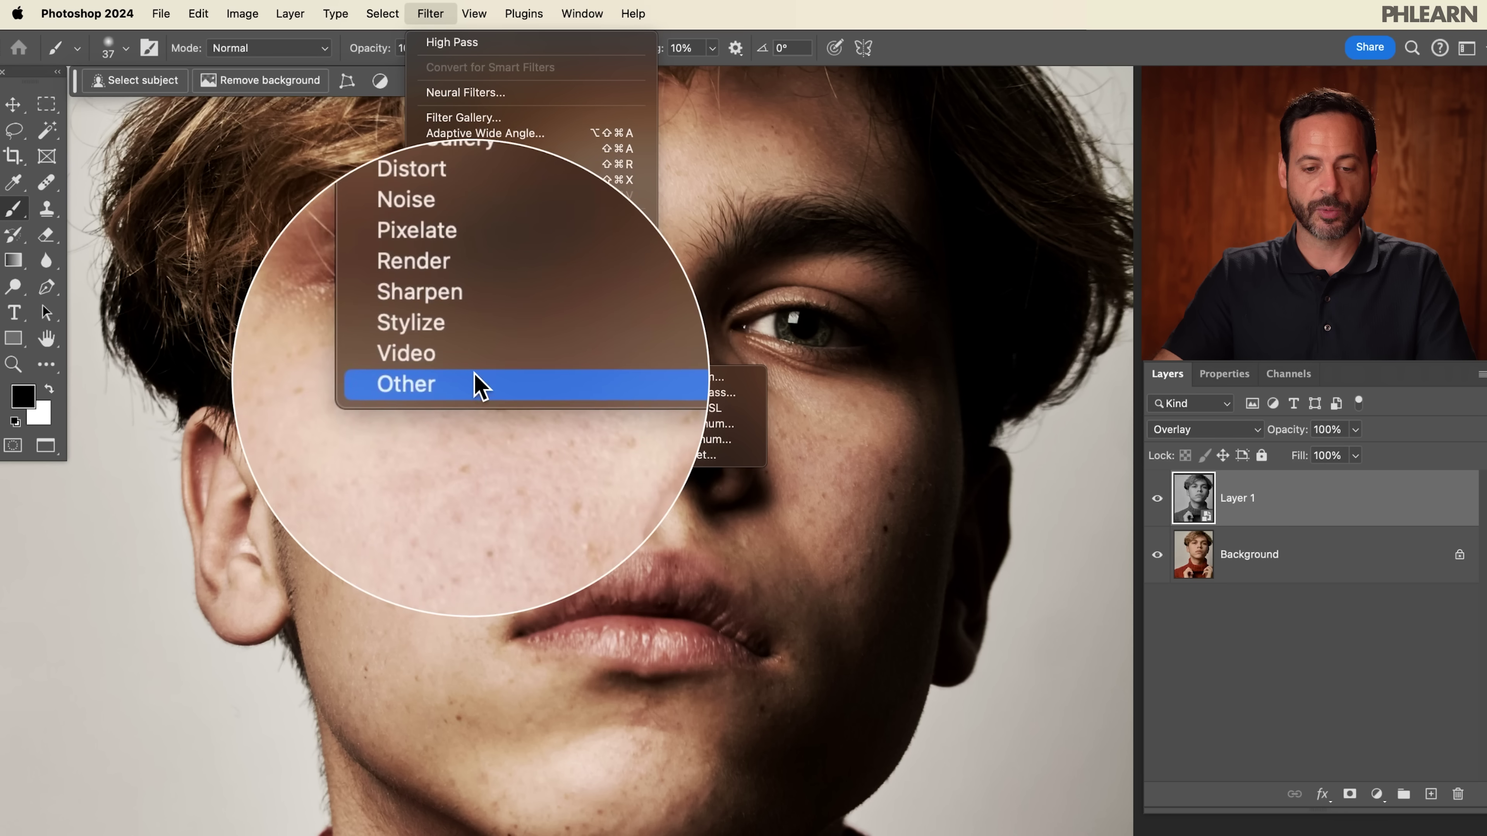
Apply a High Pass smart filter with a 6.6 px radius to Layer 1.
left_click(723, 390)
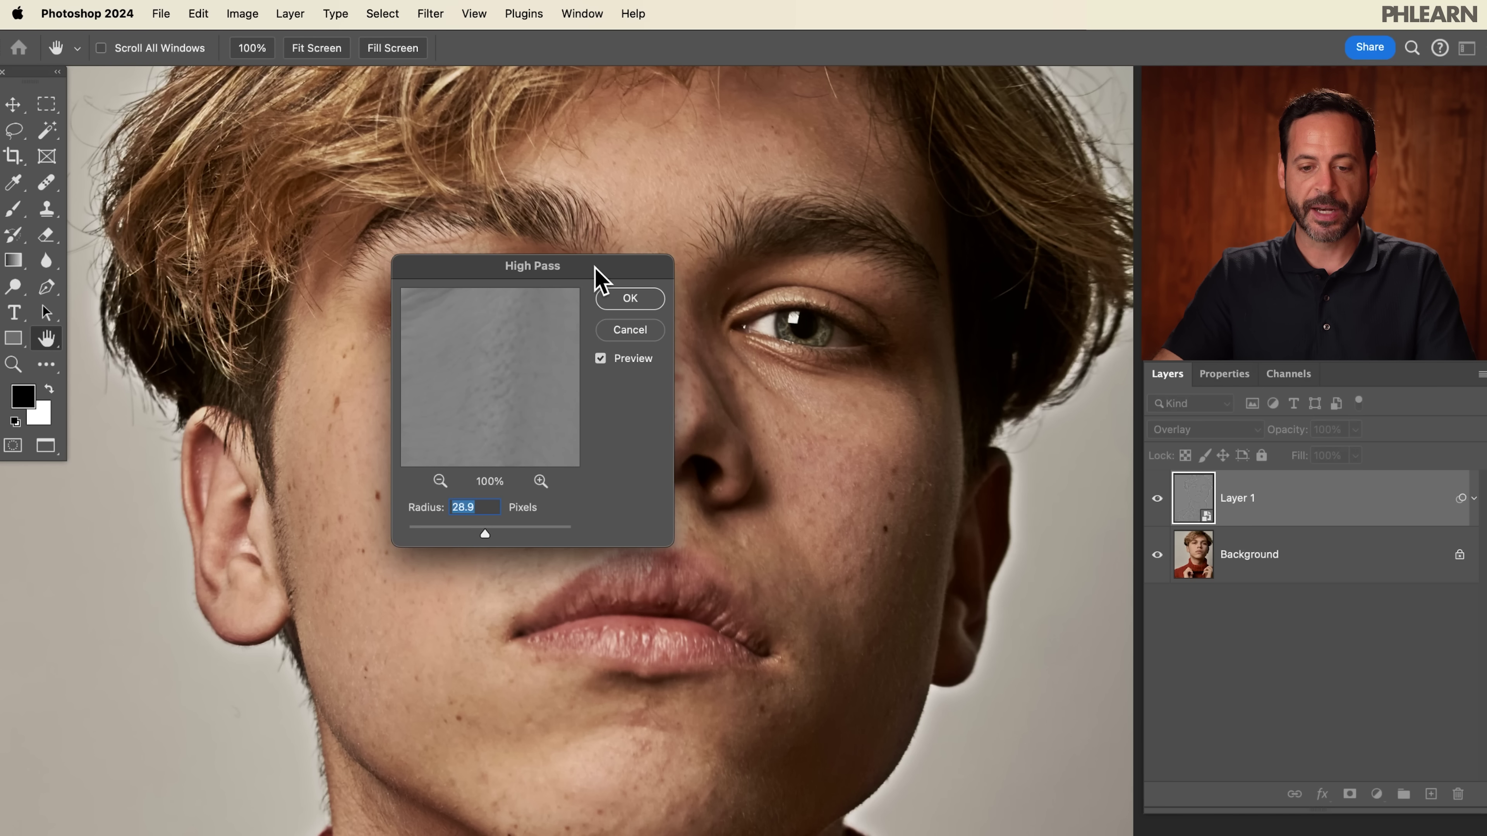
left_click_drag(594, 265, 340, 261)
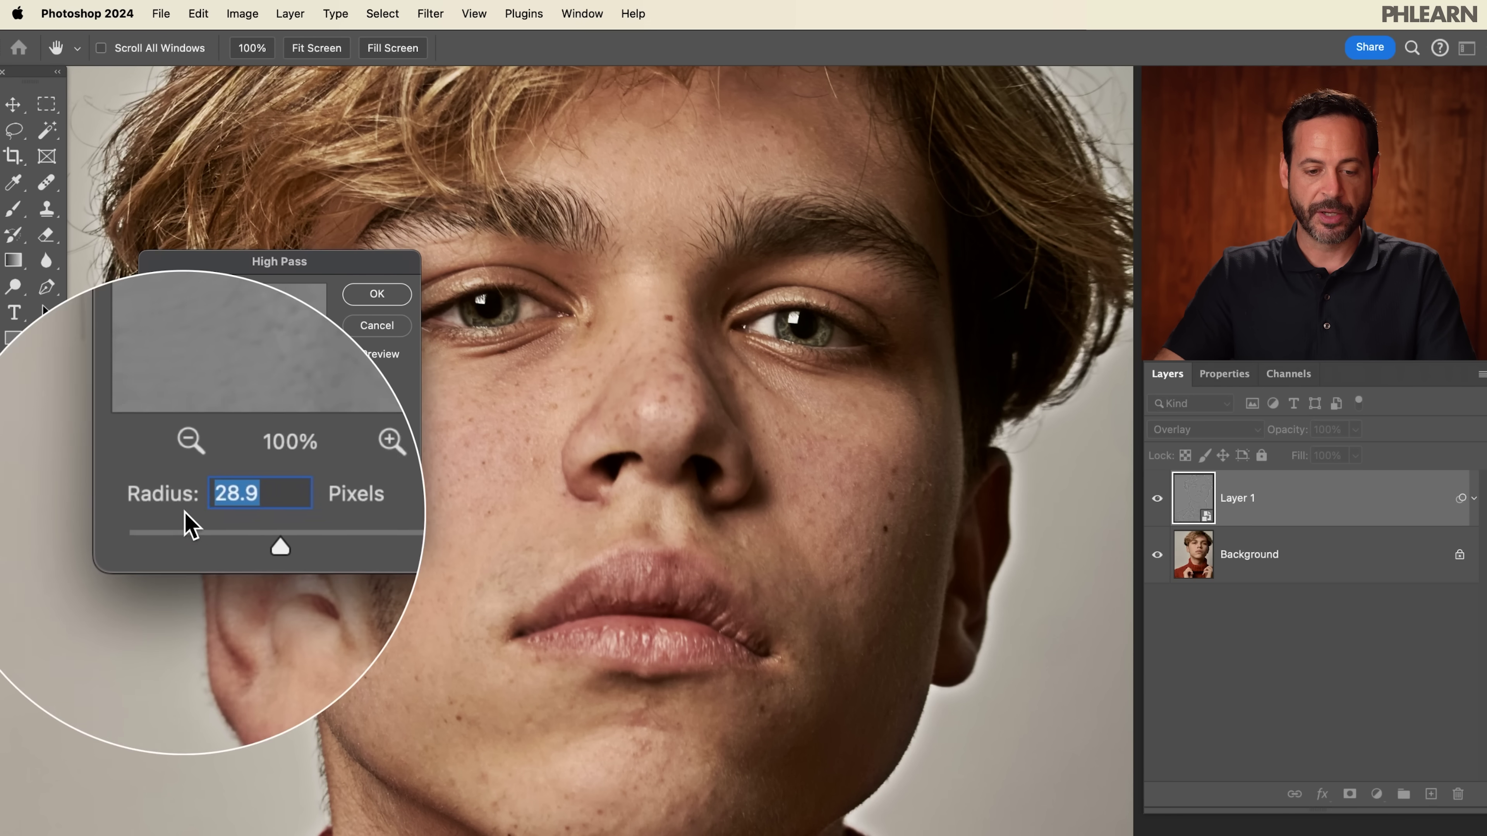
mouse_move(222, 525)
left_mouse_down()
mouse_move(158, 526)
mouse_move(311, 538)
mouse_move(178, 533)
mouse_move(208, 537)
left_mouse_up()
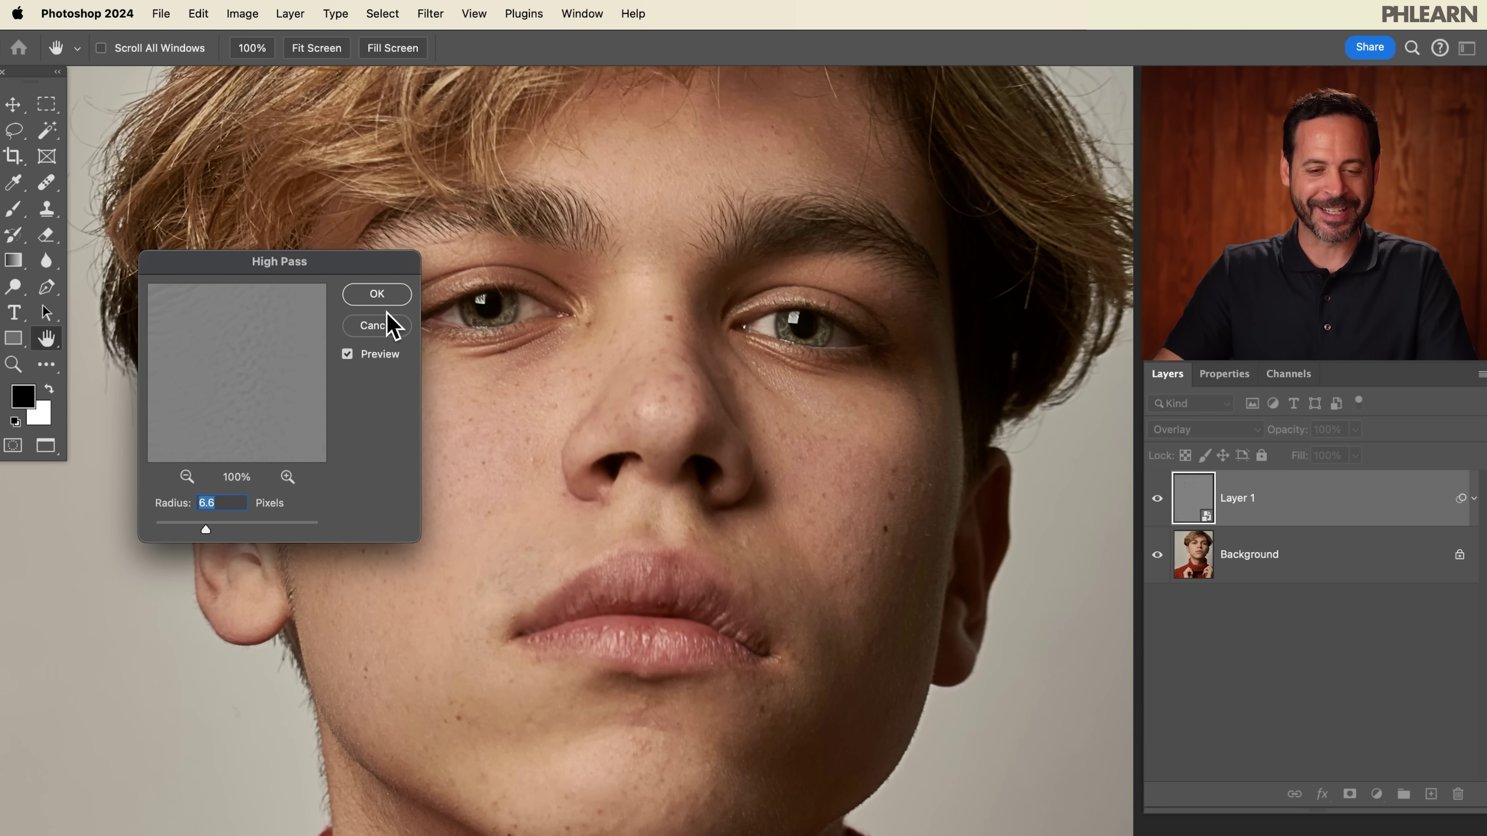
left_click(377, 294)
key("b")
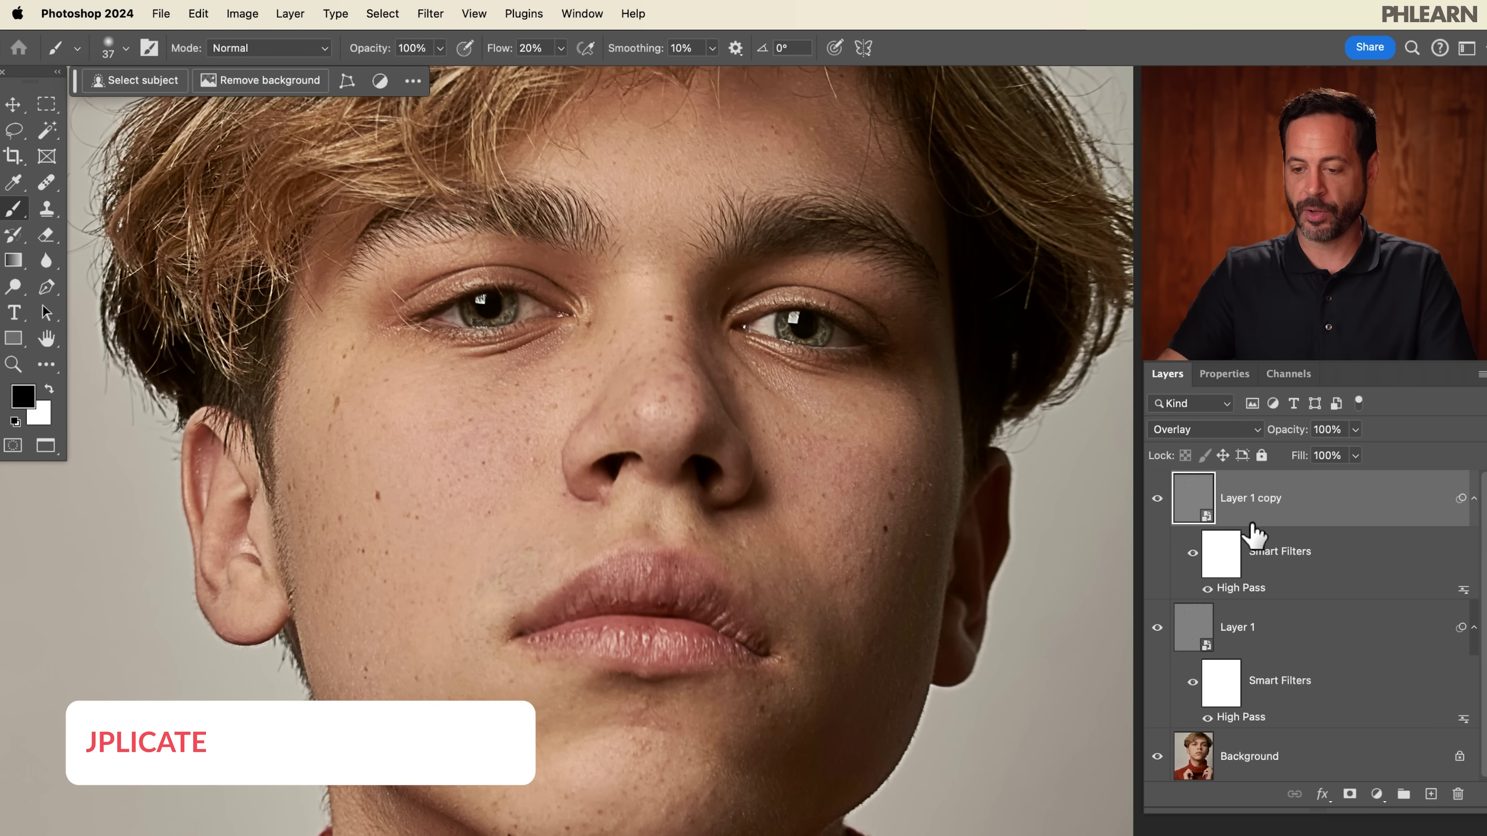
Change Layer 1 copy's High Pass radius to 12.0 px.
double_click(1238, 589)
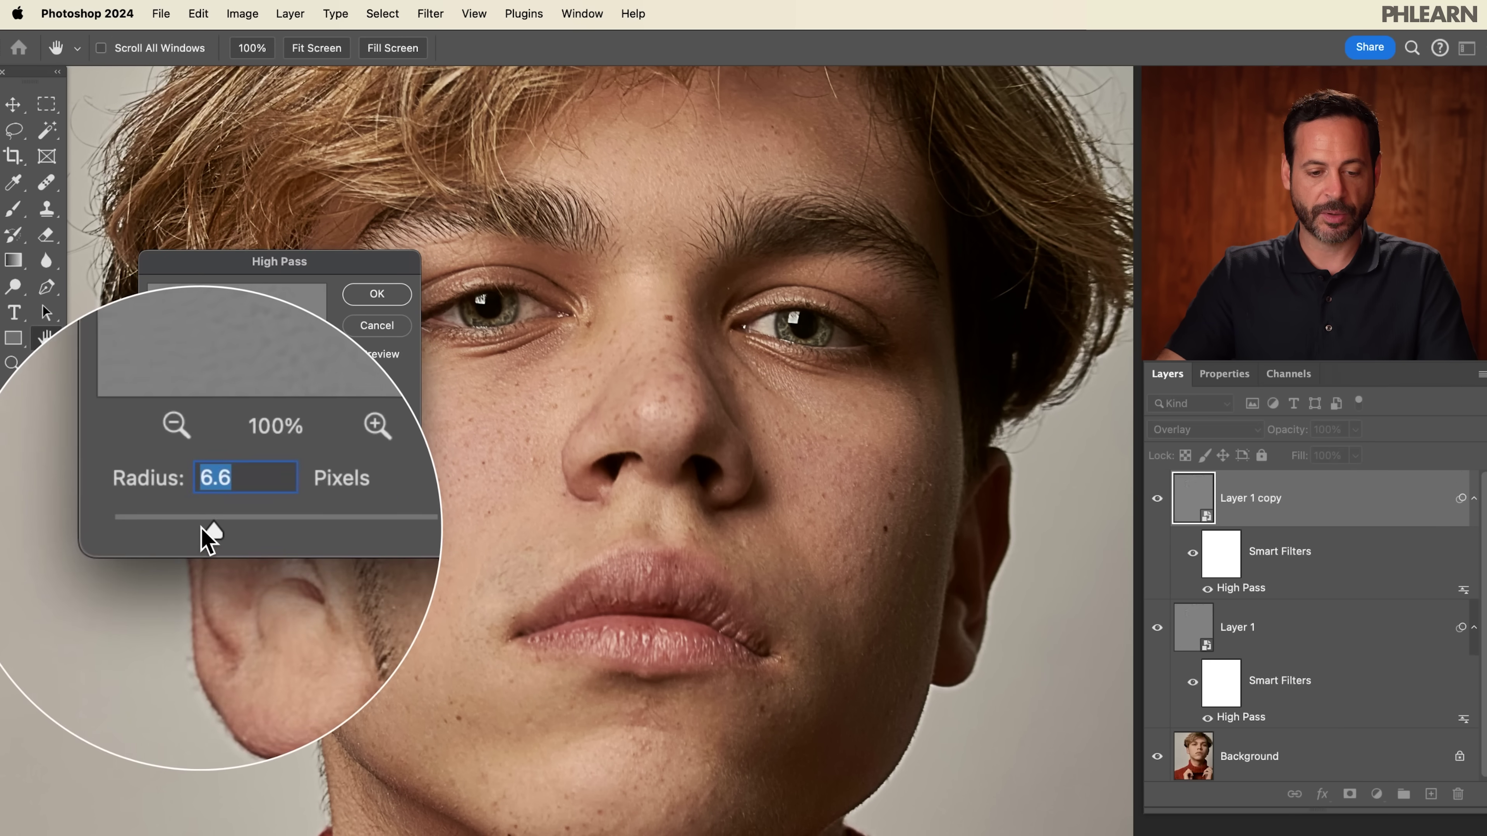
left_click_drag(206, 530, 219, 530)
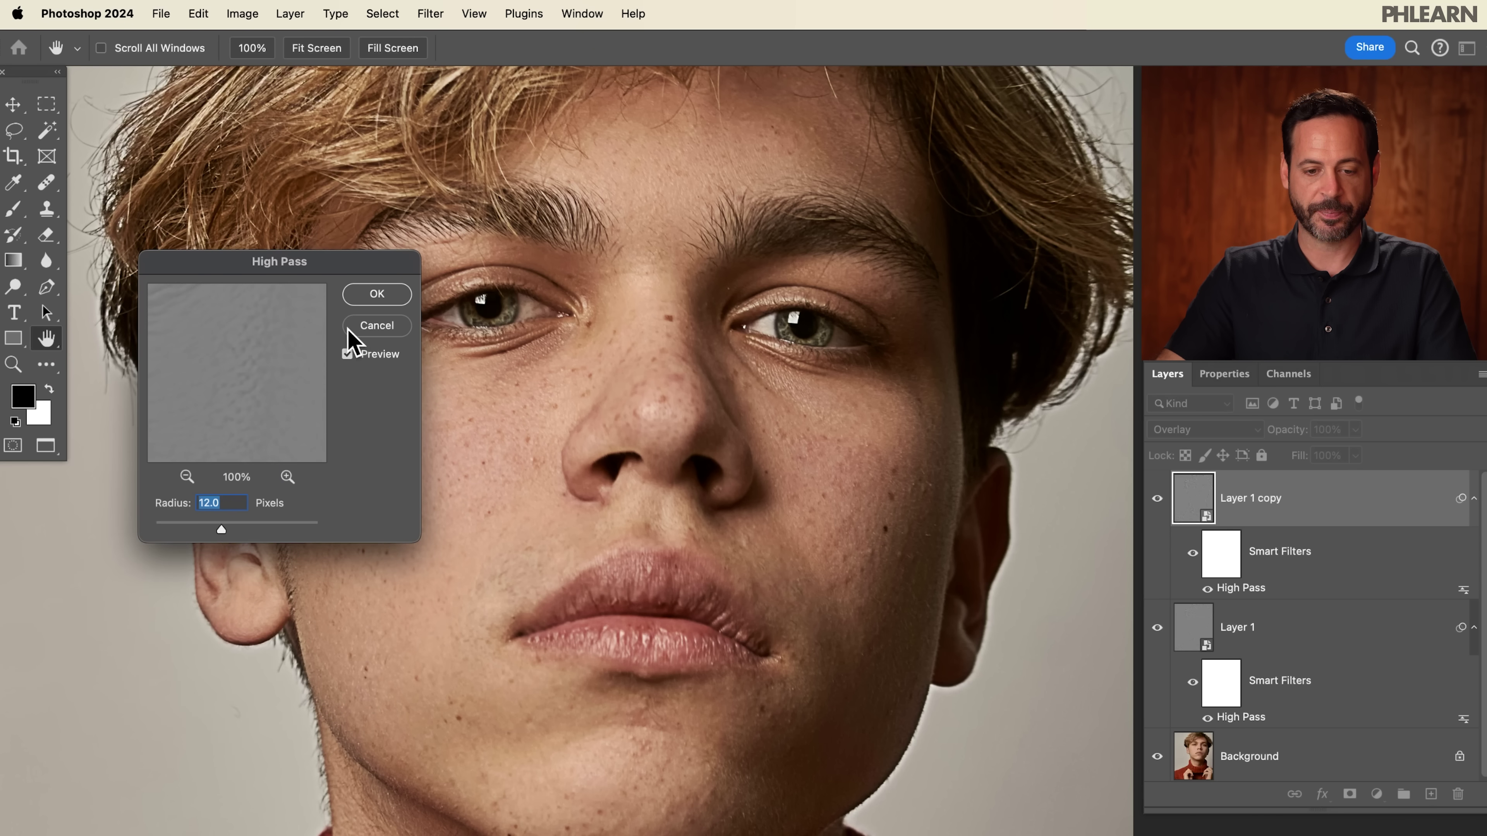
left_click(378, 299)
key("b")
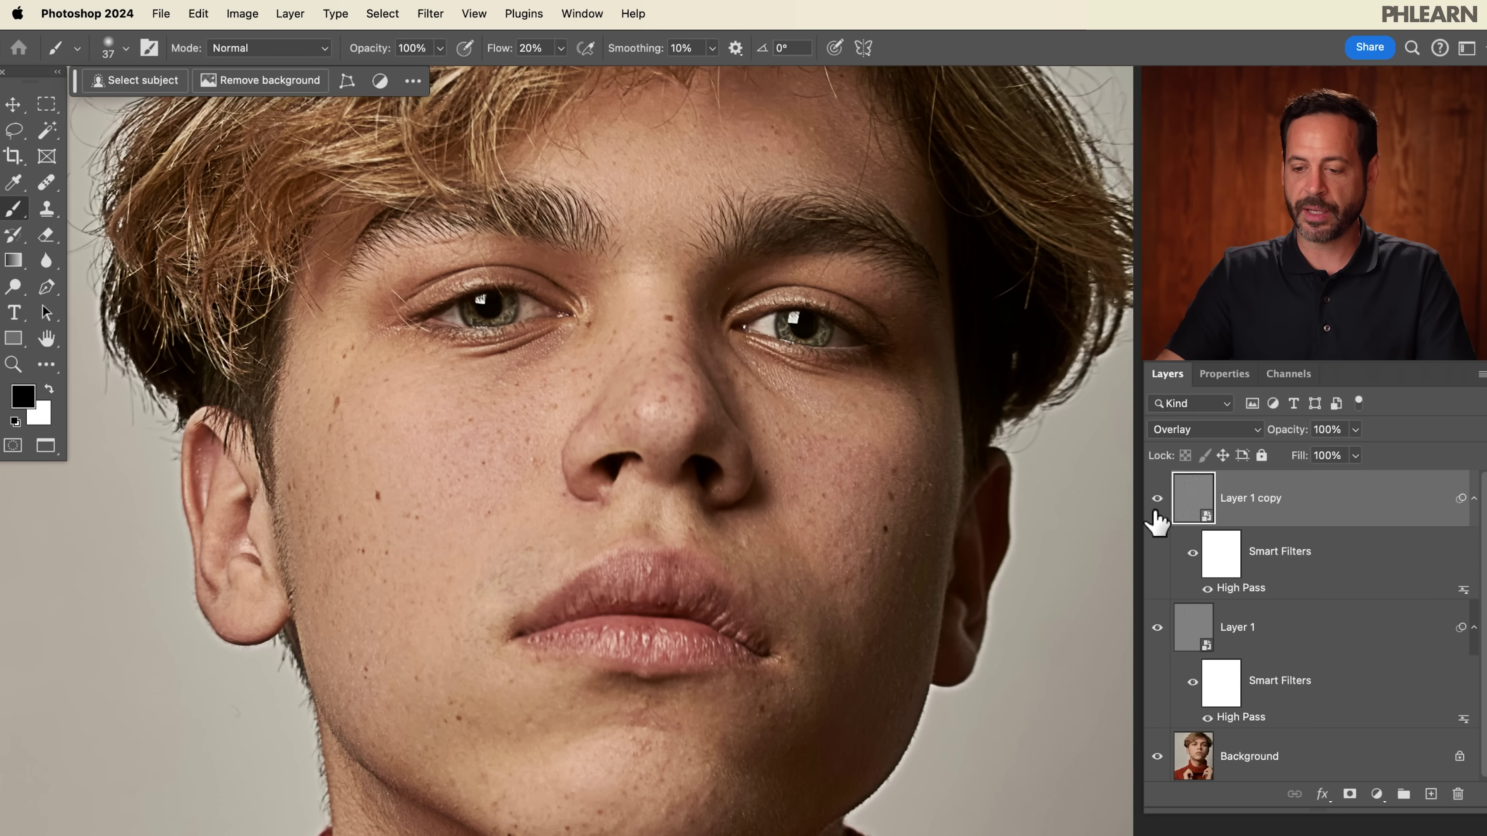
Hide and reshow Layer 1 copy and Layer 1 to compare the stacked sharpening.
left_click(1156, 499)
left_click(1158, 628)
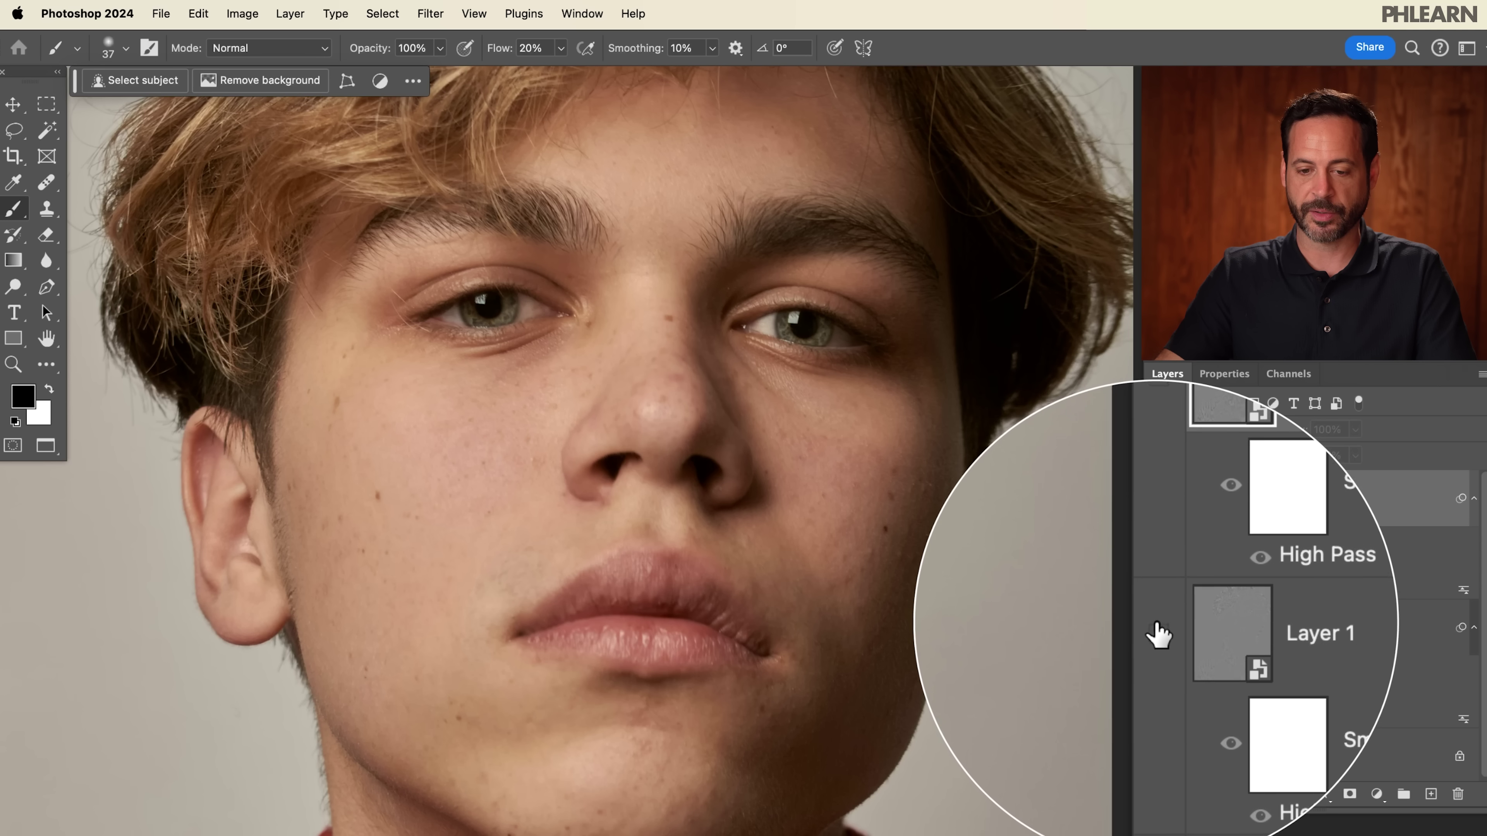
left_click(1157, 628)
left_click(1157, 499)
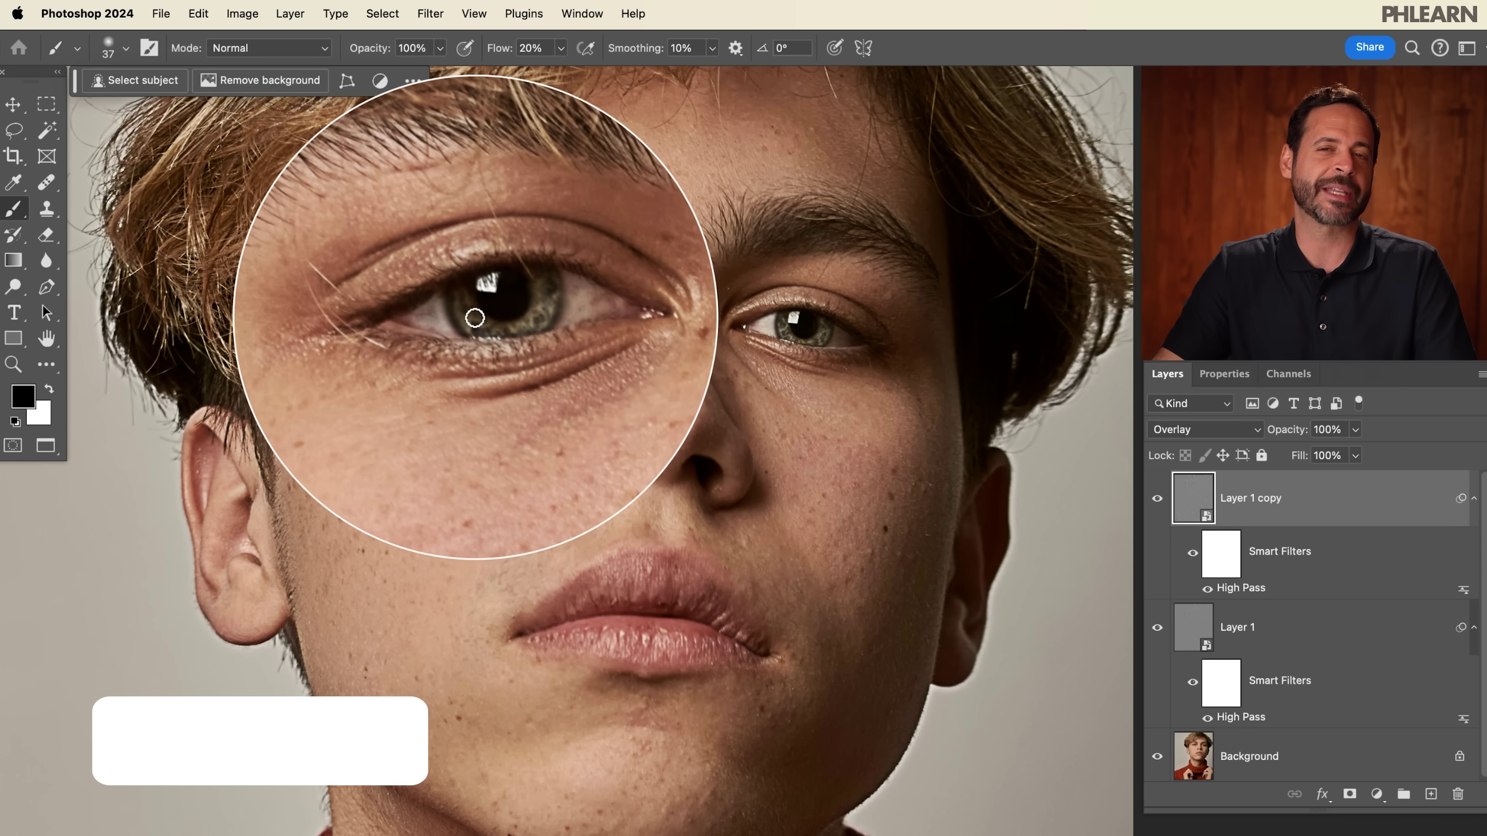
Group Layer 1 and Layer 1 copy into Group 1 and give it an all-black mask.
left_click(1285, 641, "shift")
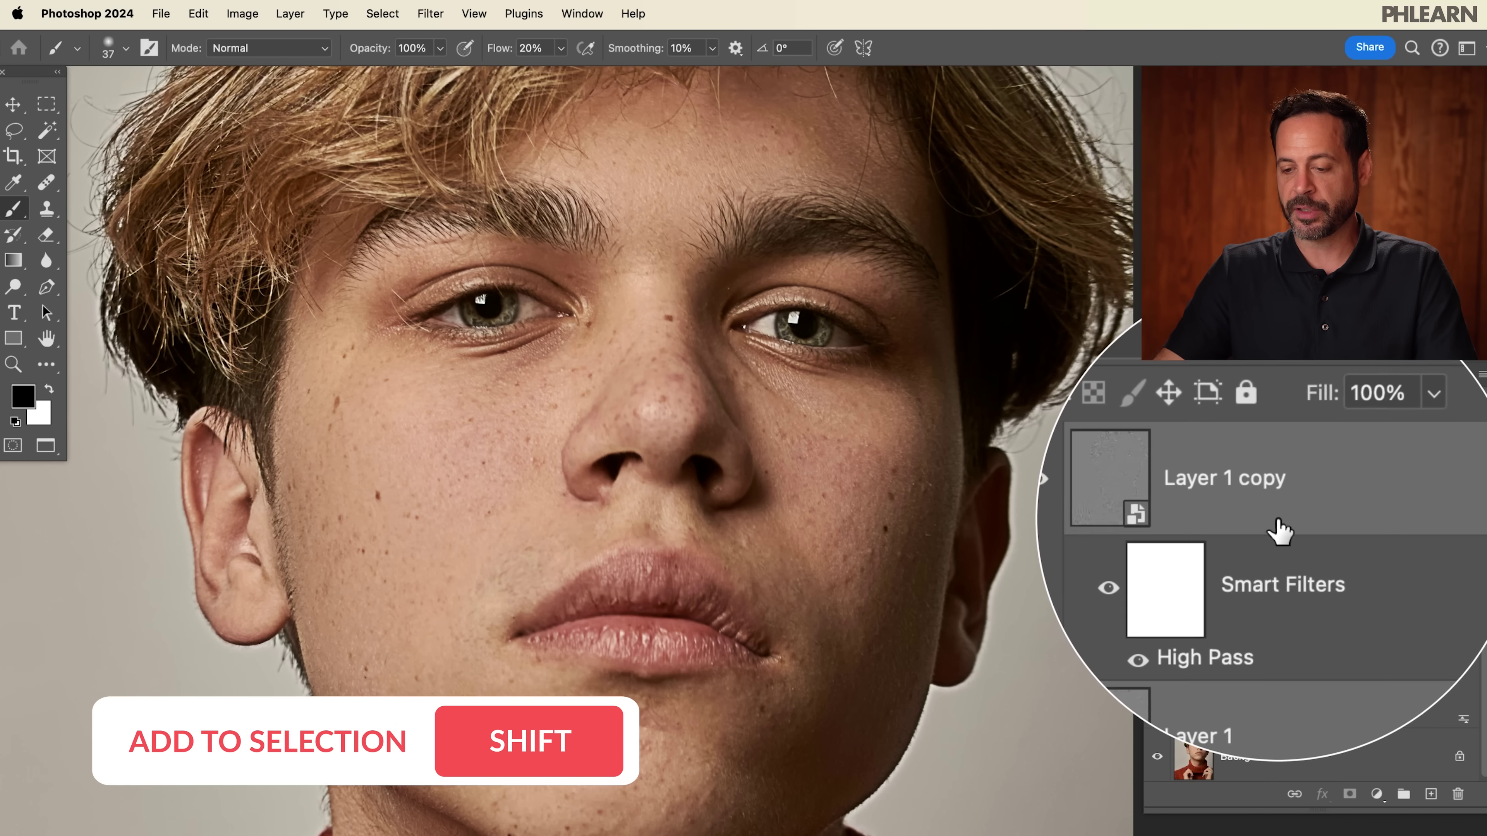
key("super+g")
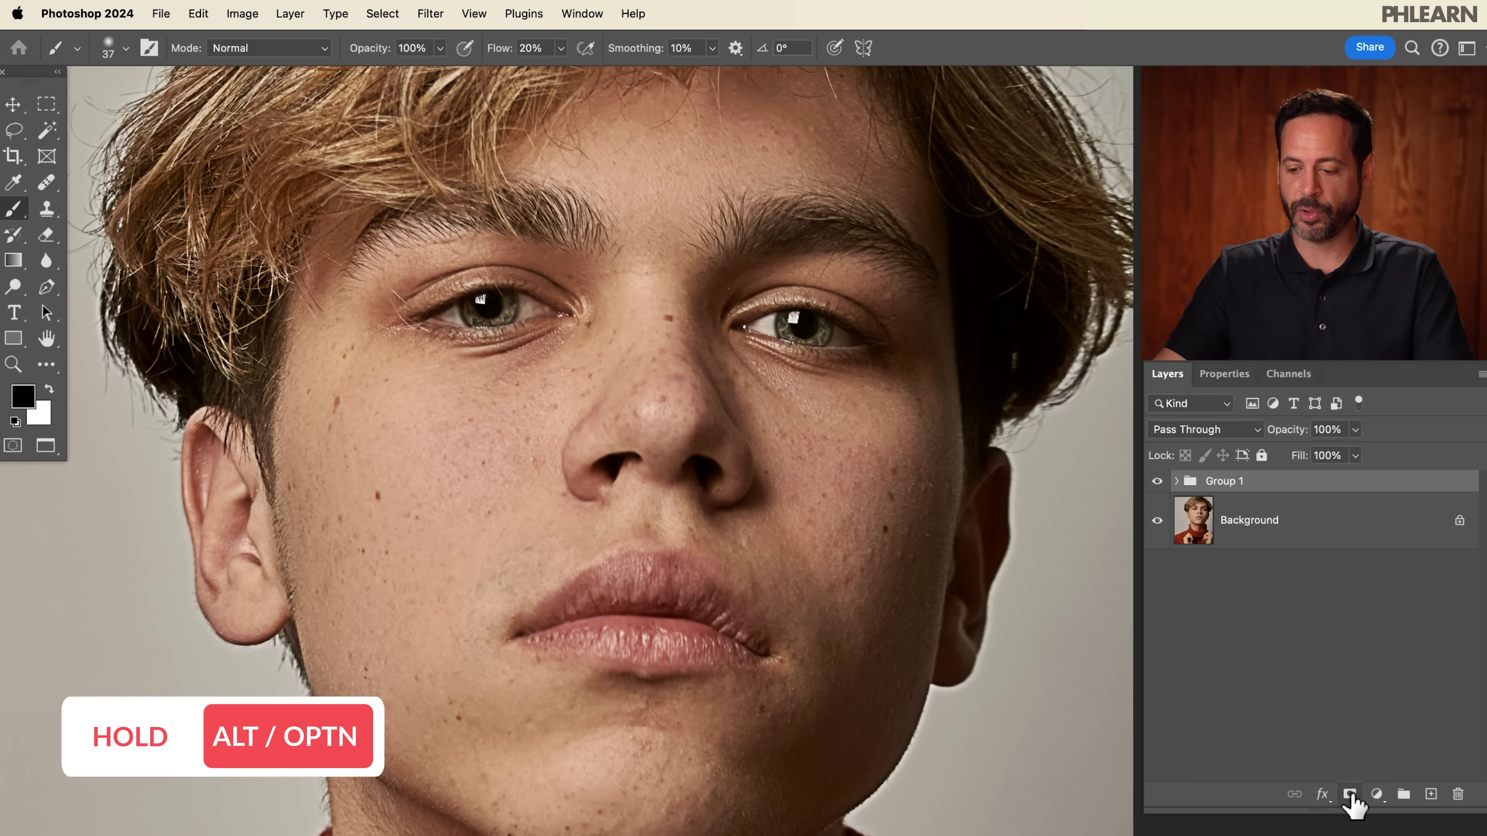
left_click(1350, 795, "alt")
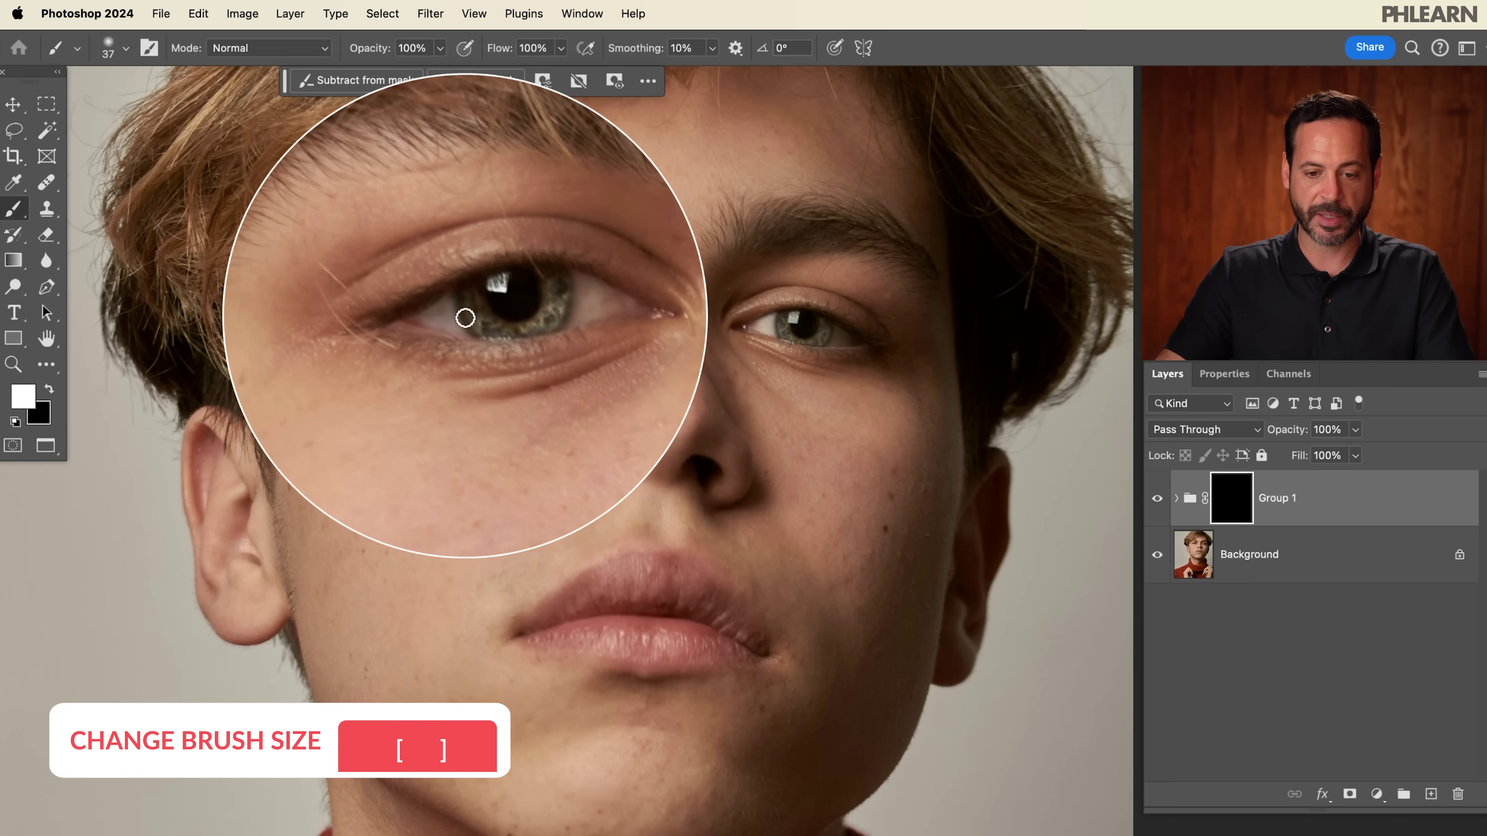
Paint white on Group 1's mask over the eye to reveal the sharpening there.
left_click(499, 308)
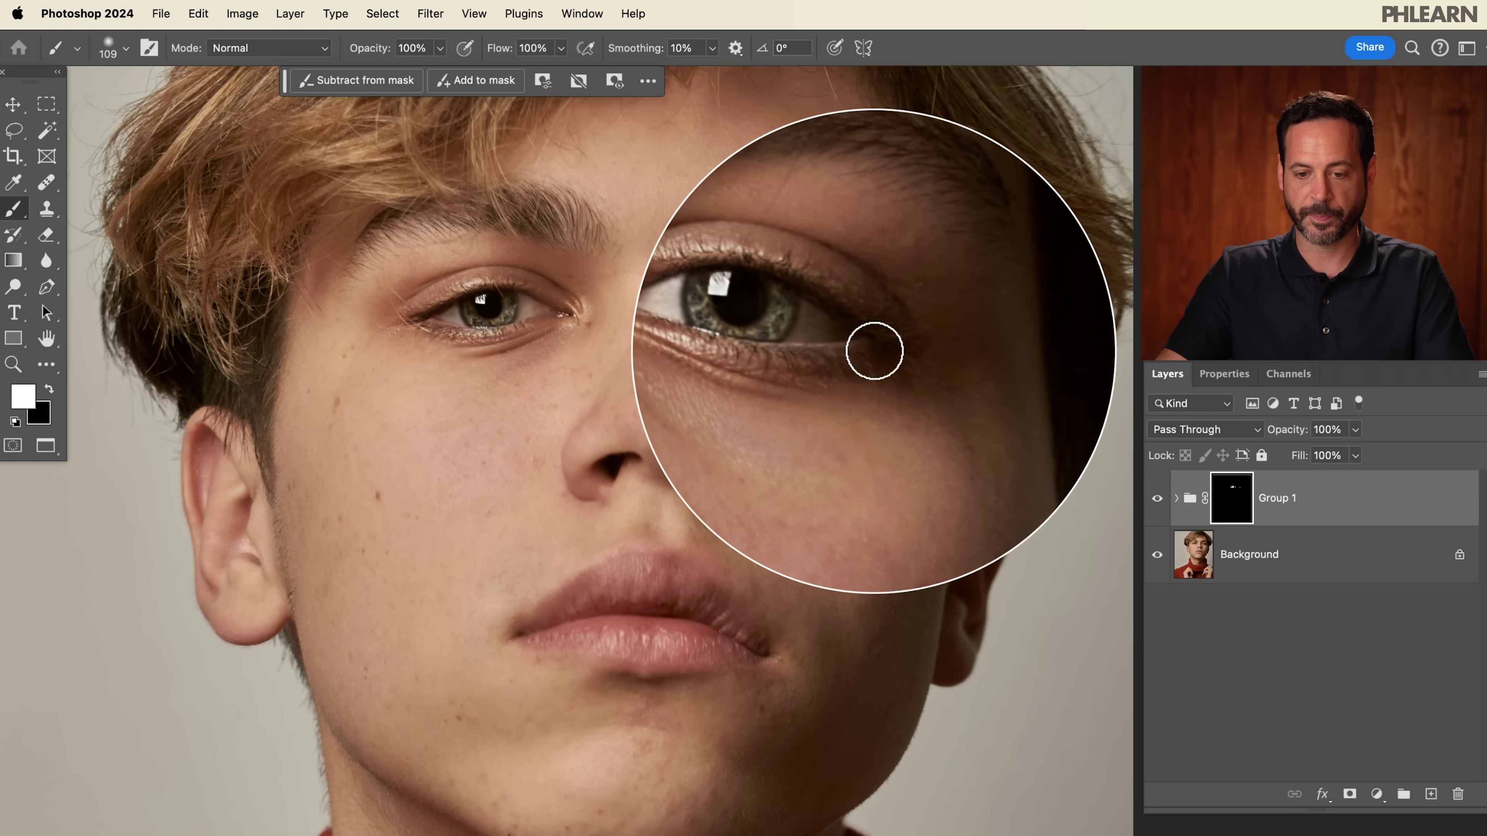
Compare the eye sharpening with Group 1 on and off at full and close zoom, then expand Group 1.
left_click(1156, 499)
scroll(913, 435, "up", 3)
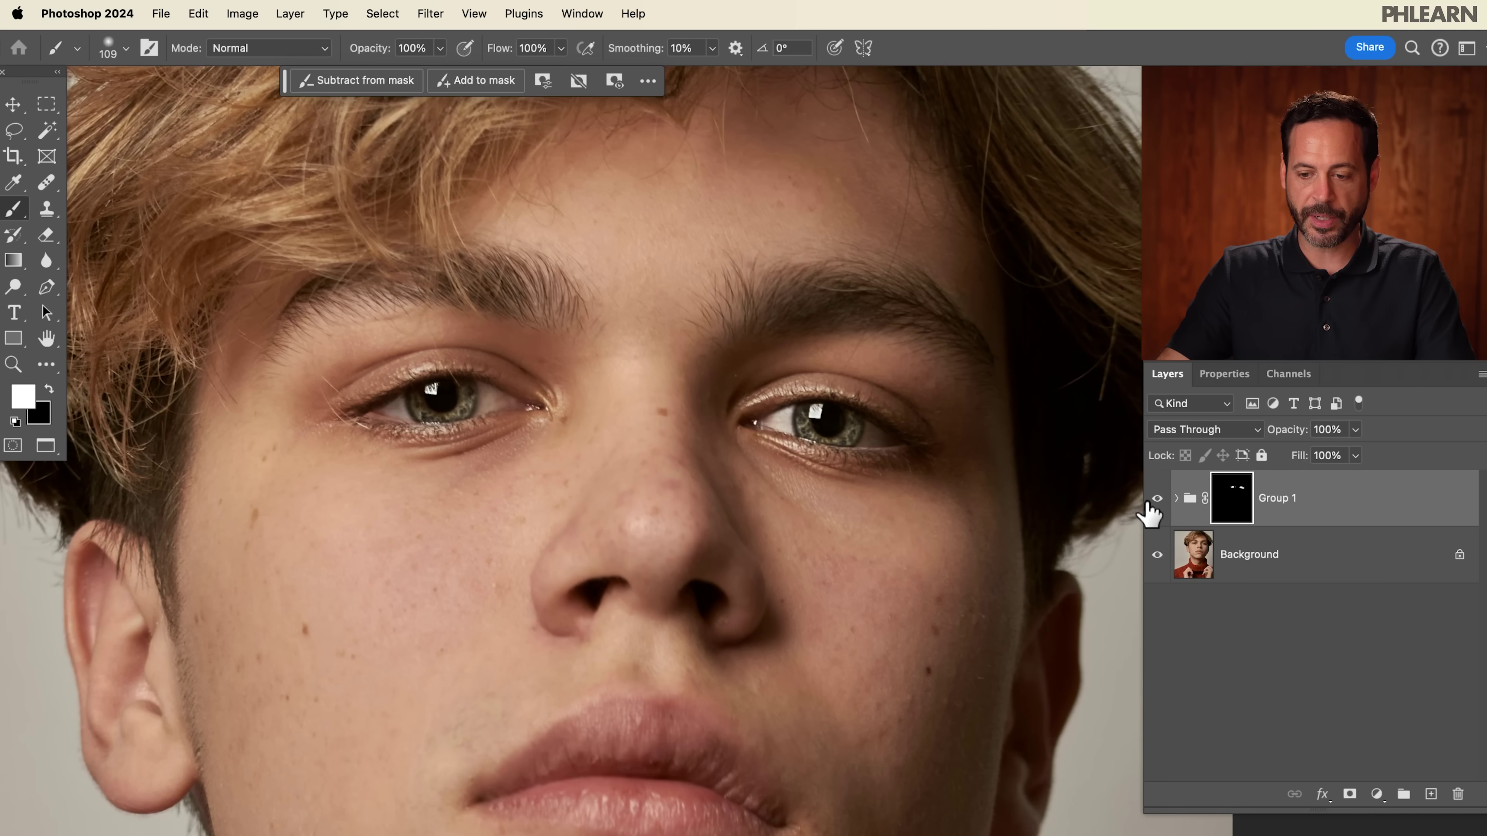
left_click(1151, 501)
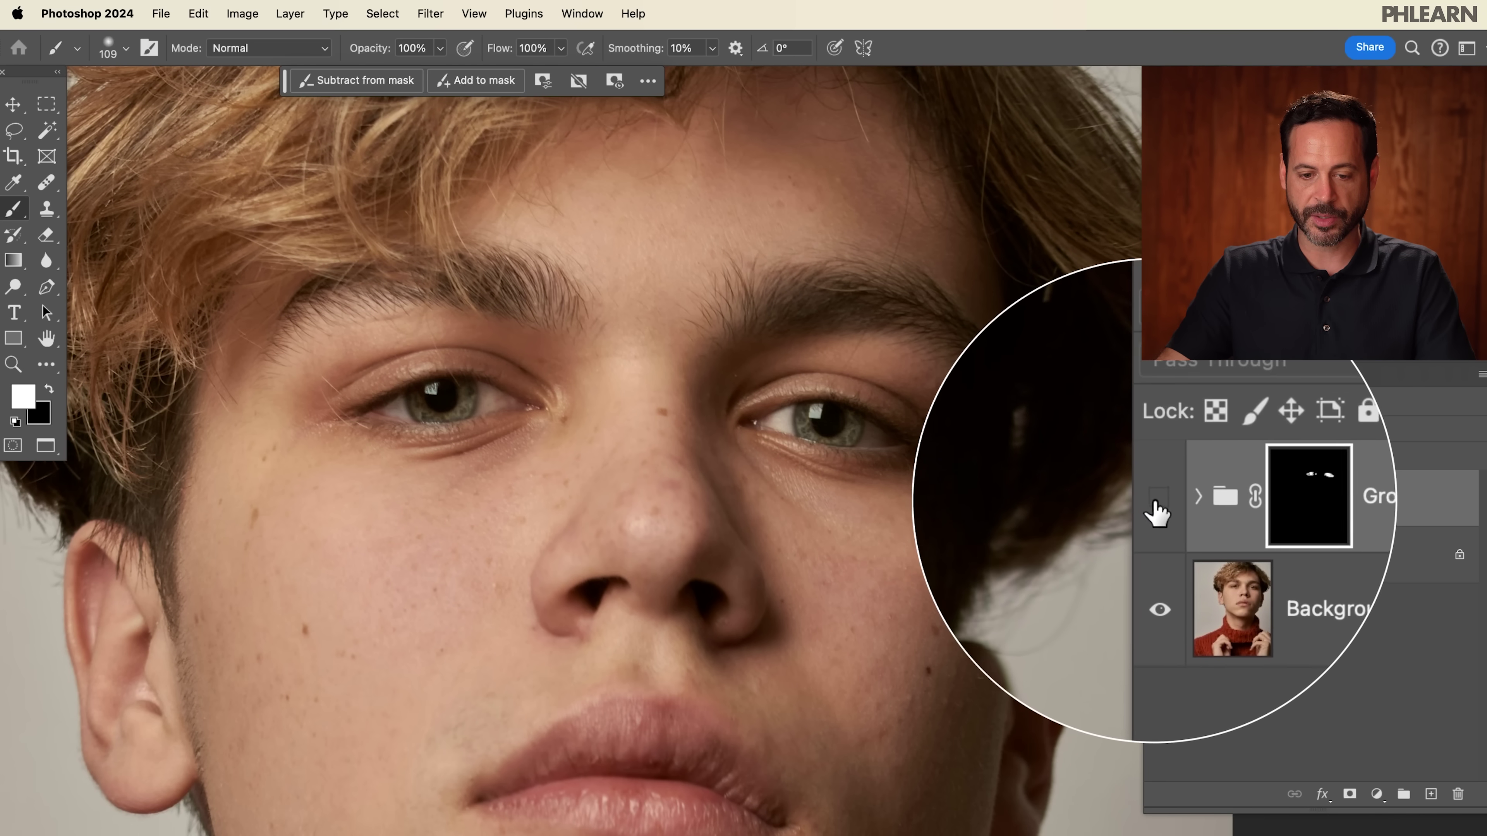
left_click(1158, 499)
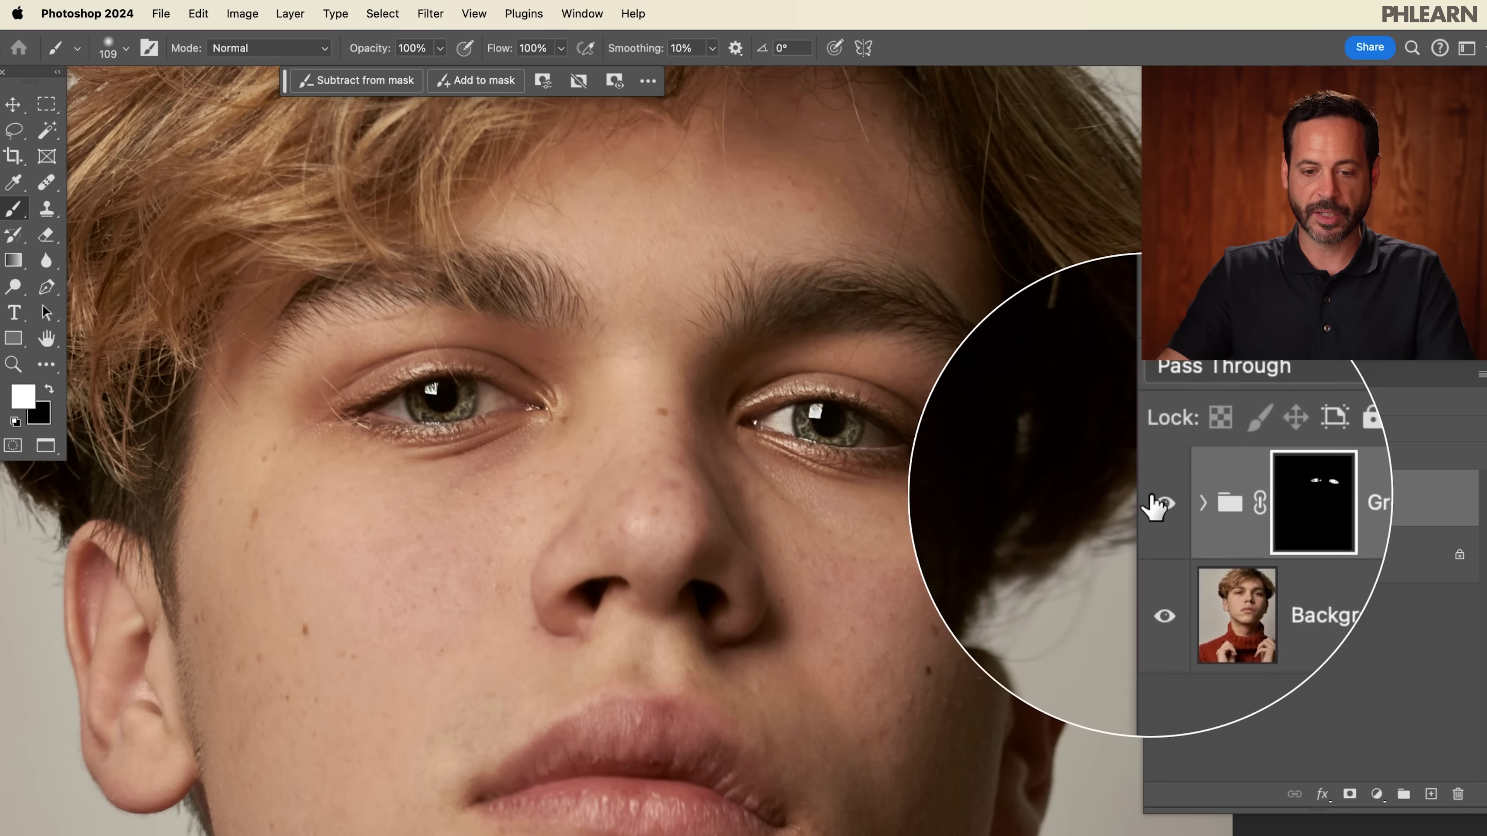
left_click_drag(807, 565, 711, 390)
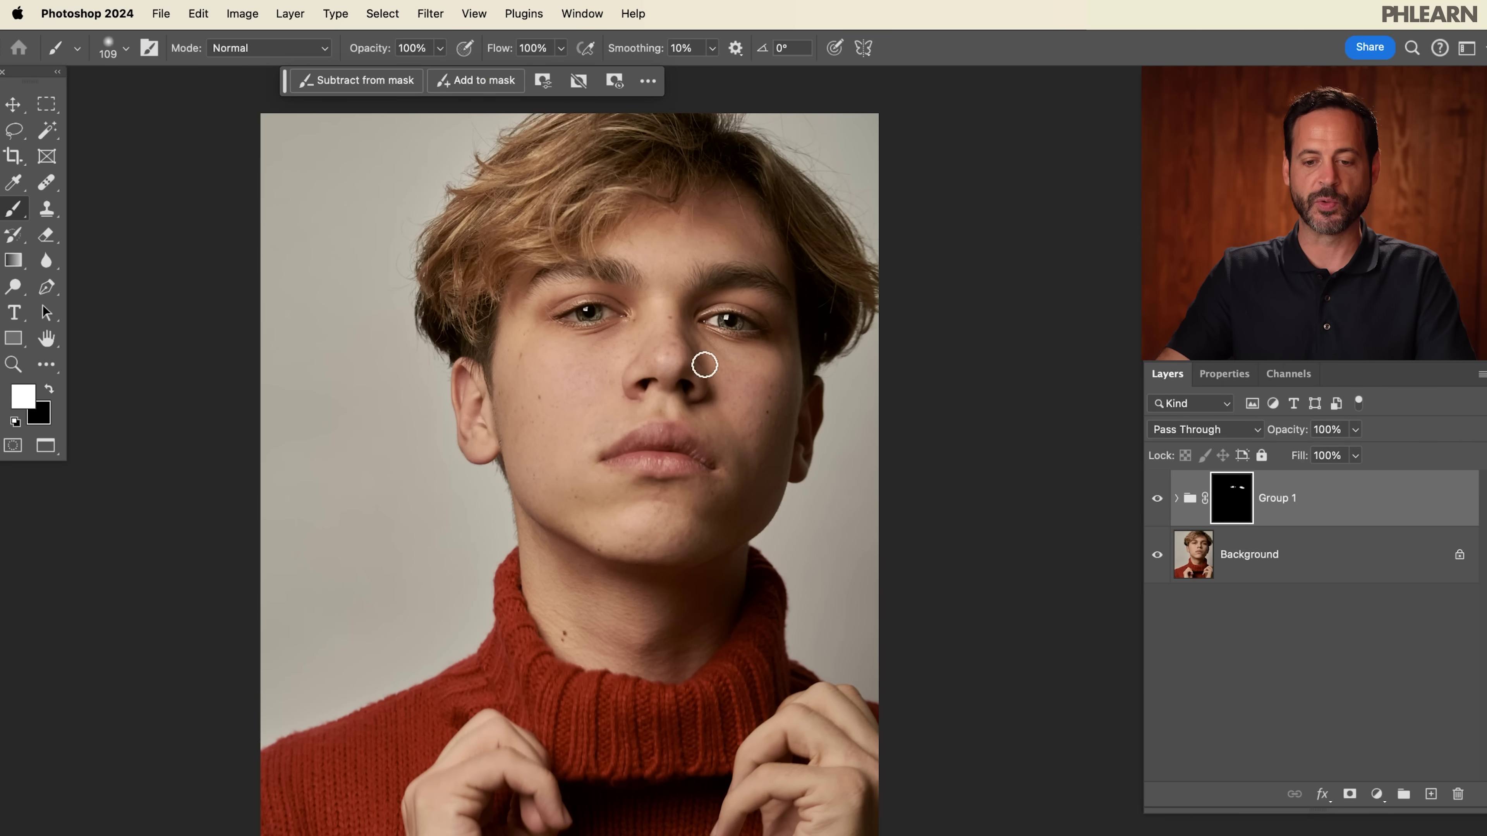
left_click(772, 381)
left_click_drag(806, 372, 987, 571)
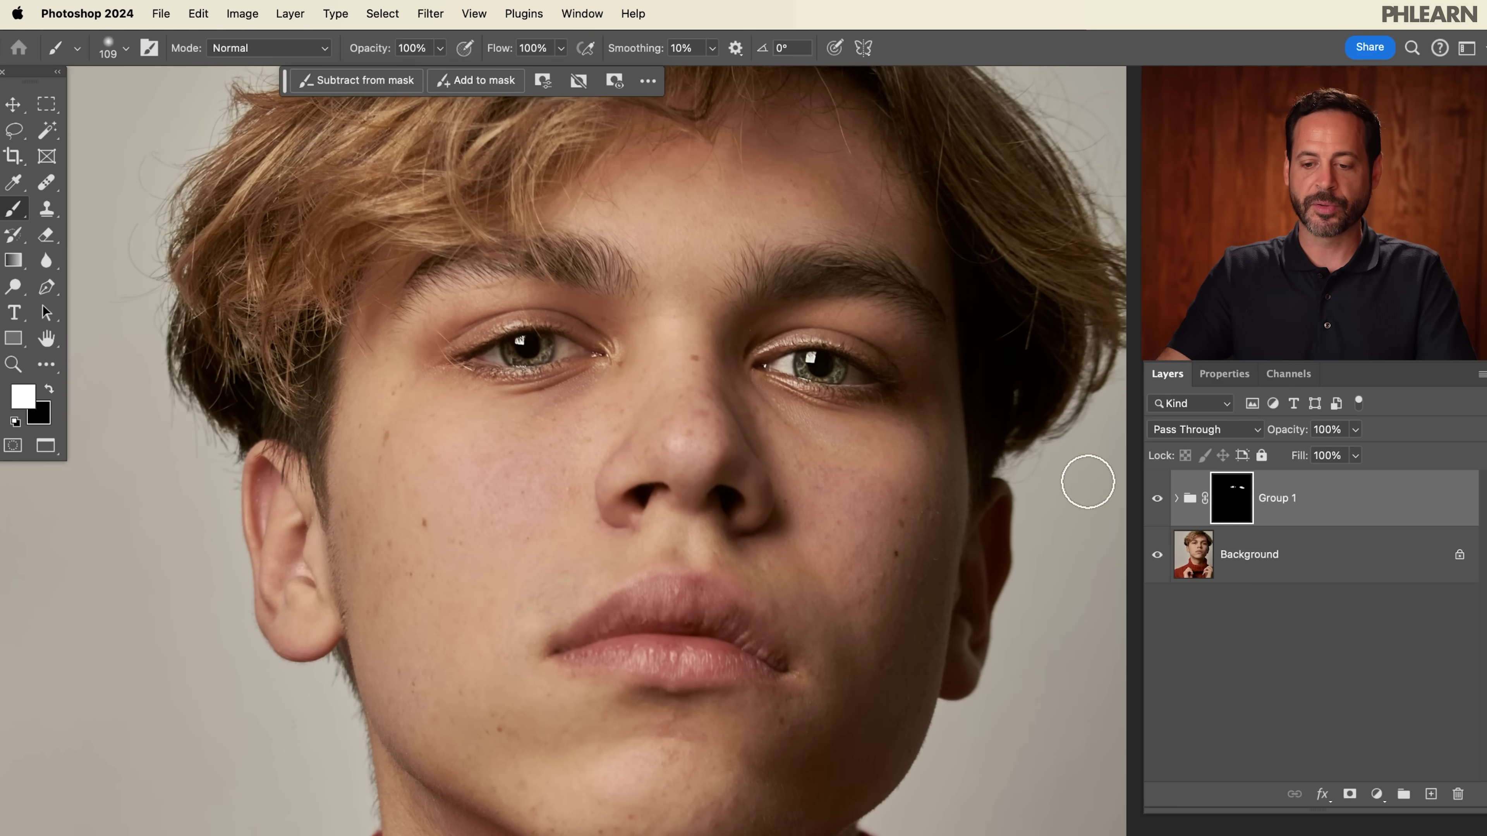
left_click(1156, 501)
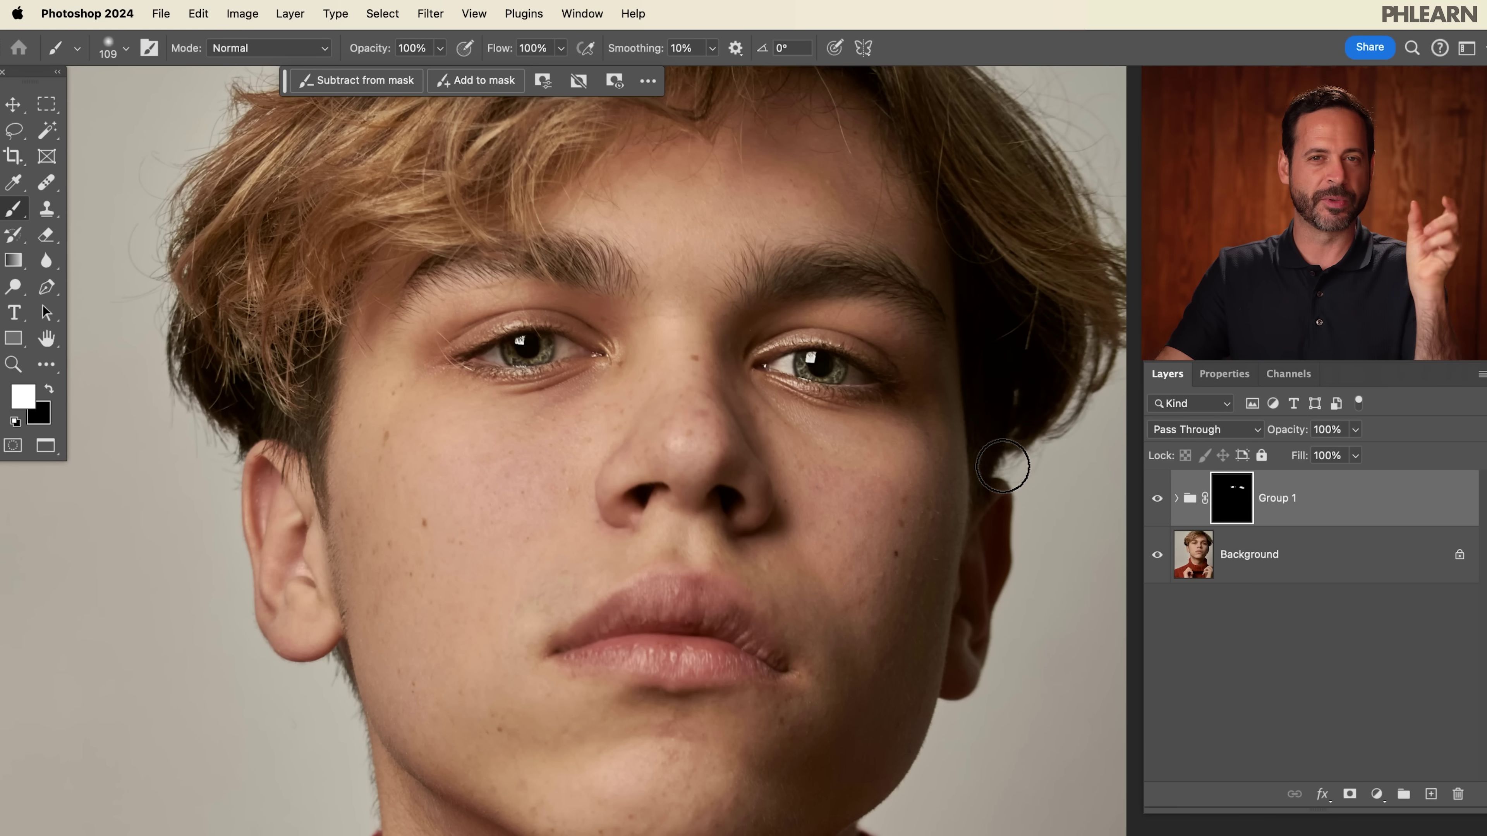
left_click(1157, 499)
left_click(1157, 499)
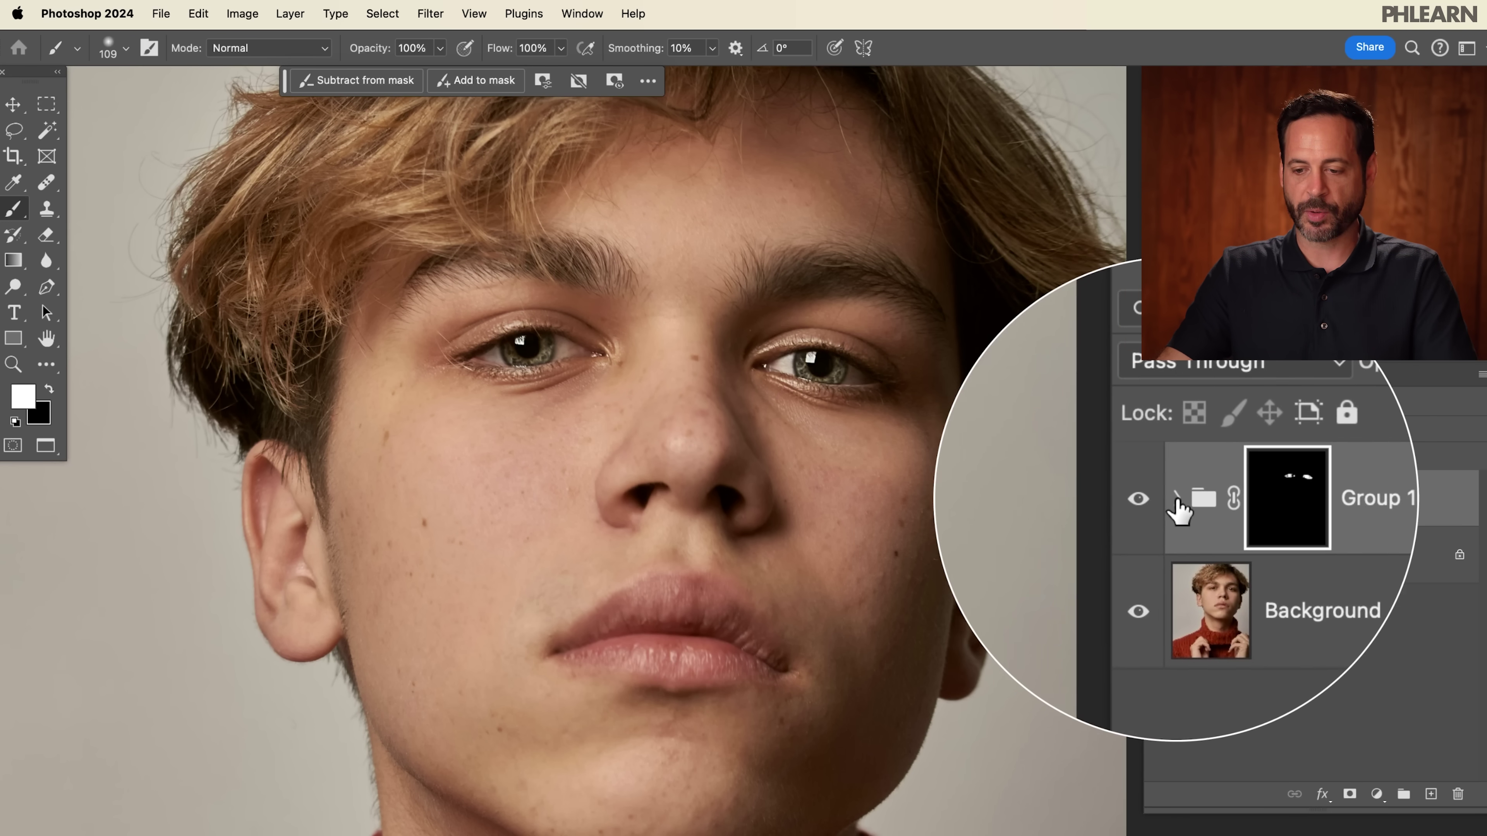
left_click(1189, 498)
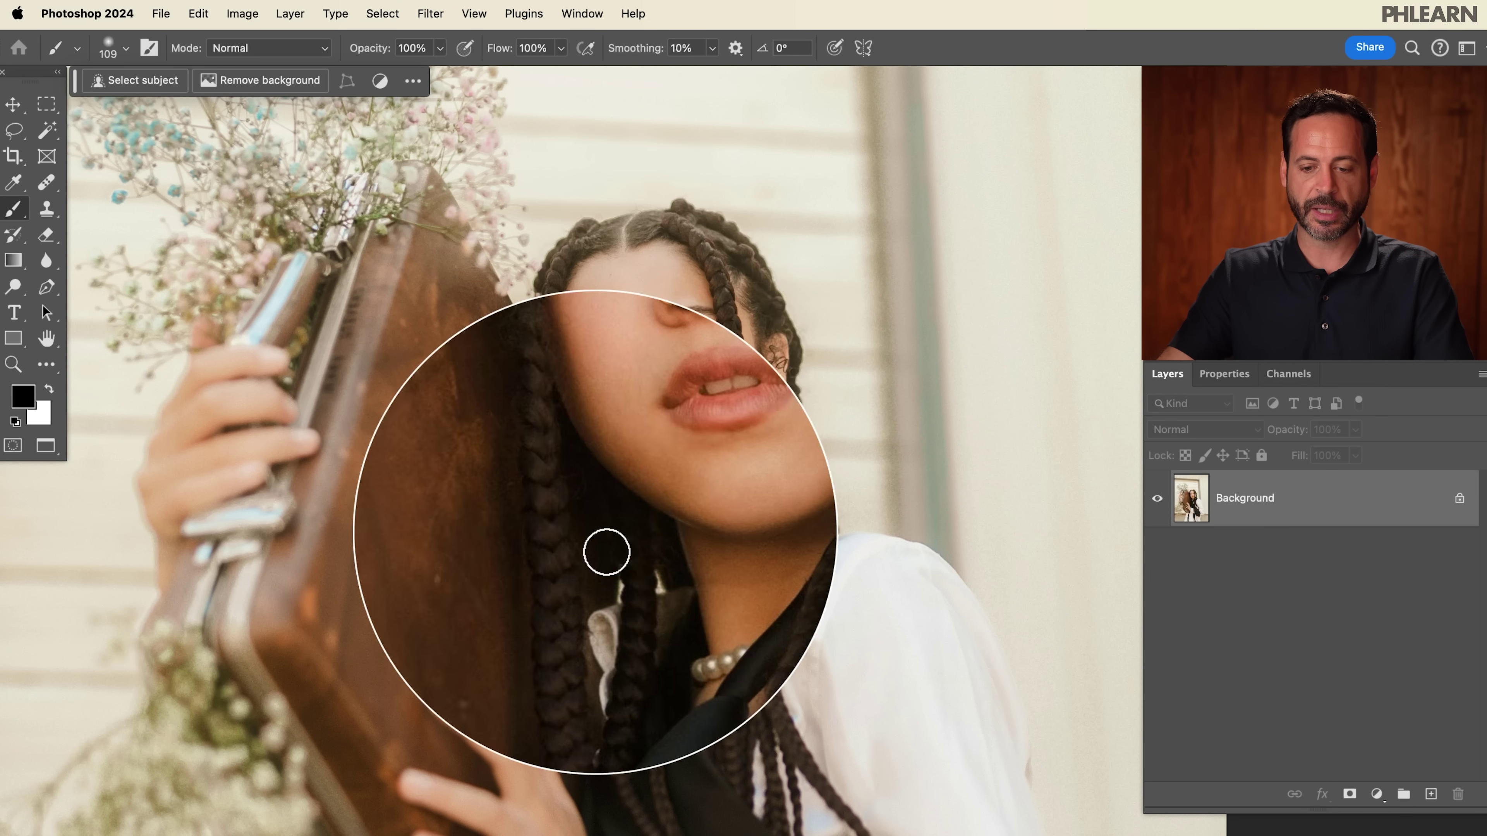
Fit the braided-hair portrait on screen, zoom into the face, and duplicate the Background as Layer 1.
key("super+0")
mouse_move(704, 512)
left_mouse_down()
mouse_move(724, 498)
mouse_move(705, 508)
left_mouse_up()
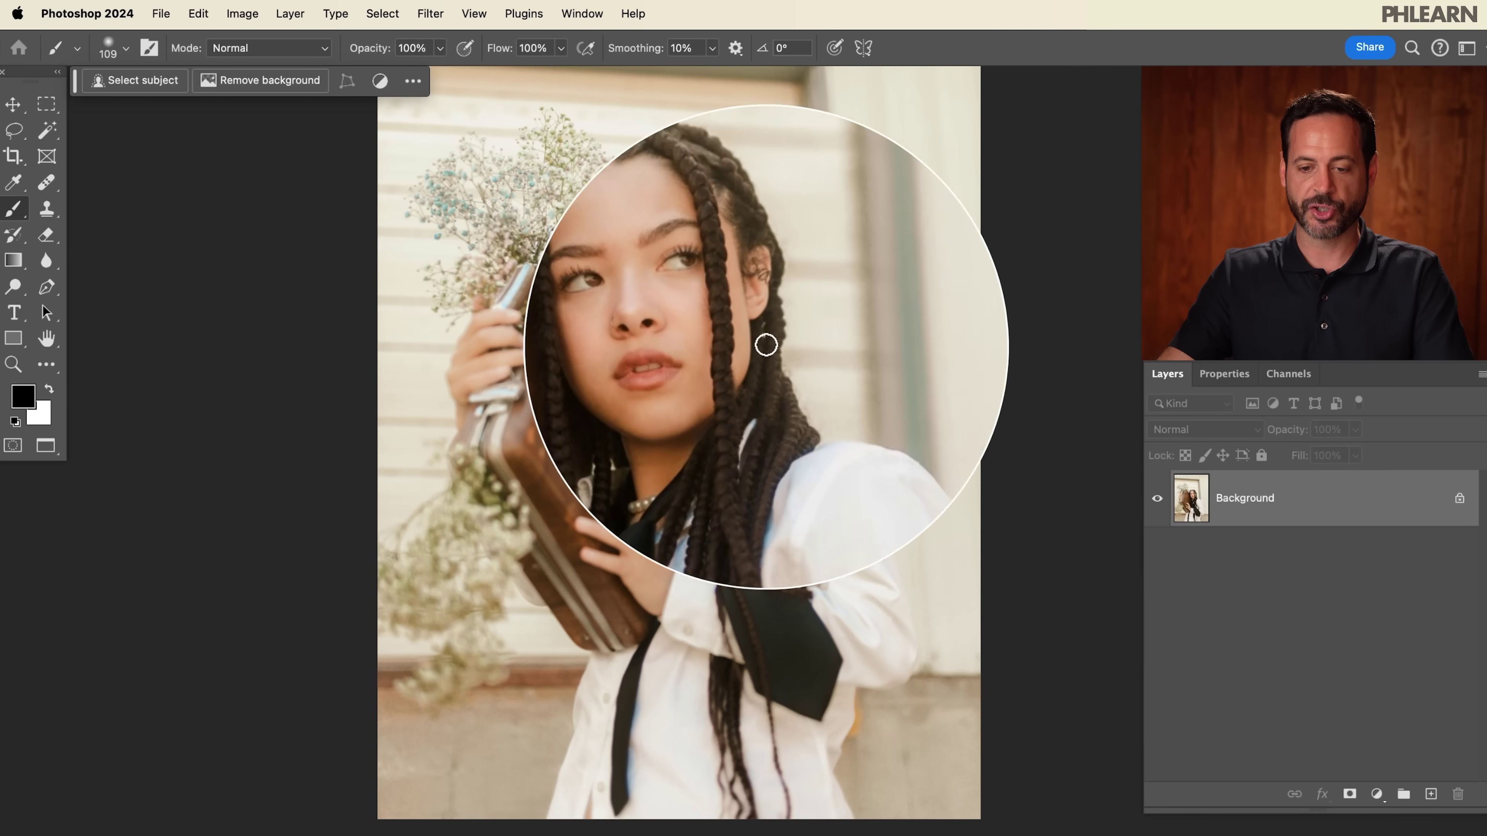
mouse_move(706, 346)
left_mouse_down()
mouse_move(777, 337)
mouse_move(758, 382)
left_mouse_up()
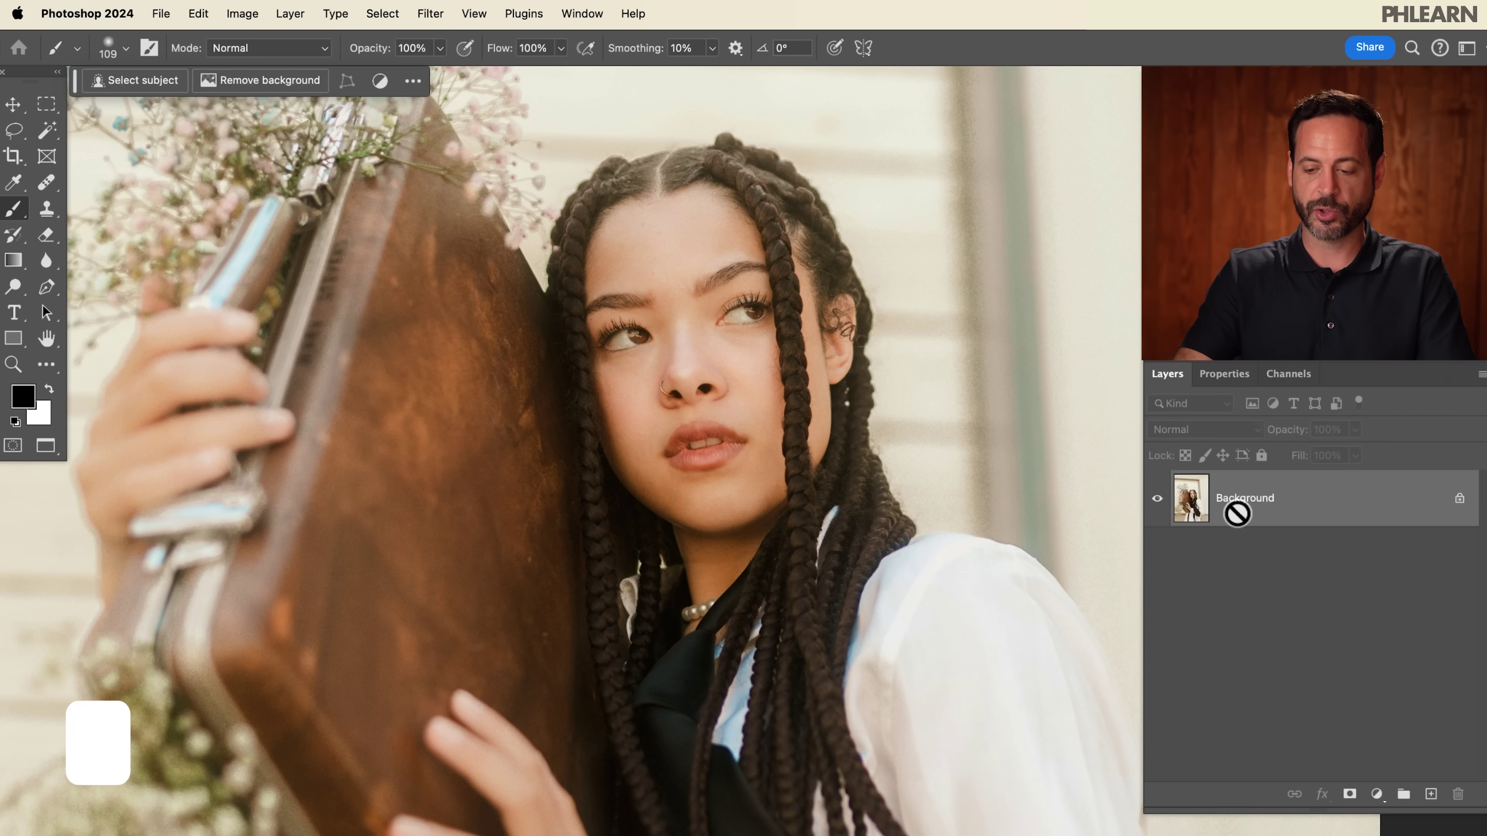
key("super+j")
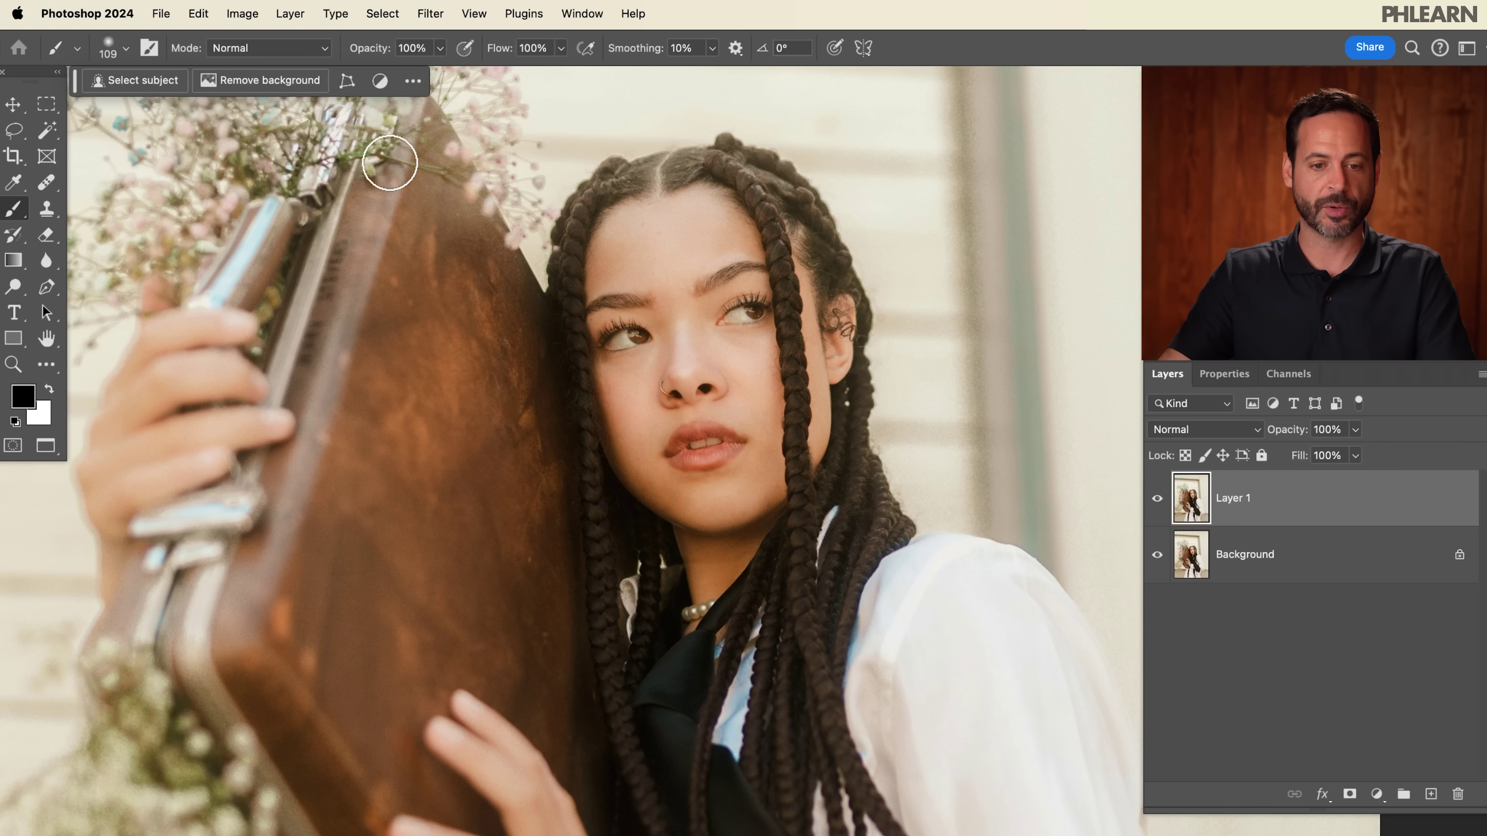
Desaturate the braided-hair portrait's Layer 1 to black and white.
left_click(242, 13)
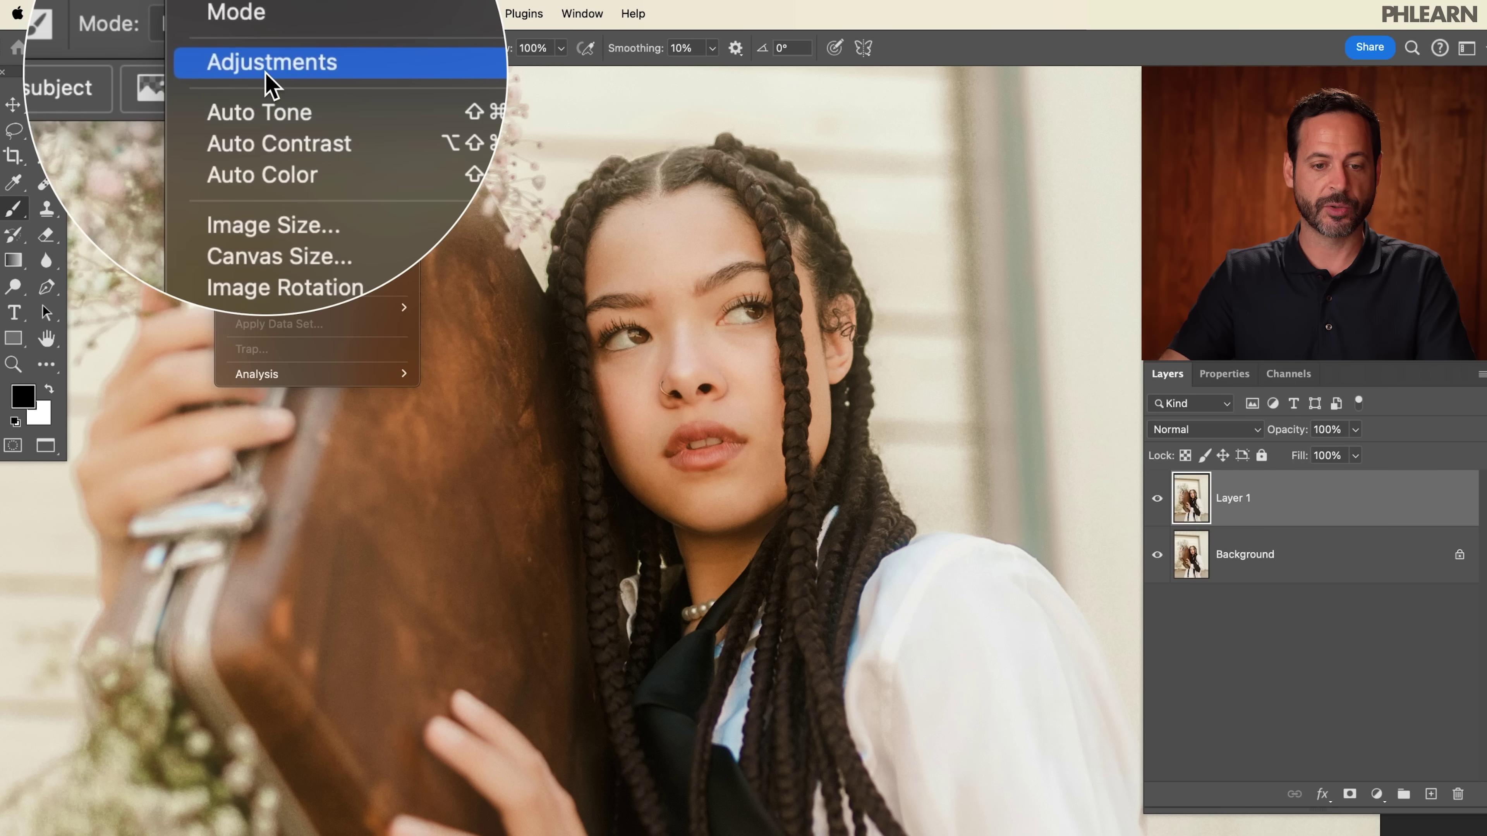
mouse_move(268, 72)
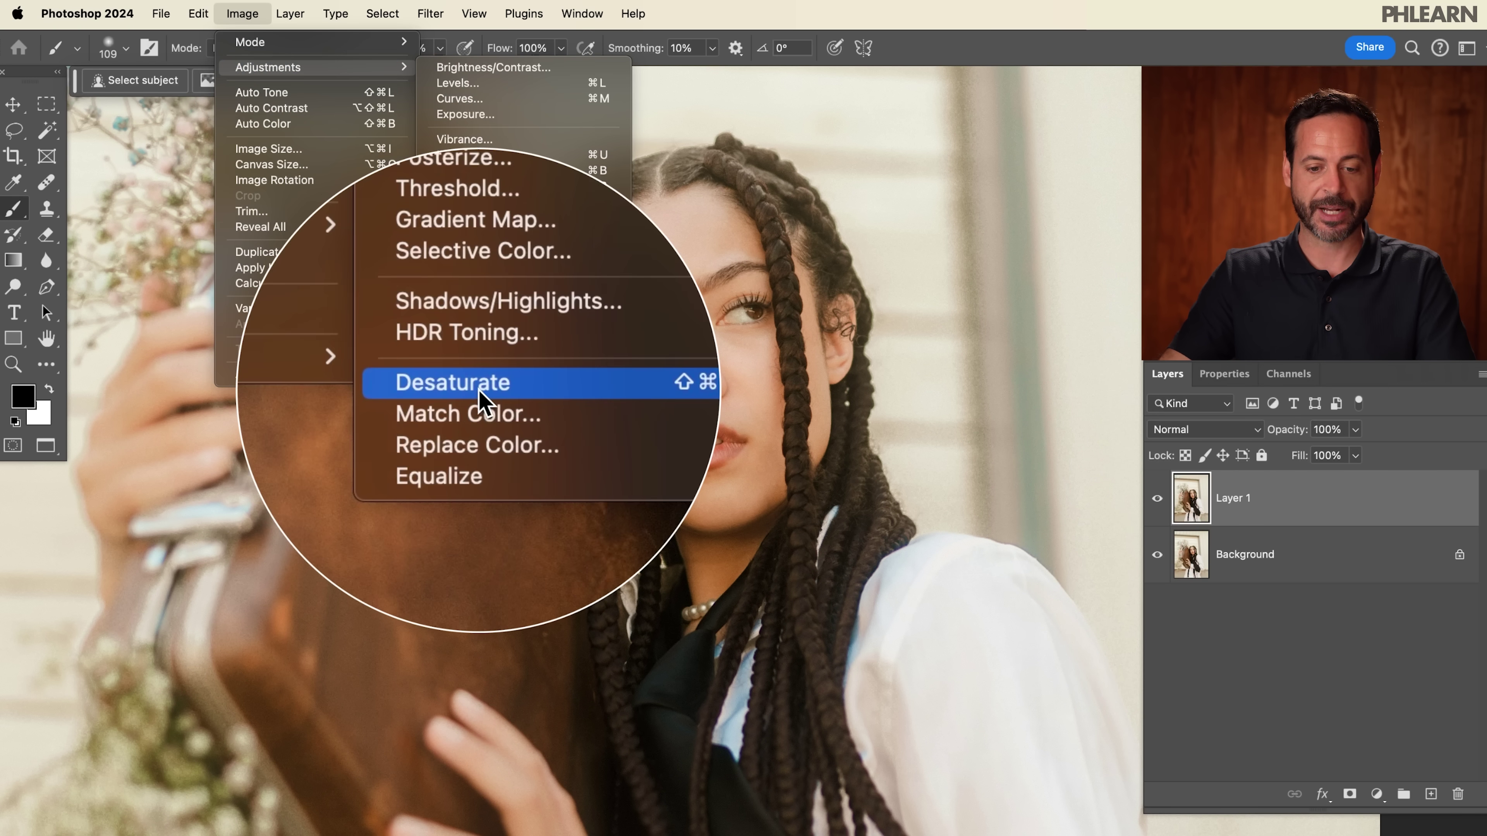
left_click(468, 386)
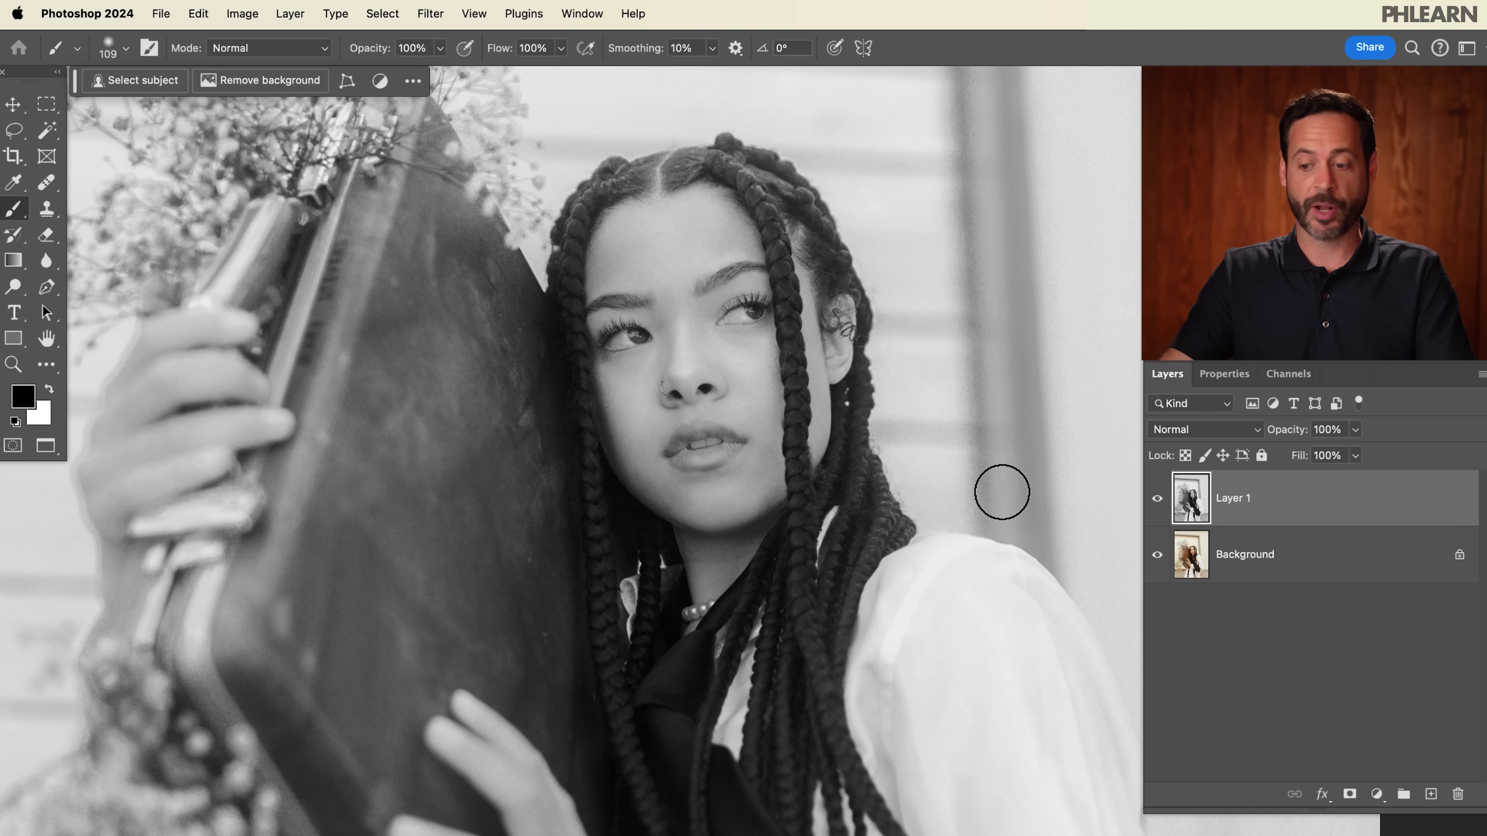
right_click(1328, 520)
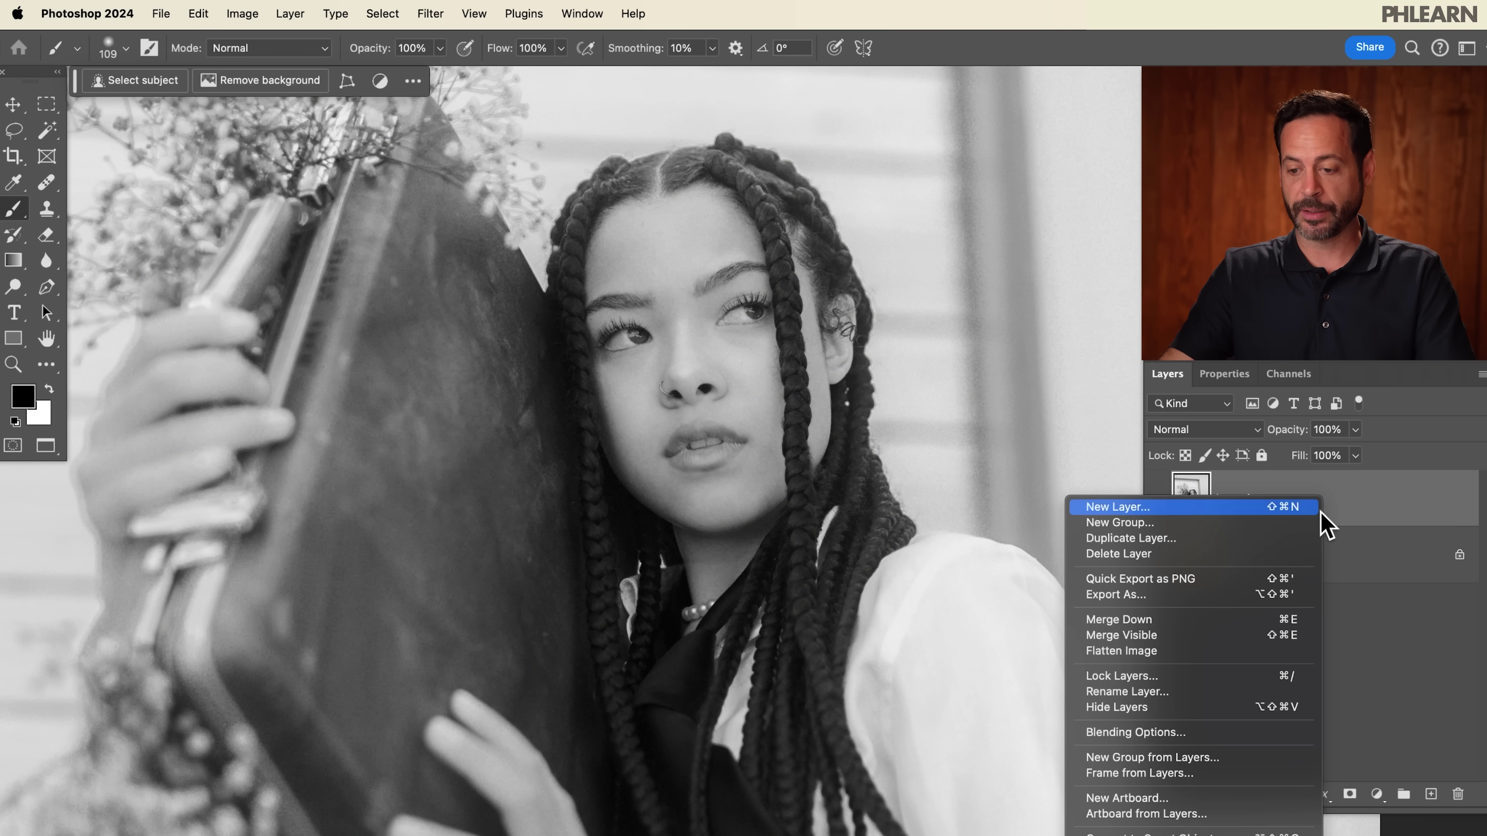
left_click(1140, 832)
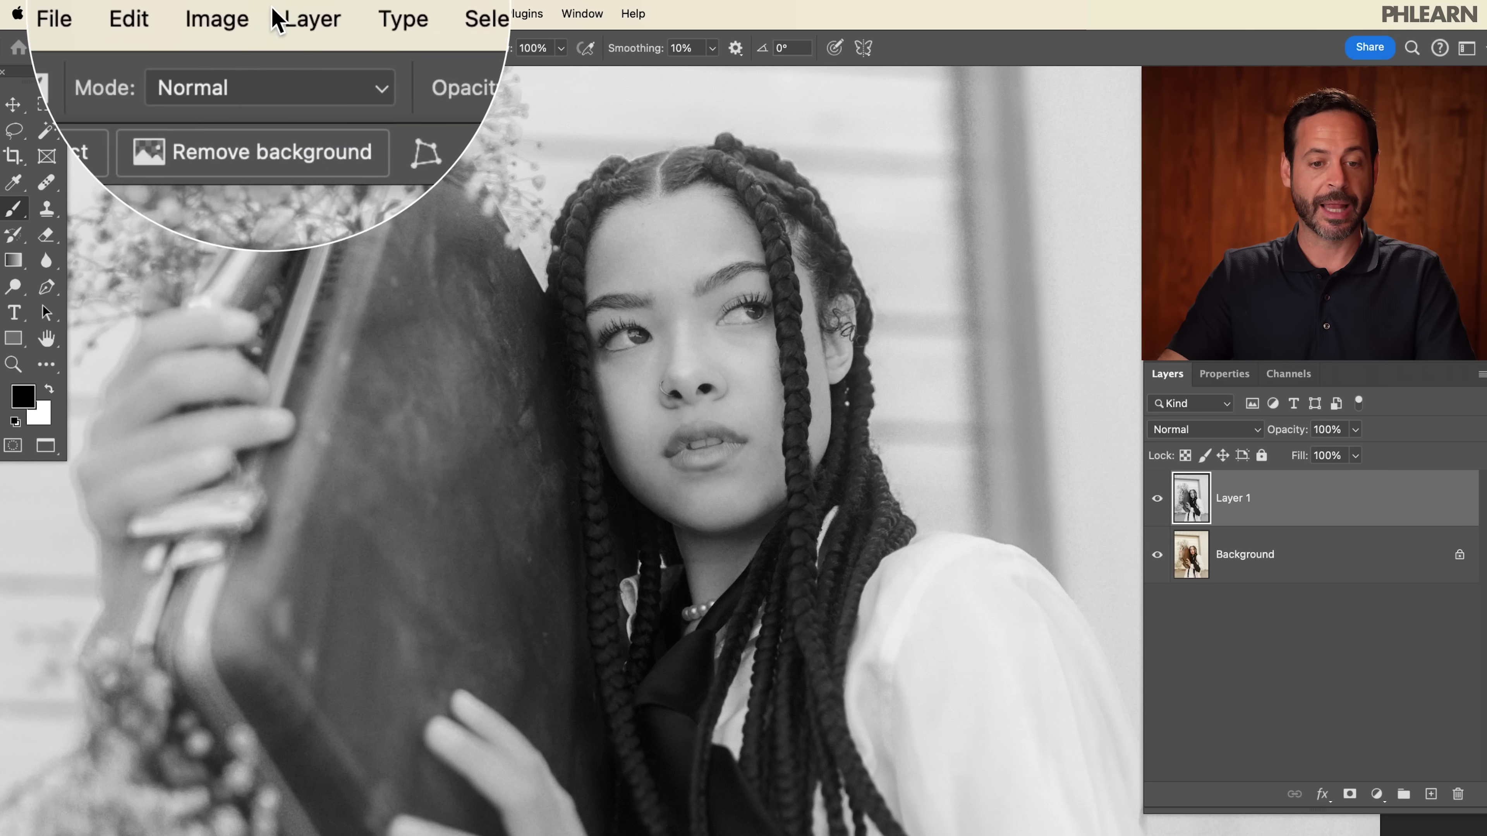
Convert the braided-hair portrait's Layer 1 to a smart object and blend it as Overlay.
left_click(290, 13)
mouse_move(380, 355)
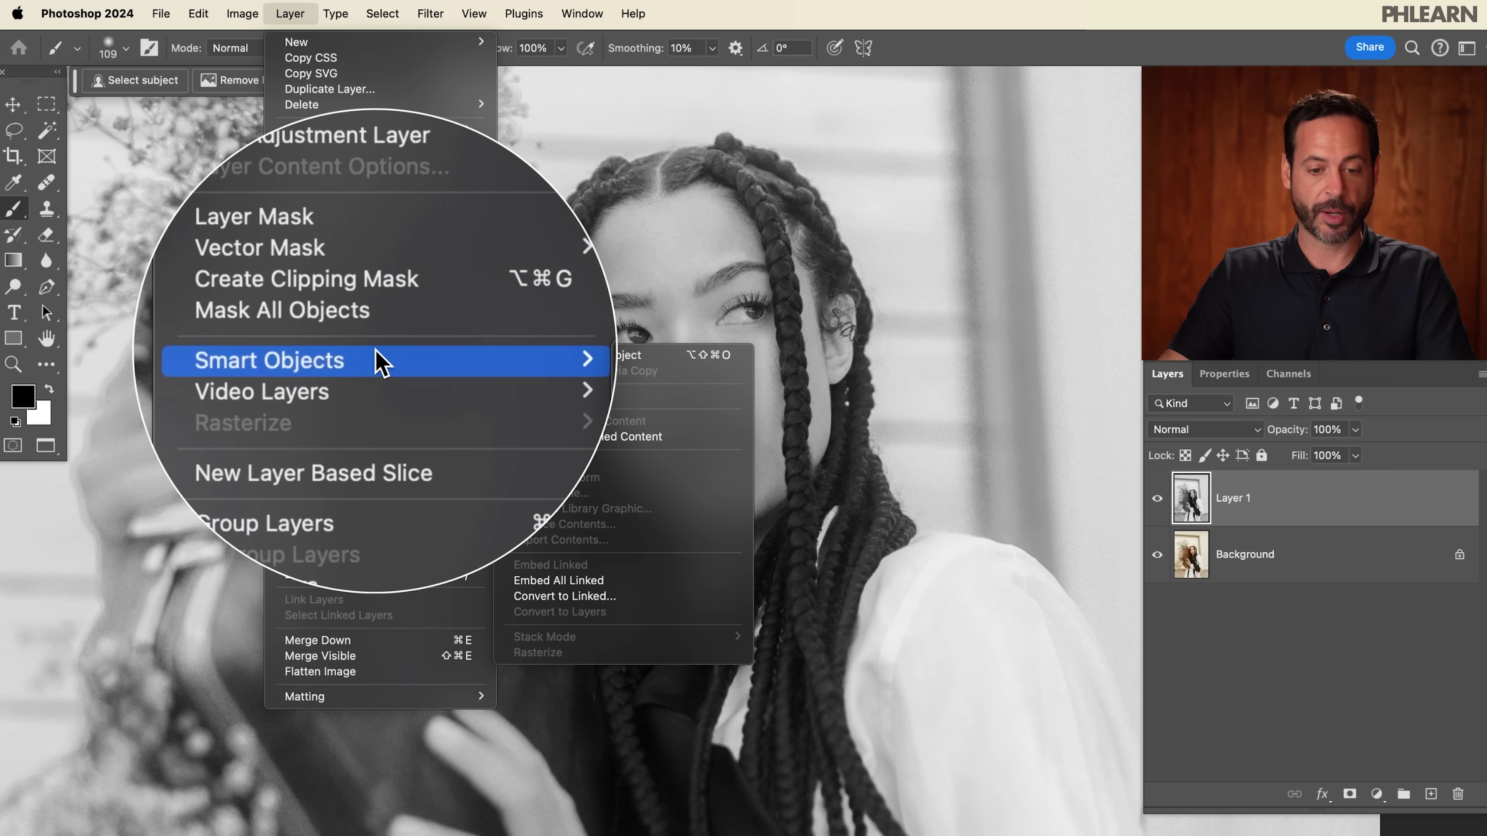
left_click(611, 364)
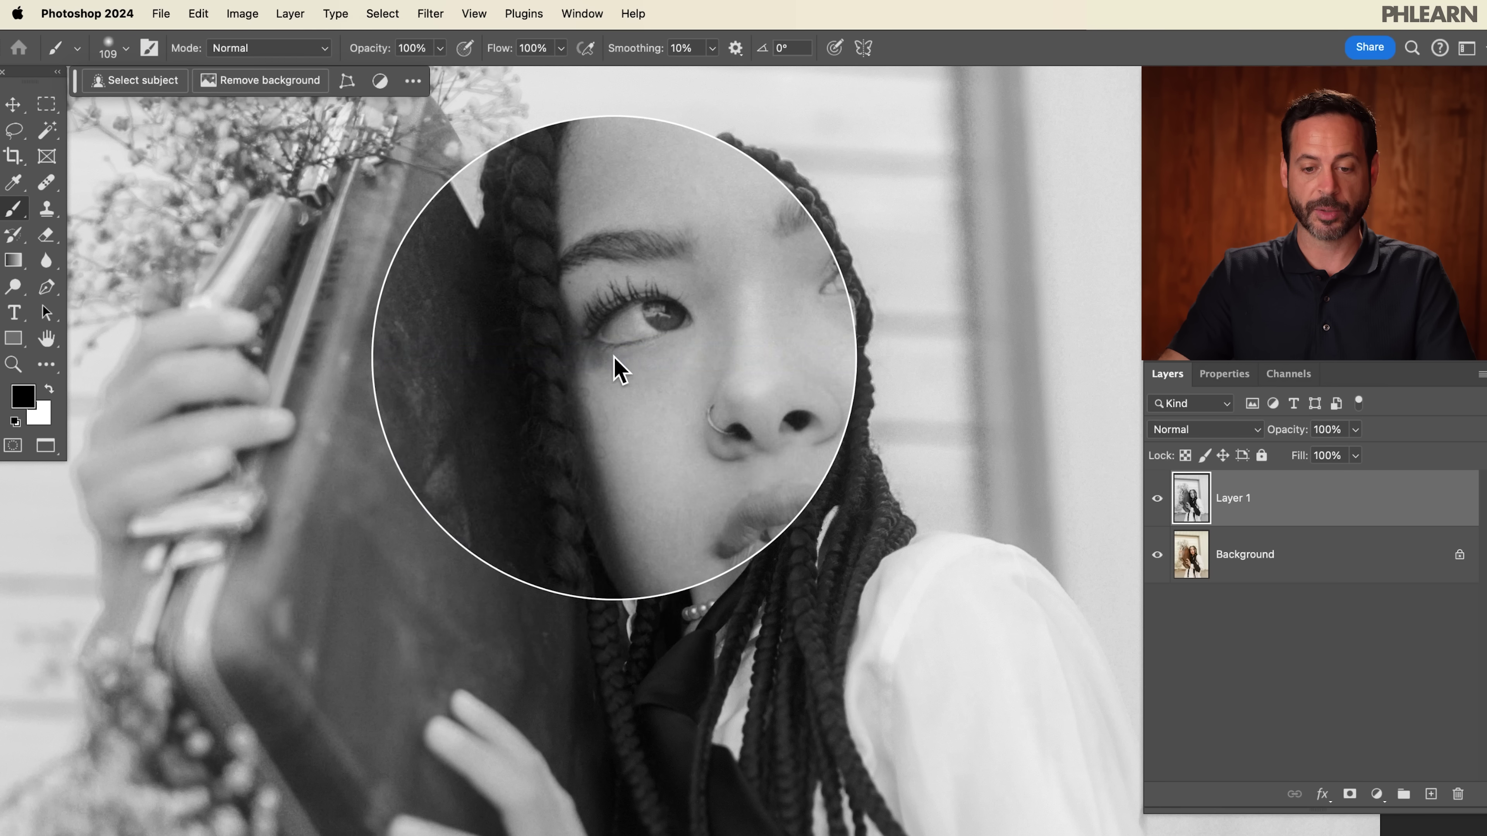
left_click(1199, 442)
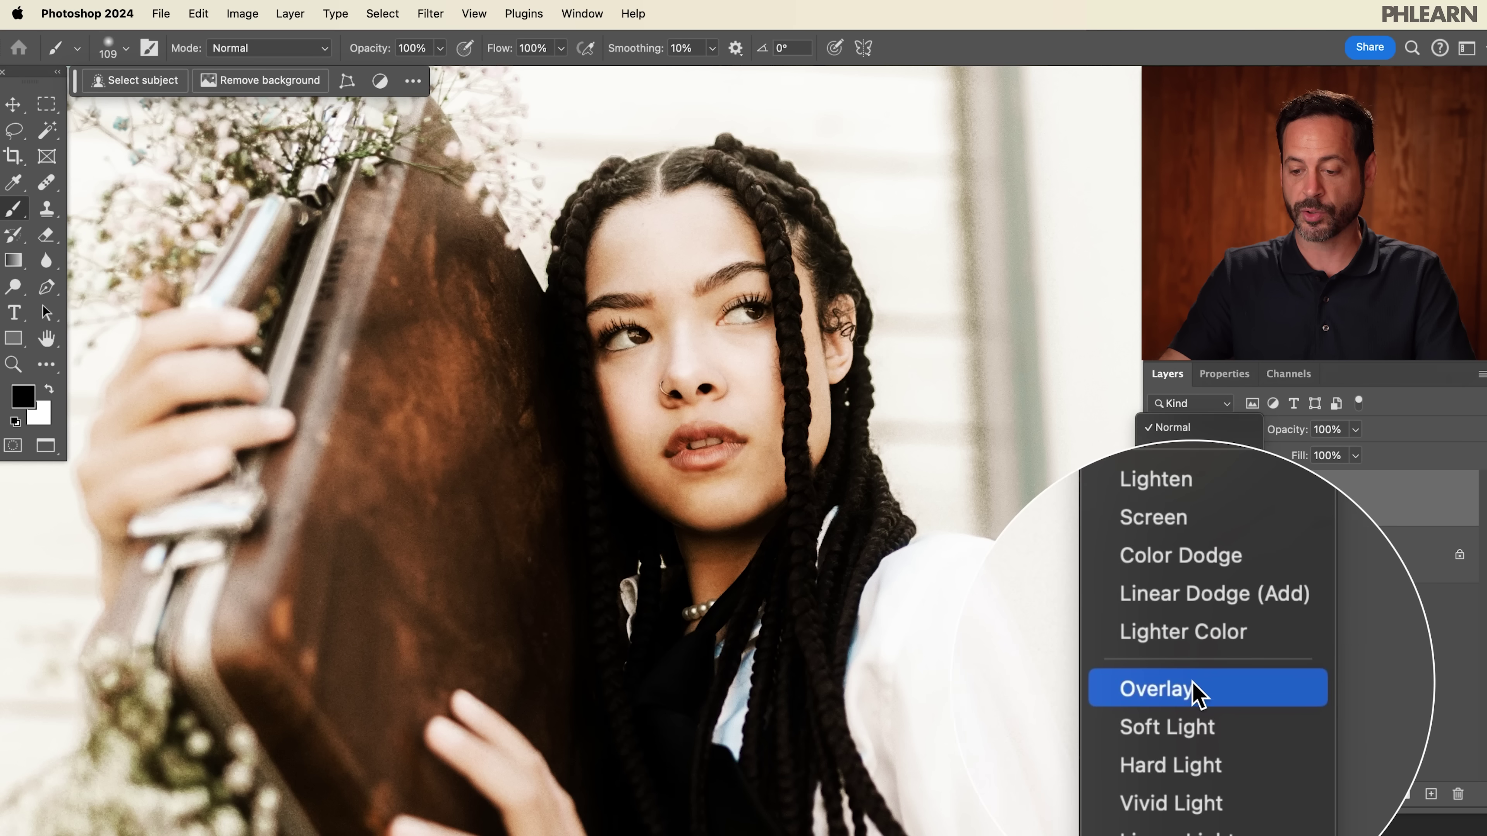
left_click(1197, 686)
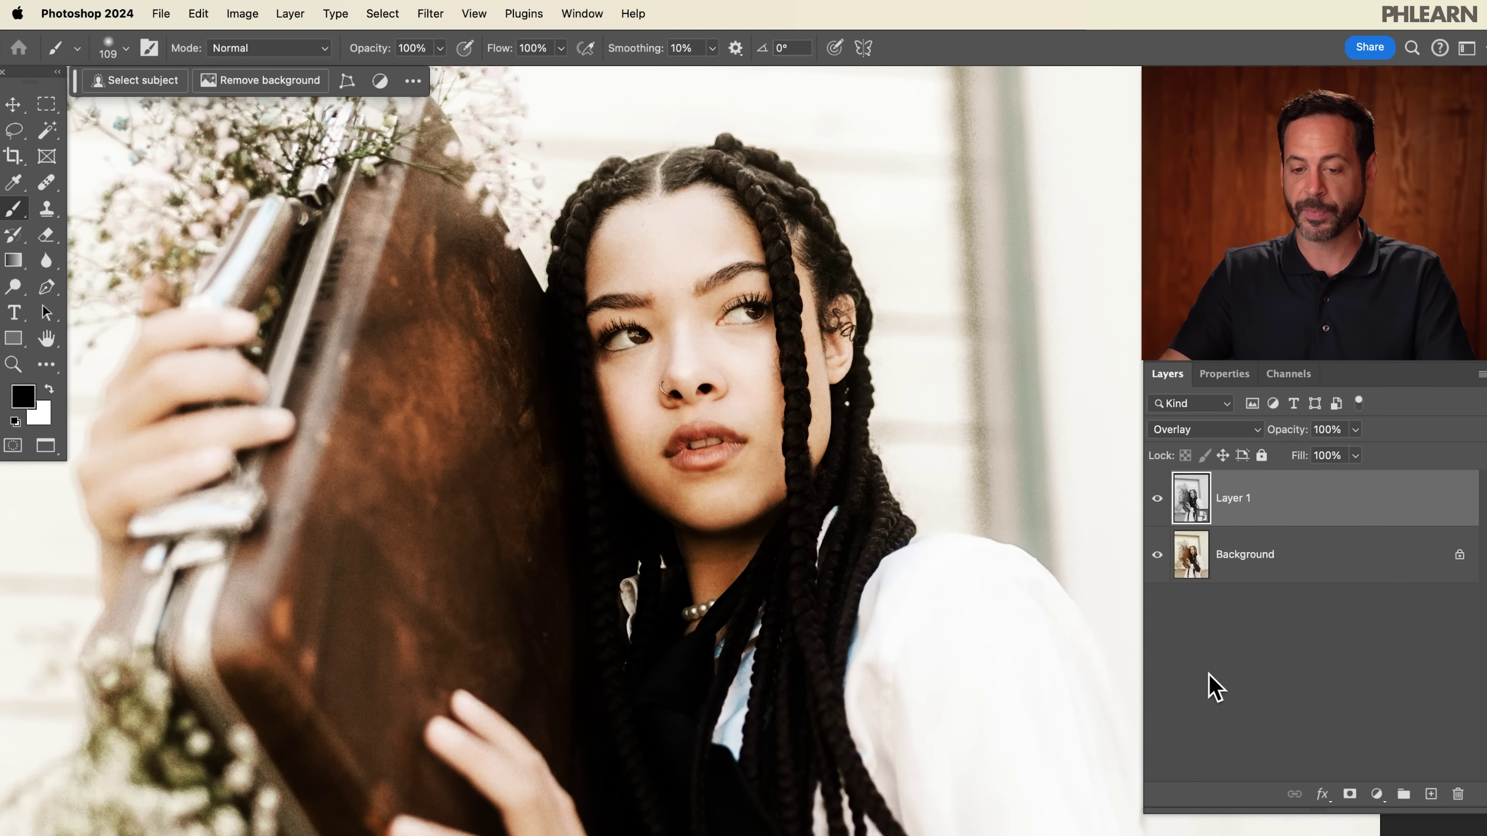
Apply a High Pass smart filter to Layer 1 at a 4.9-pixel radius.
left_click(430, 13)
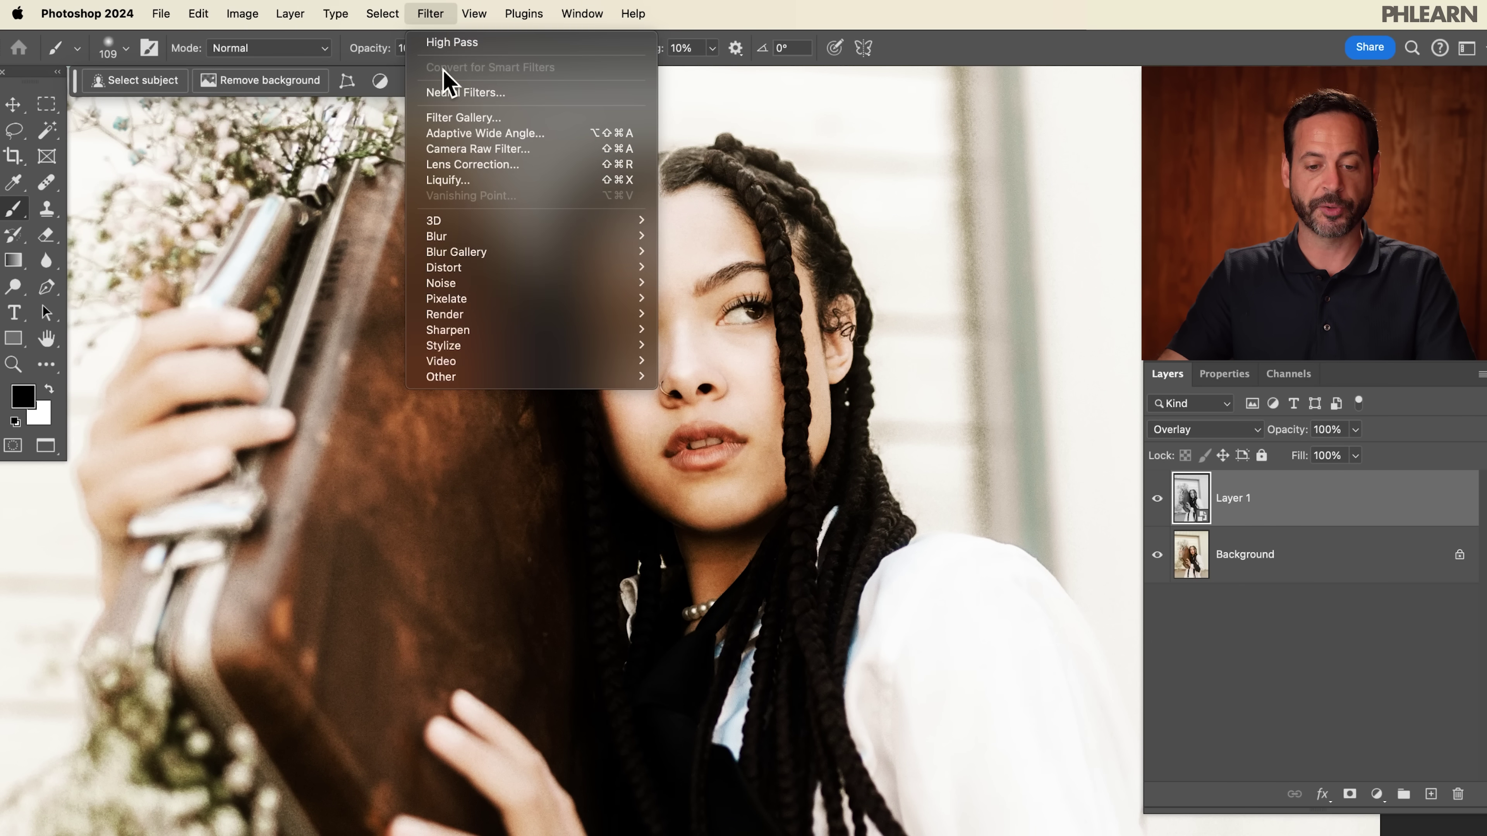
mouse_move(480, 378)
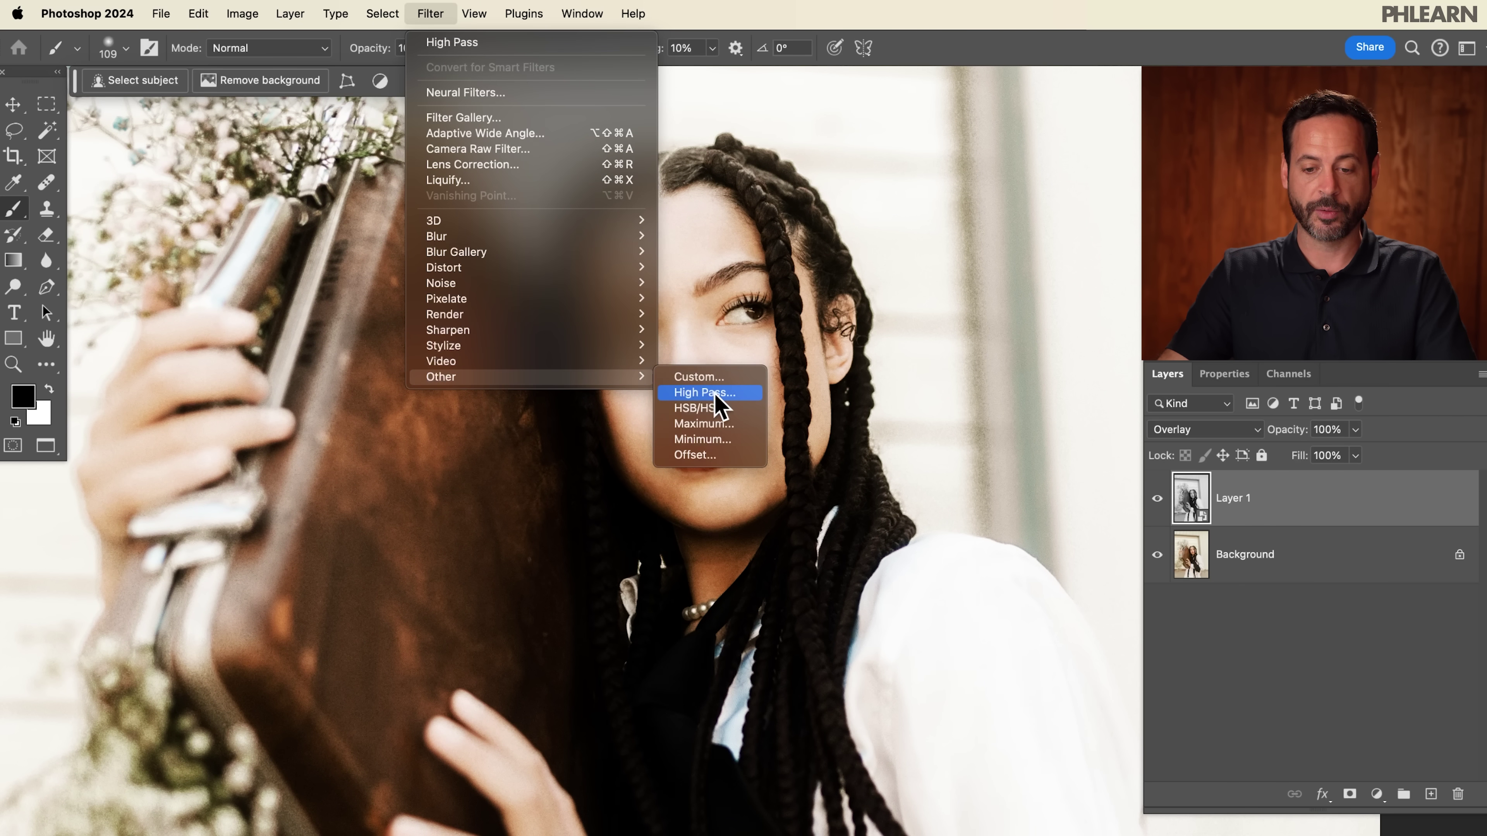
left_click(715, 399)
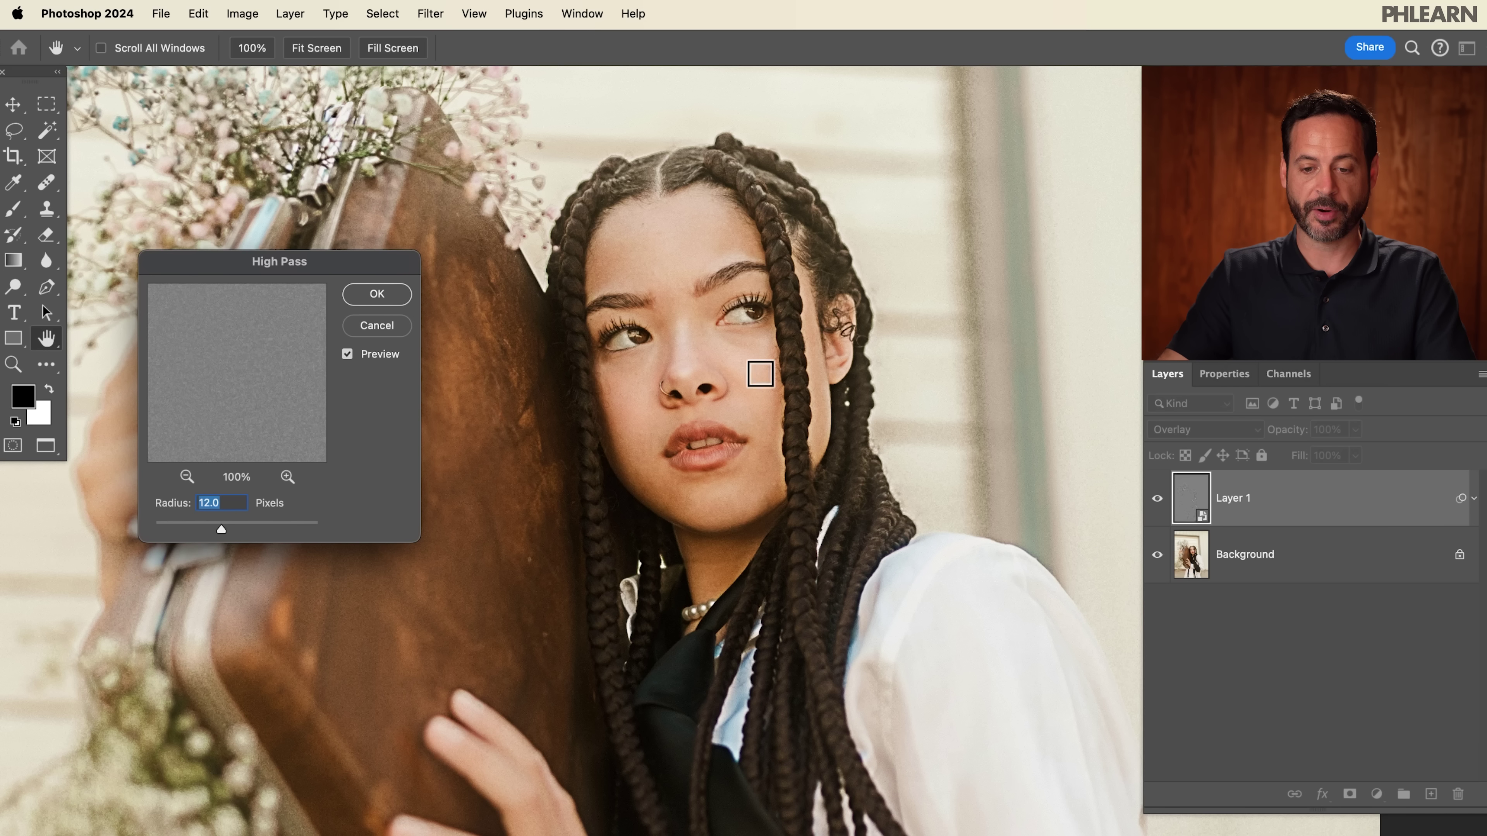
mouse_move(221, 529)
left_mouse_down()
mouse_move(159, 535)
mouse_move(198, 530)
left_mouse_up()
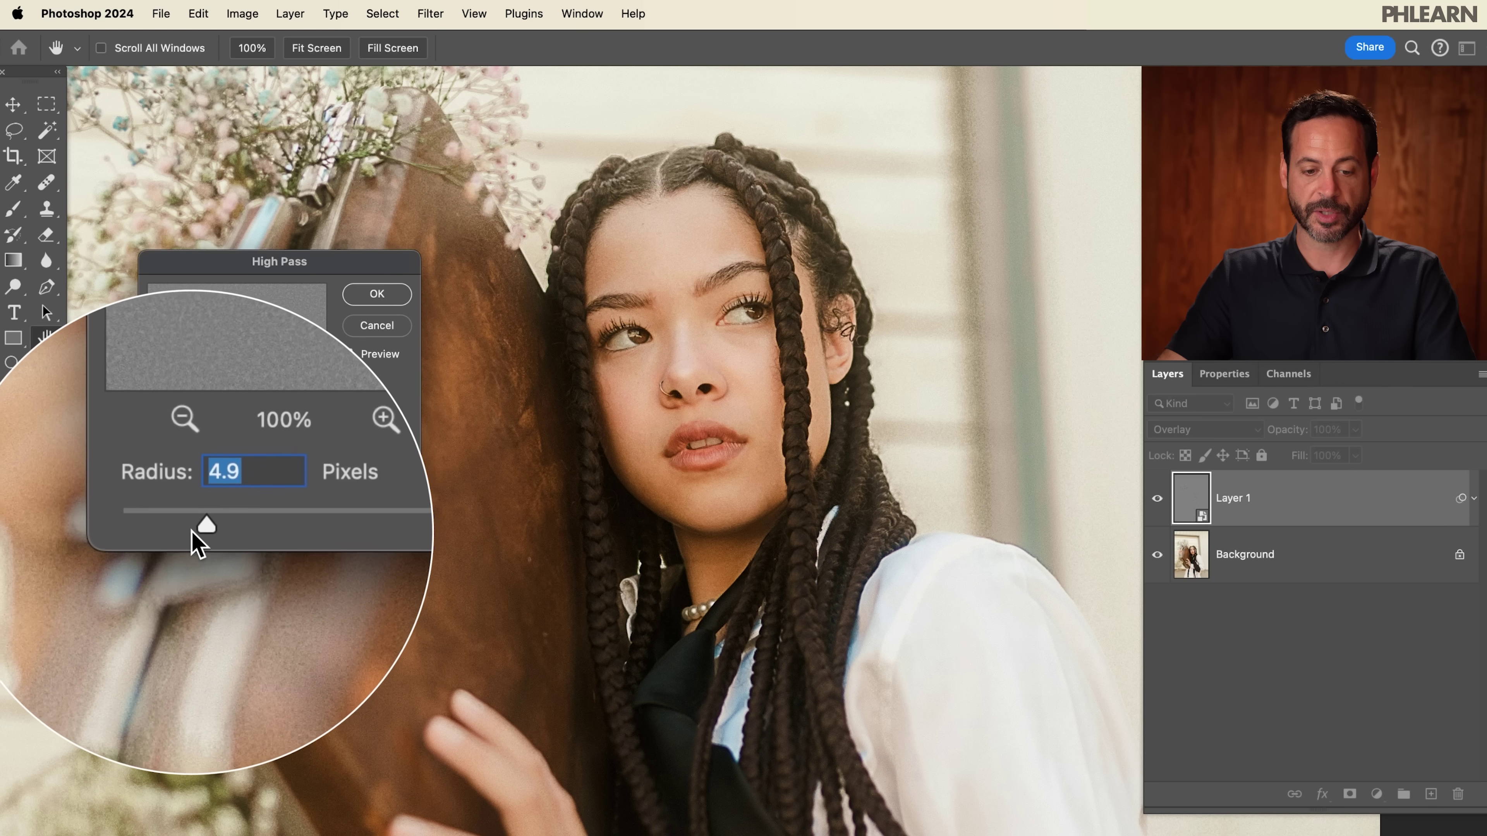
left_click(377, 294)
key("b")
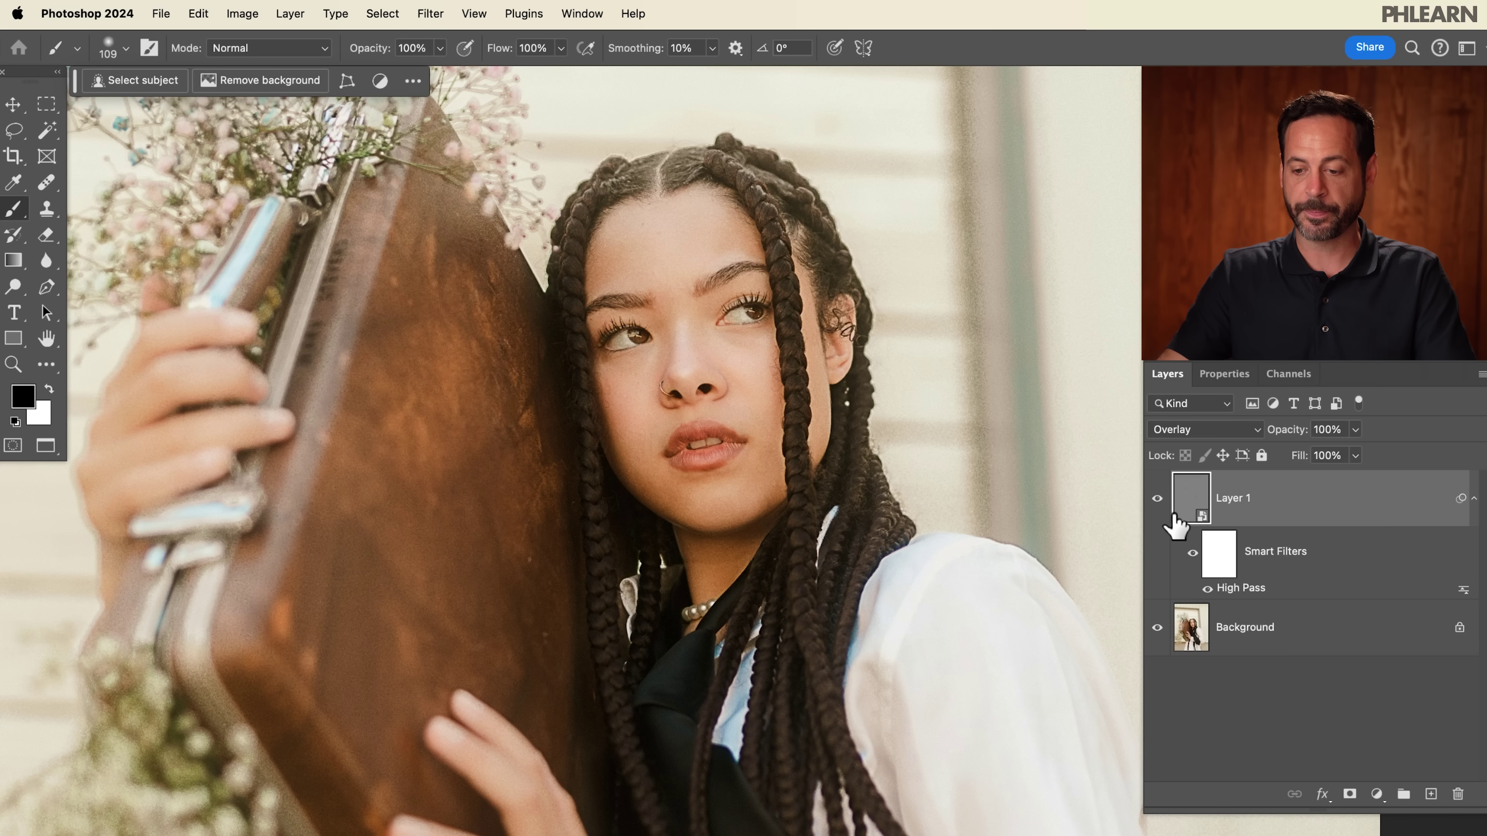
Compare Layer 1's sharpening on and off, then duplicate it as Layer 1 copy and compare again.
left_click(1156, 502)
left_click(1156, 502)
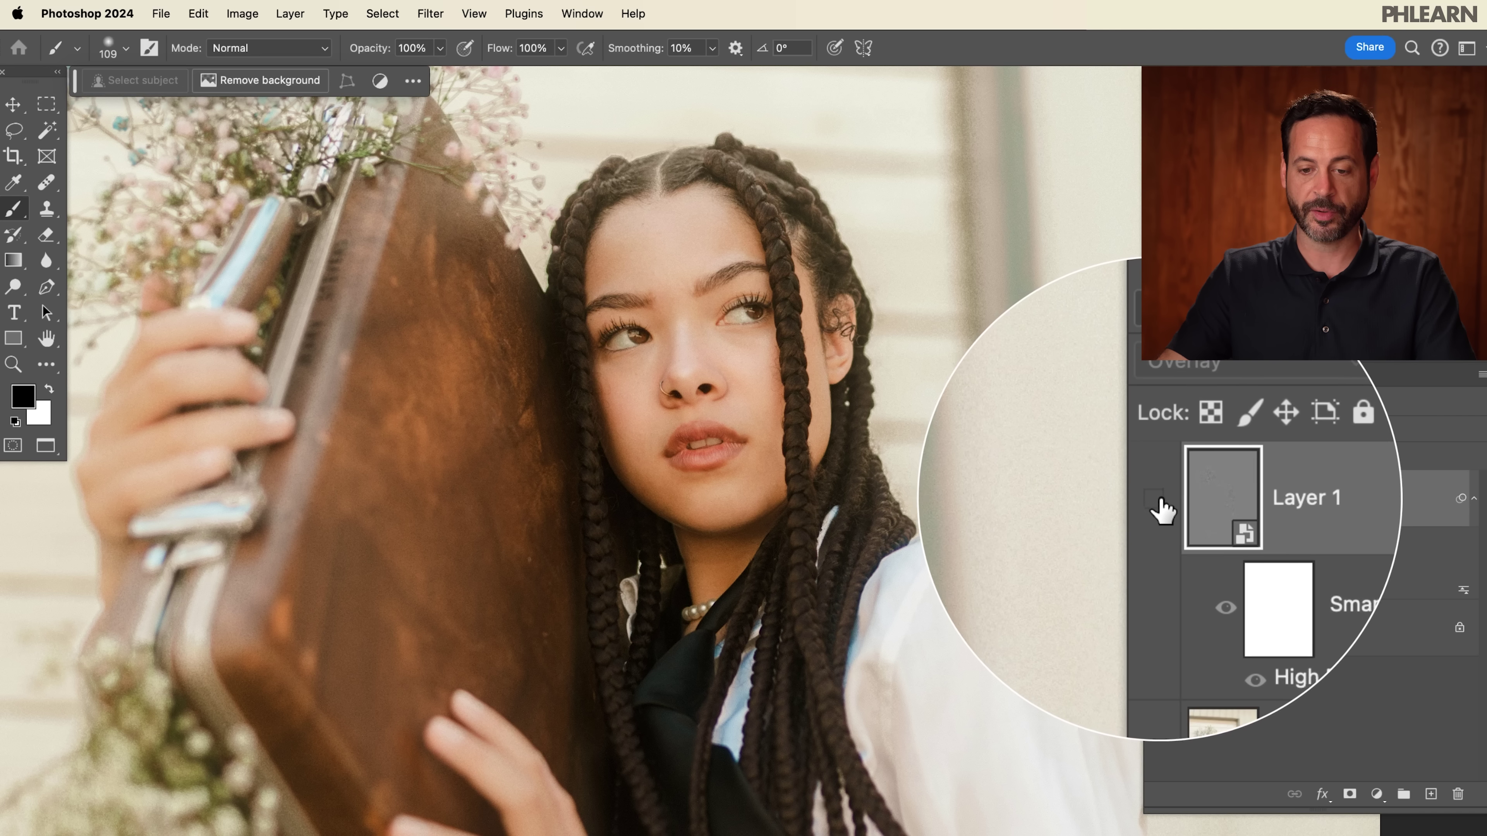
left_click(1156, 502)
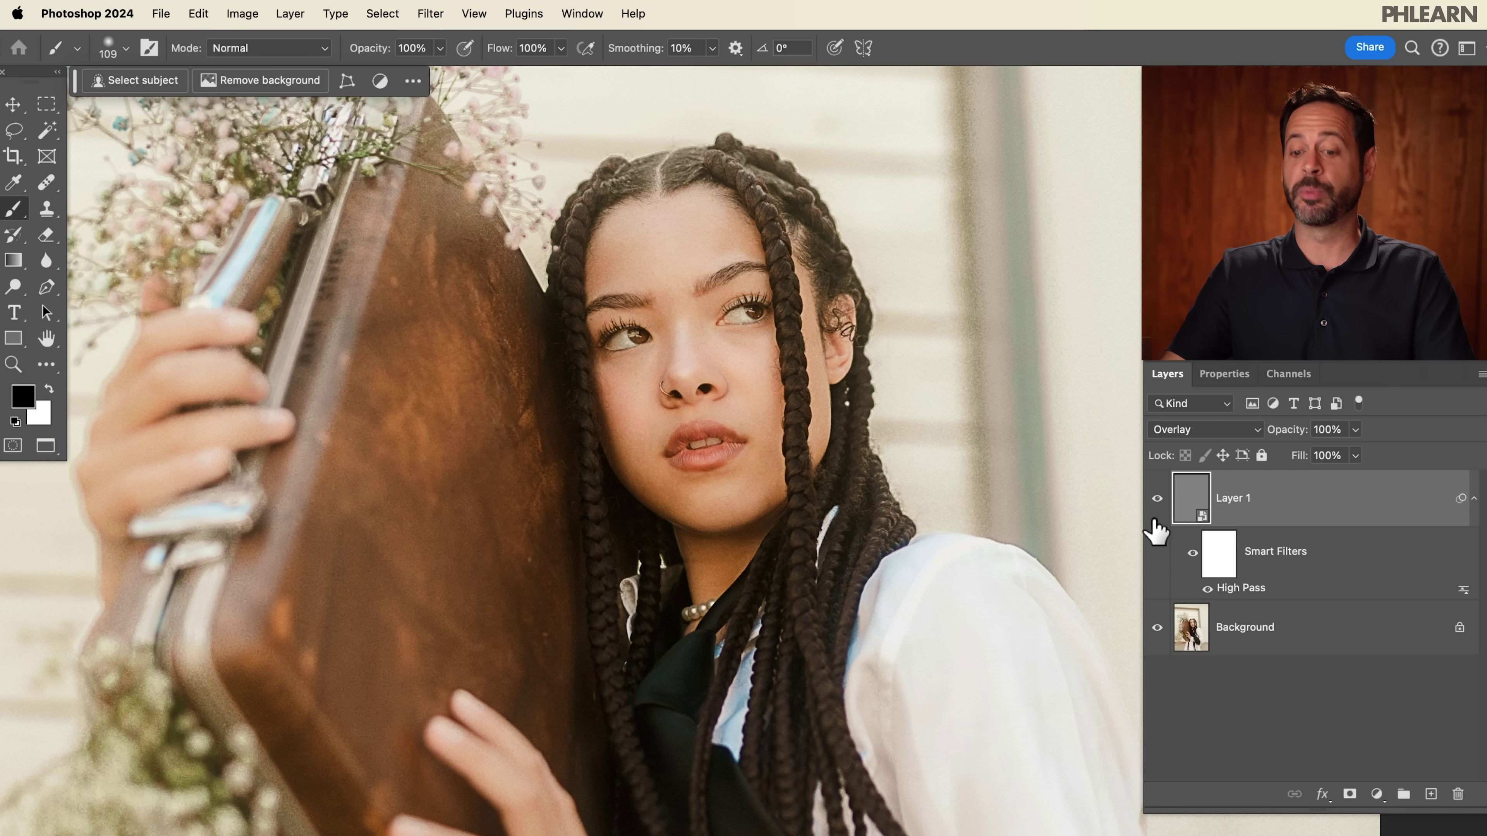
key("super+j")
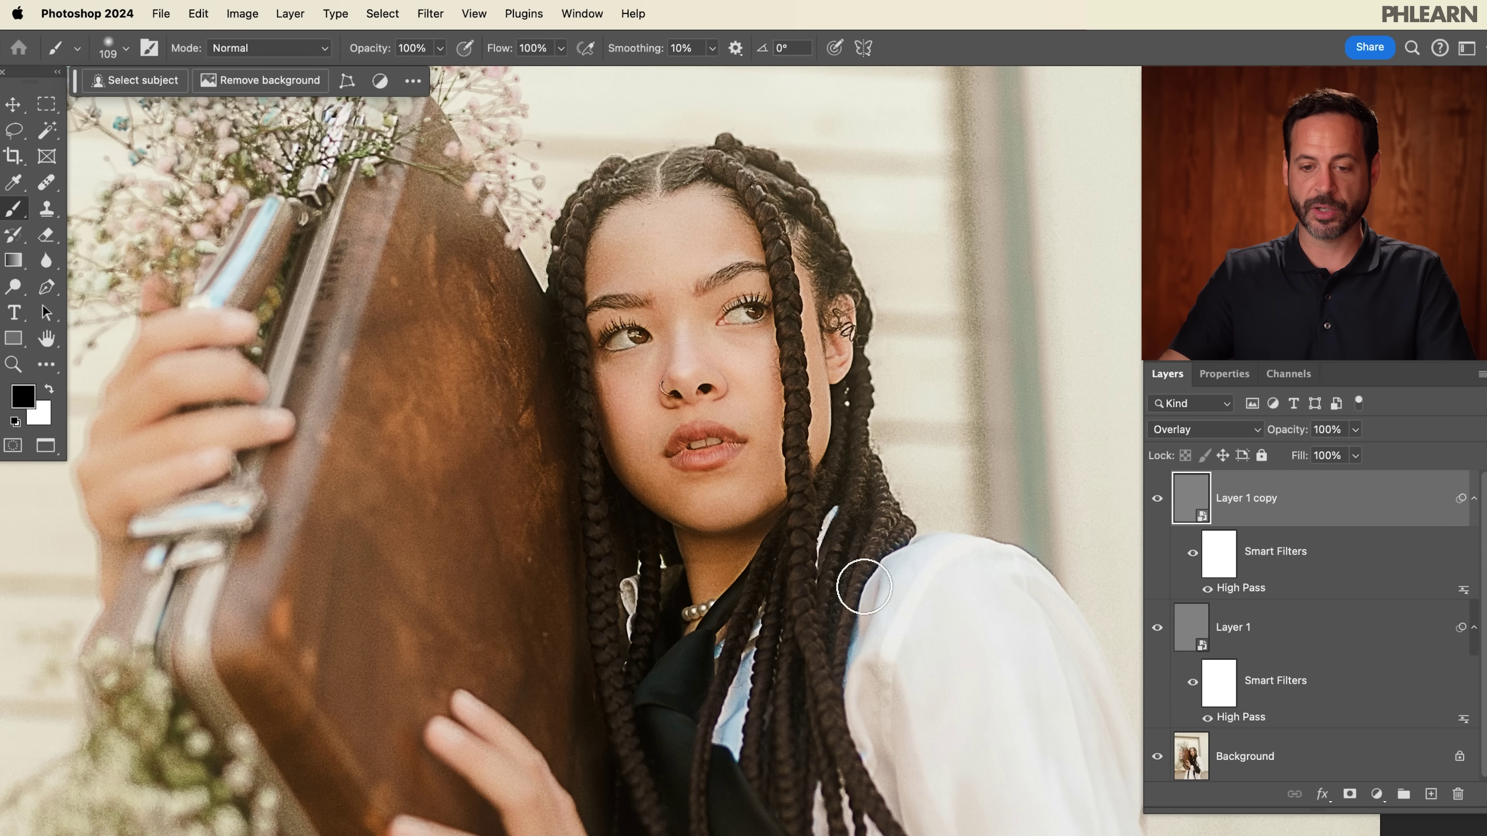
left_click(1157, 499)
left_click(1157, 499)
left_click(1158, 499)
left_click(1157, 499)
Duplicate into Layer 1 copy 2 and give its High Pass filter a larger radius.
key("super+j")
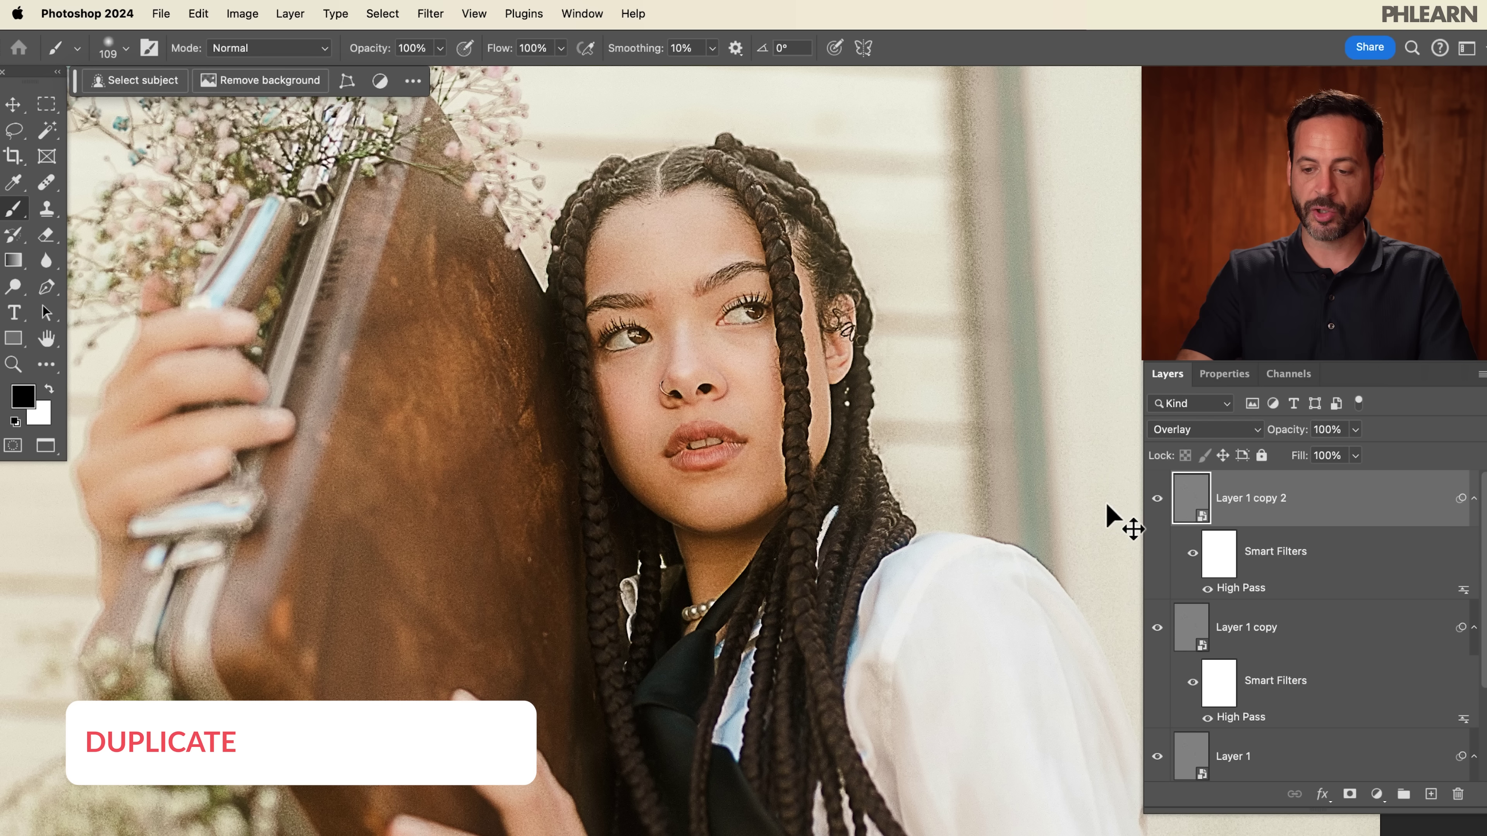
double_click(1247, 589)
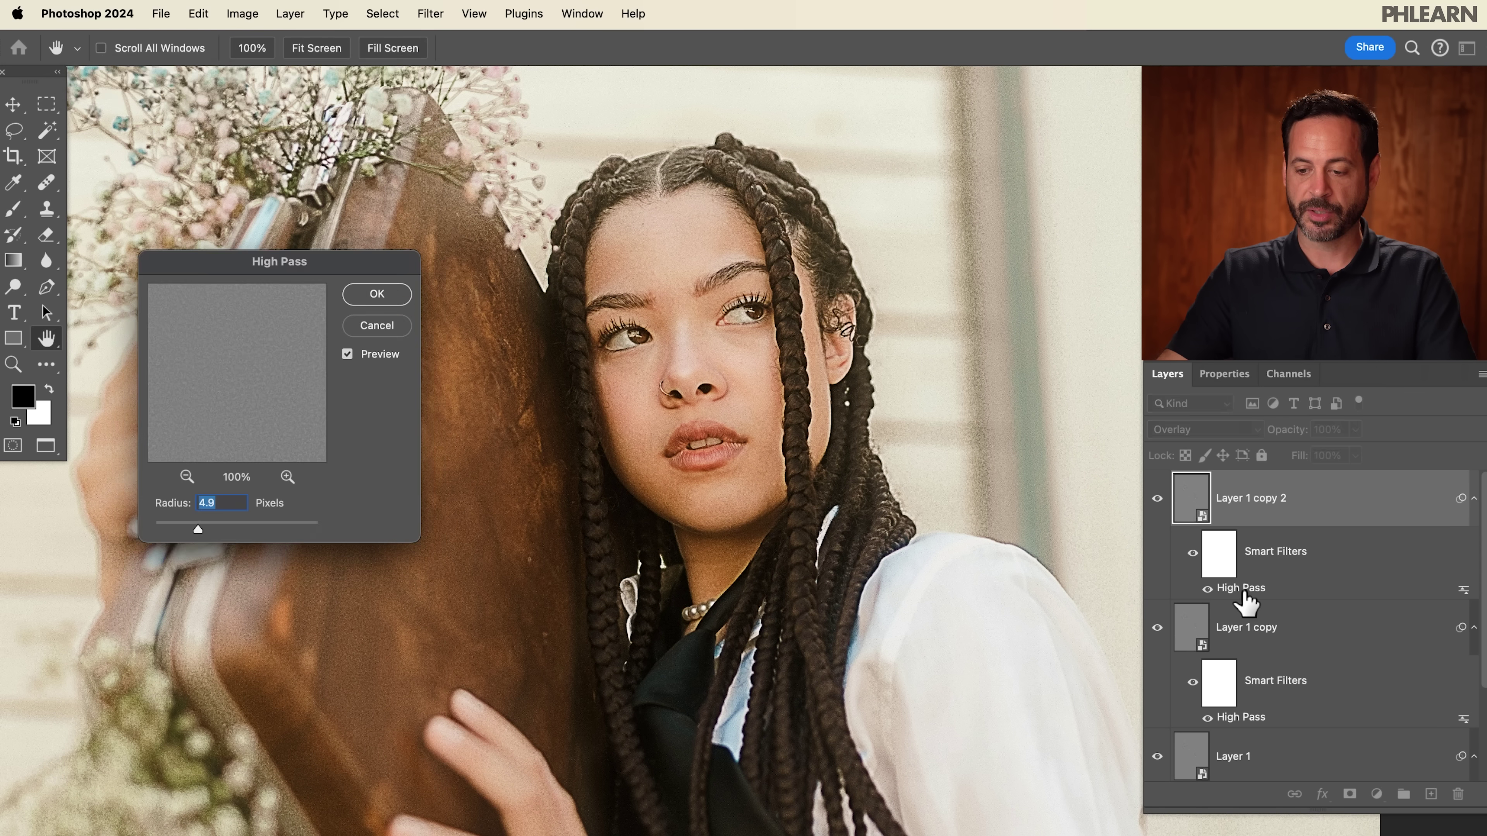
left_click_drag(198, 529, 222, 531)
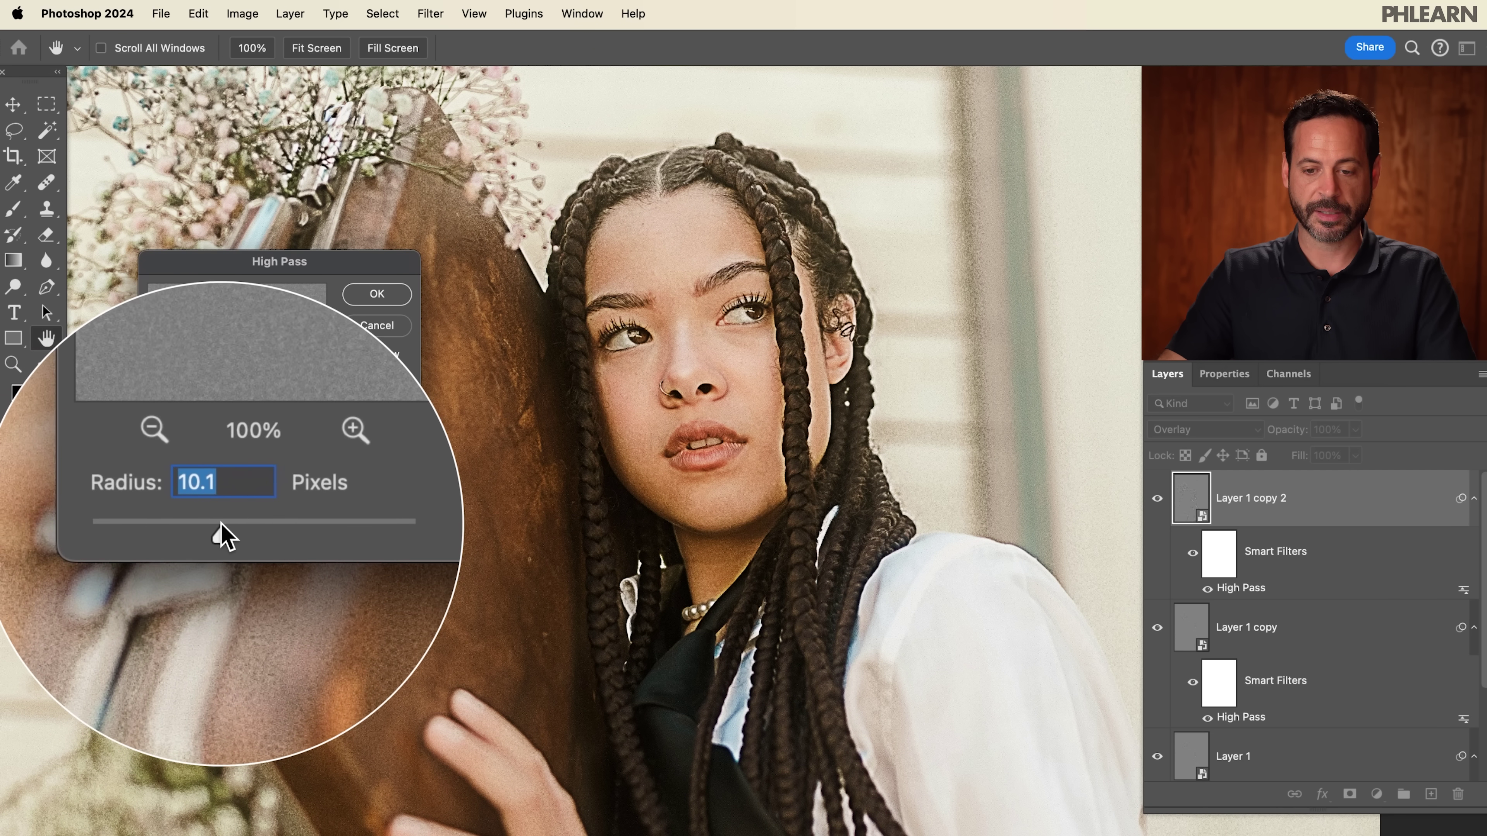
left_click(378, 295)
key("b")
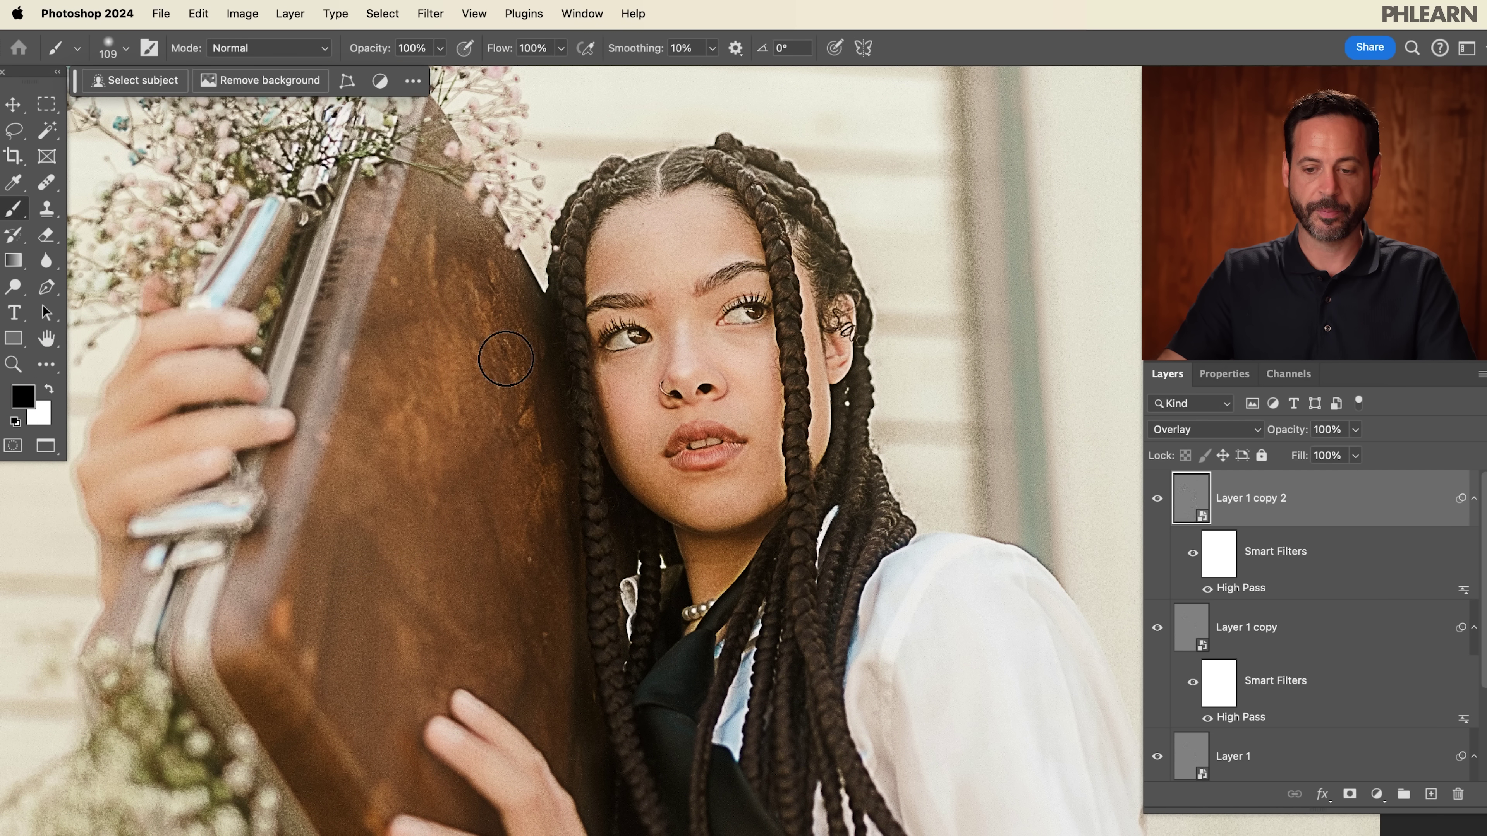
Compare Layer 1 copy 2 on and off, then group all three High Pass layers into Group 1.
left_click(1157, 499)
left_click(1157, 499)
left_click(1159, 499)
left_click(1159, 499)
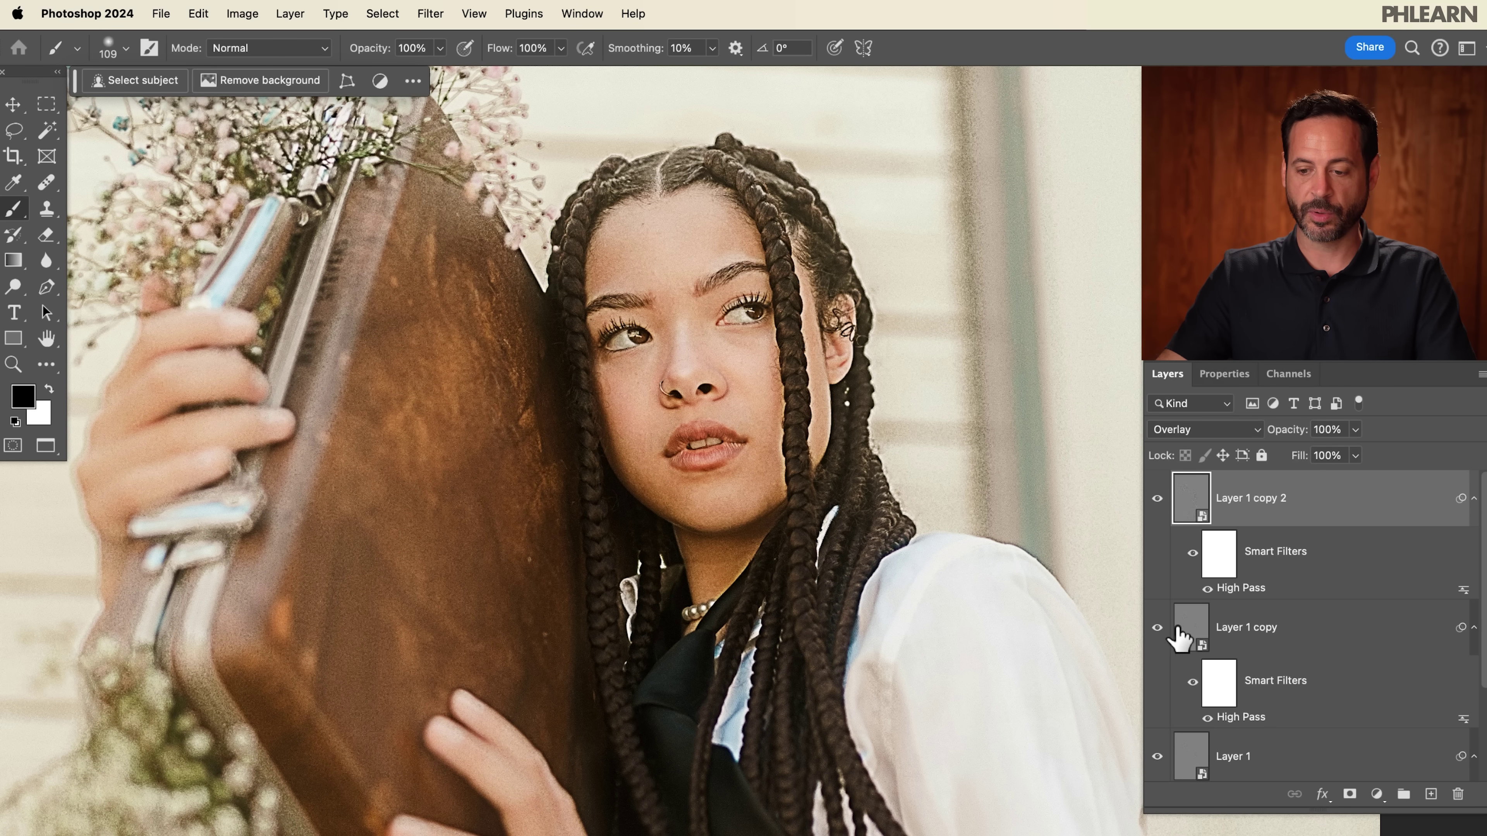
left_click(1320, 756, "shift")
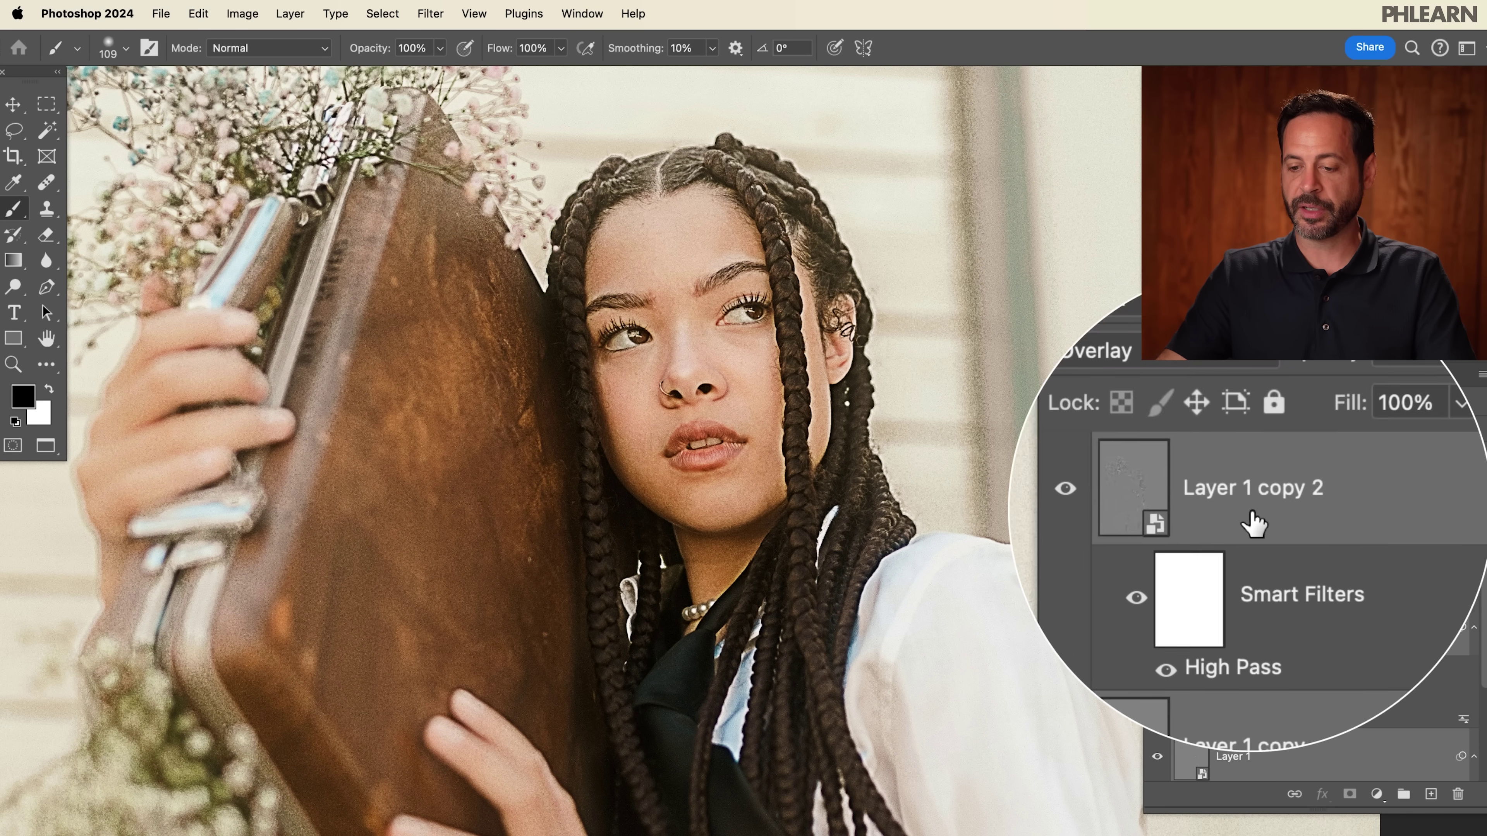
key("super+g")
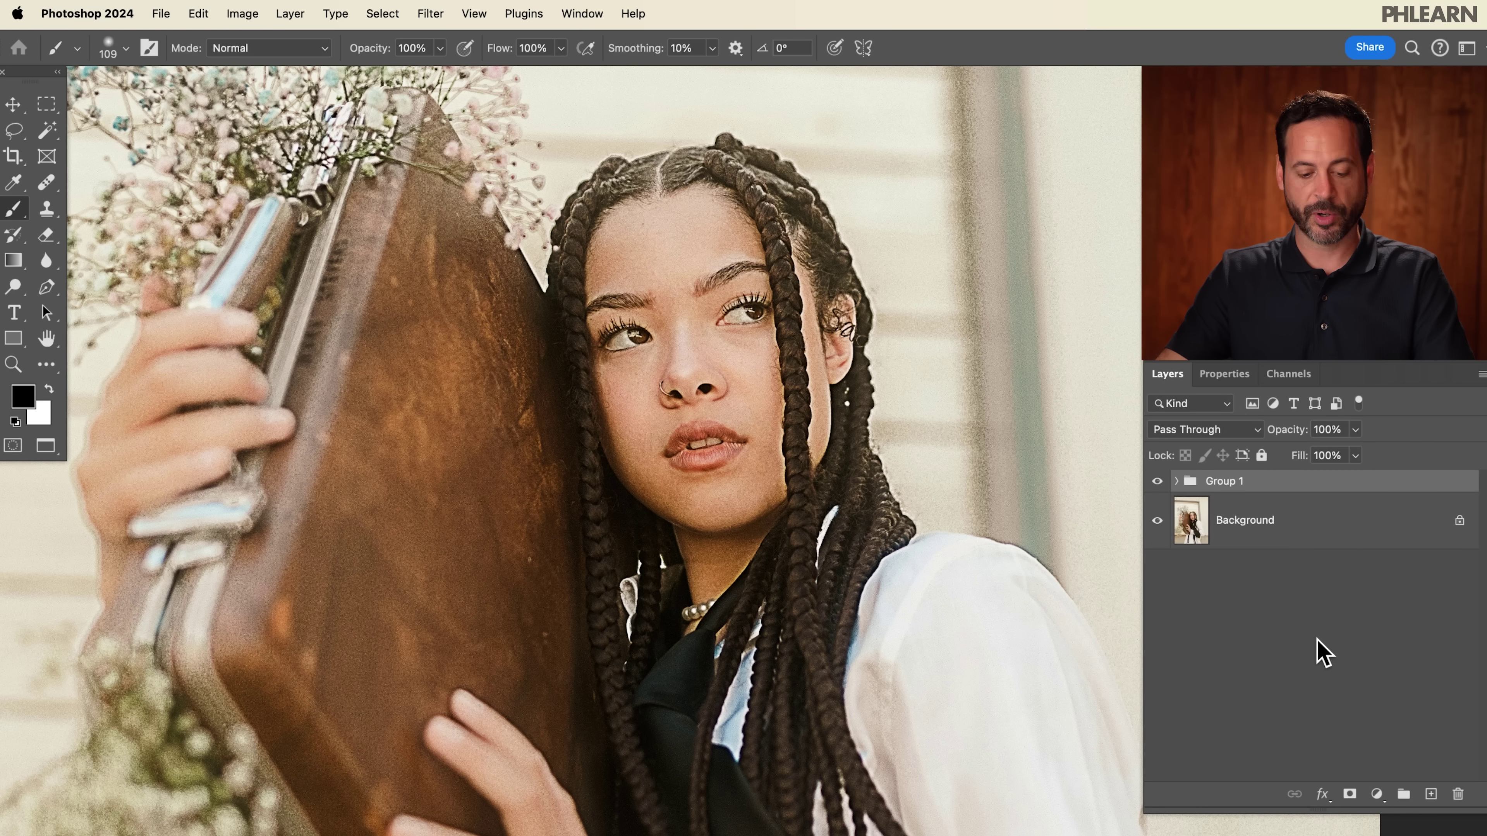
Add a hide-all black mask to Group 1 and check the brush size settings.
left_click(1349, 793, "alt")
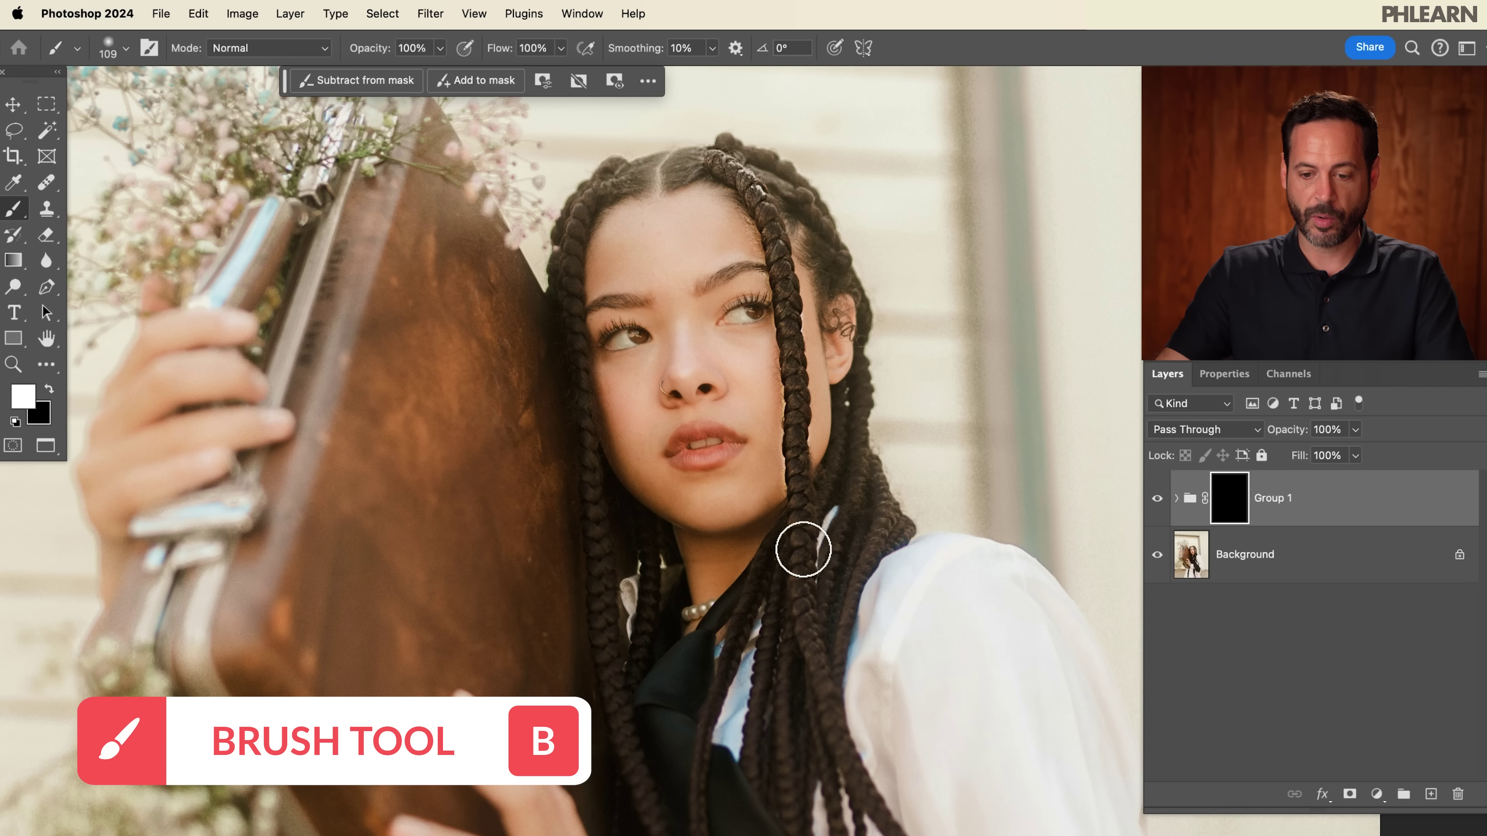
right_click(761, 600)
key("Escape")
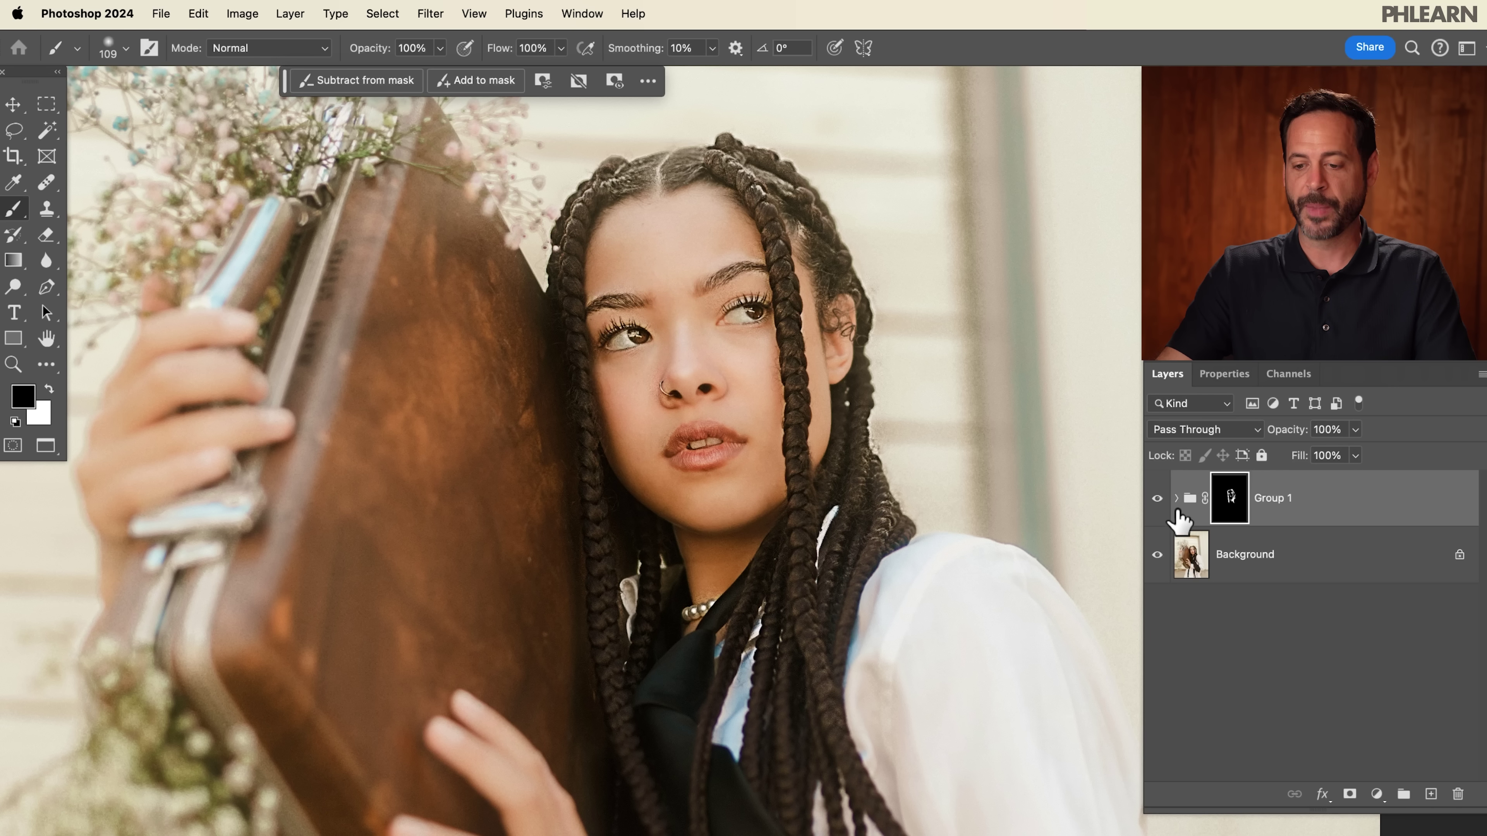
left_click(1156, 498)
left_click(1156, 499)
left_click(1156, 501)
left_click(1157, 503)
left_click(1157, 503)
left_click(1156, 505)
left_click(1156, 506)
left_click(1156, 508)
left_click_drag(850, 491, 806, 423)
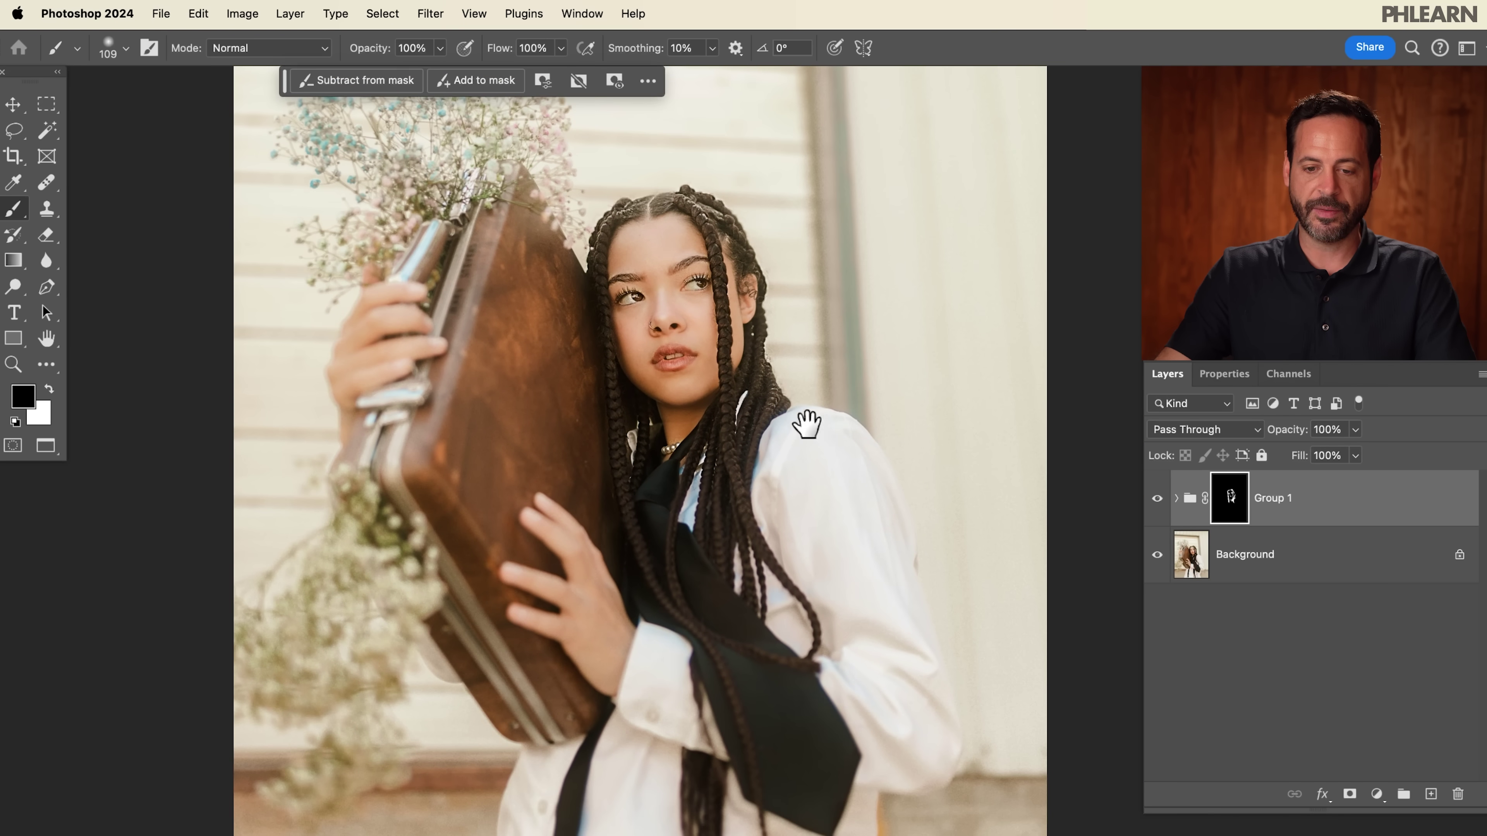
left_click(1157, 502)
left_click(1156, 501)
left_click(1157, 501)
left_click(1156, 501)
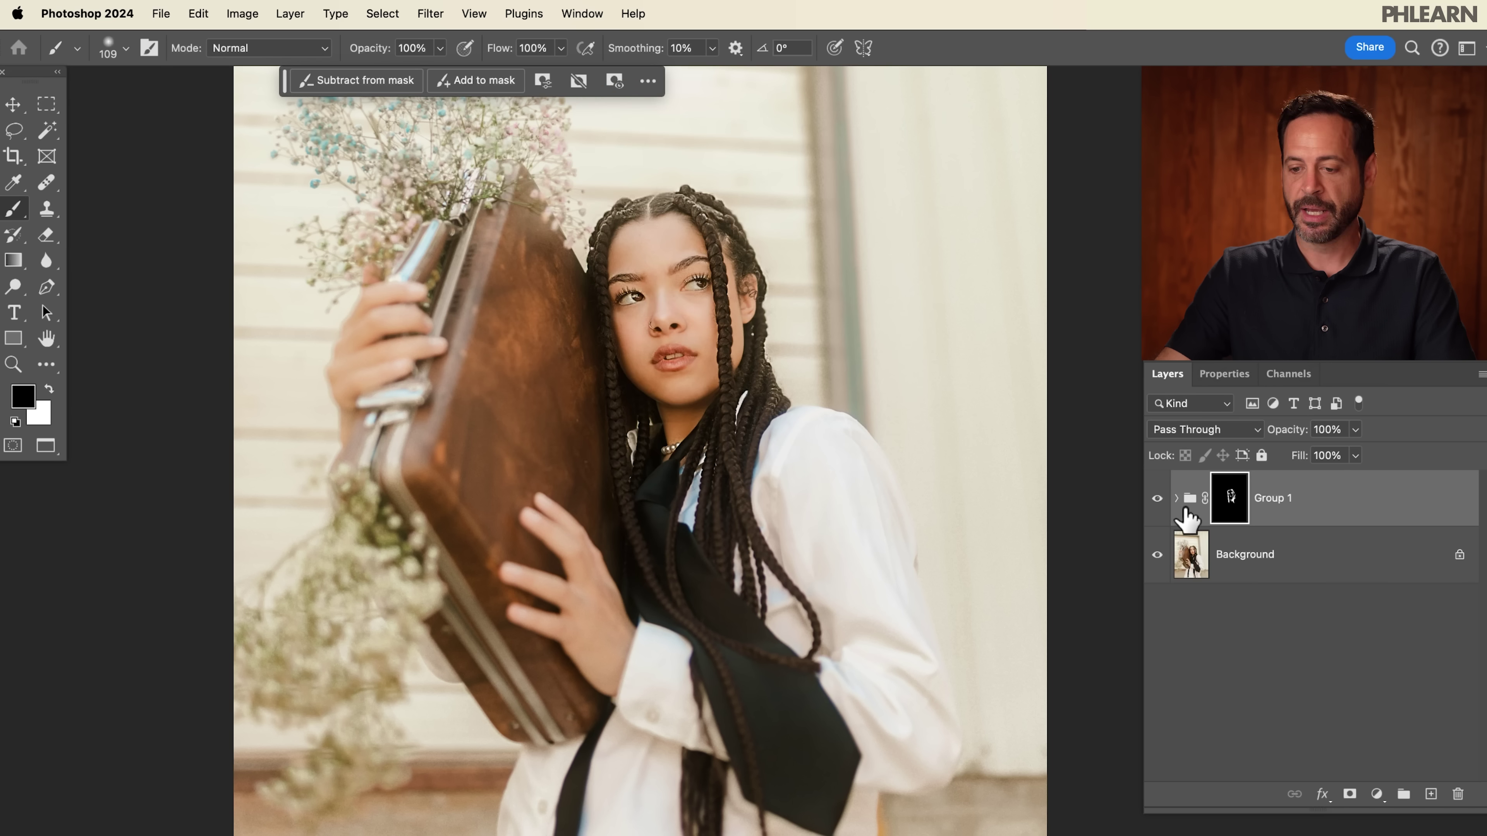
left_click(1178, 500)
Reapply Layer 1 copy 2's High Pass filter at a 12.0-pixel radius.
double_click(1255, 644)
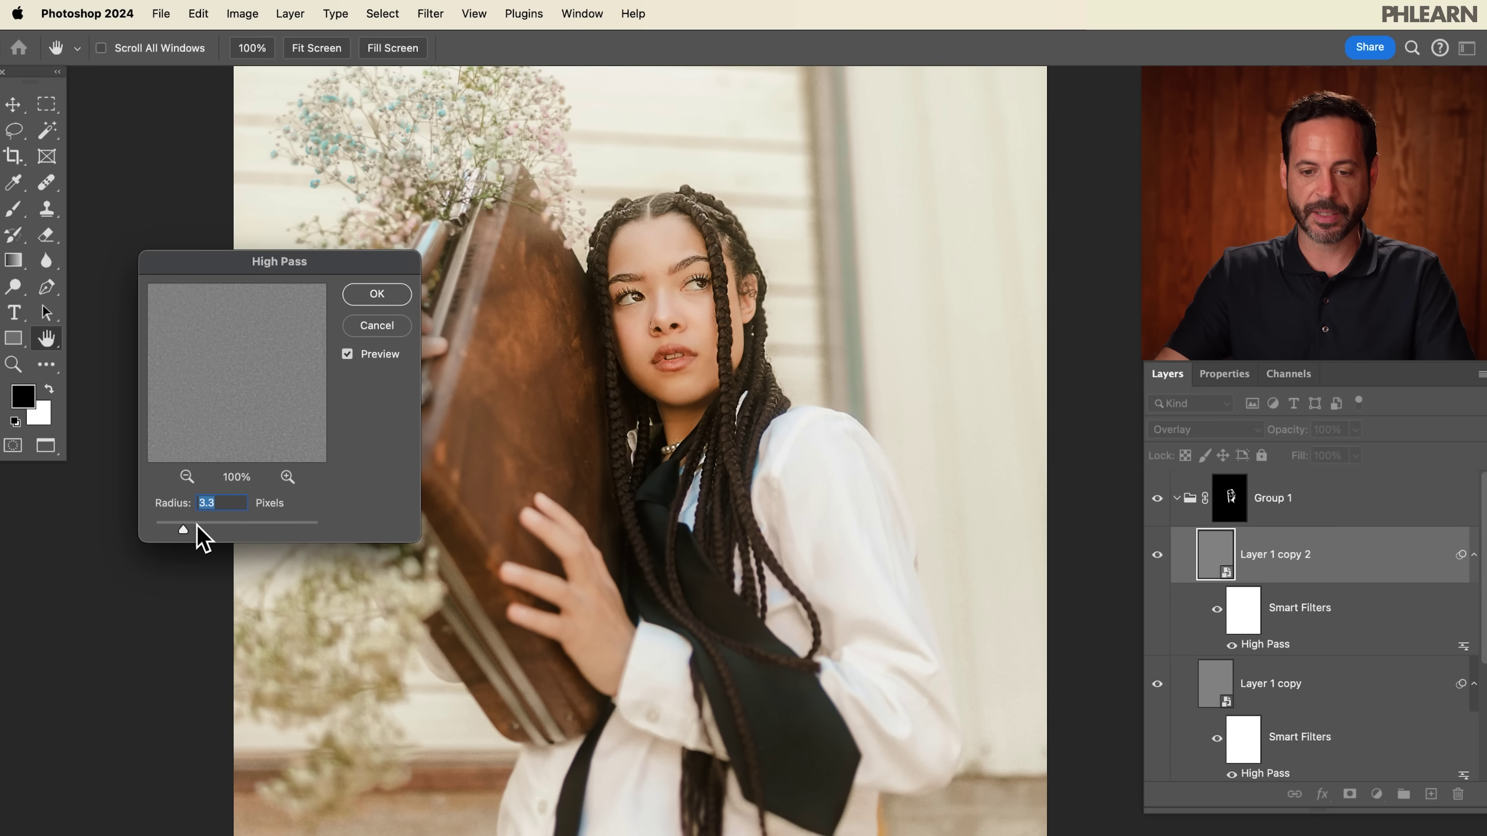
mouse_move(231, 523)
left_mouse_down()
mouse_move(265, 524)
mouse_move(189, 523)
mouse_move(229, 525)
left_mouse_up()
left_click(389, 291)
key("b")
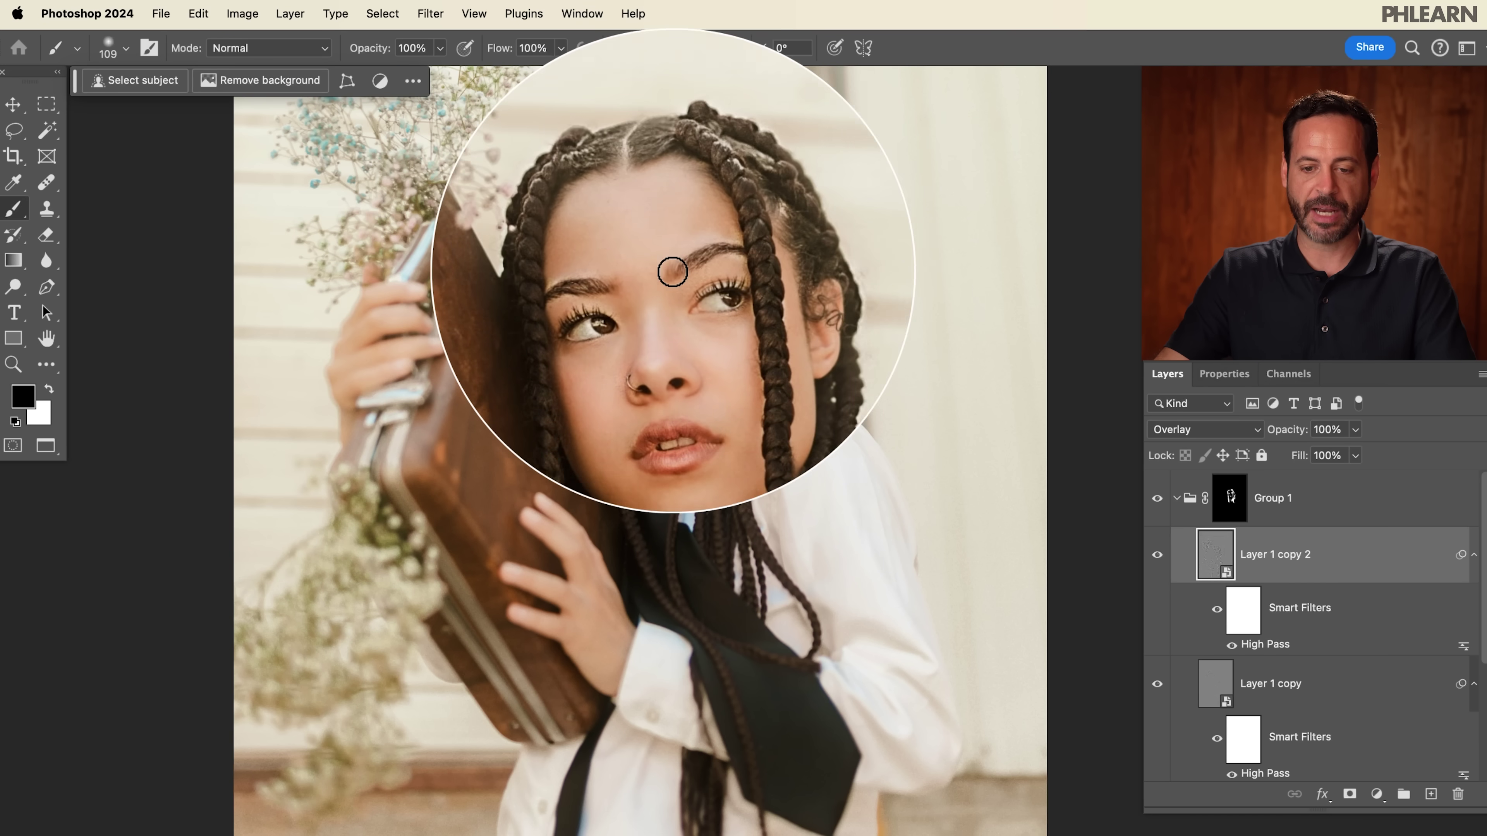
Toggle the sharpening group on and off to compare the portrait before and after.
left_click(1158, 500)
left_click(1157, 499)
left_click(1158, 499)
left_click(1157, 499)
left_click(1157, 499)
left_click(1157, 499)
scroll(744, 378, "up", 3)
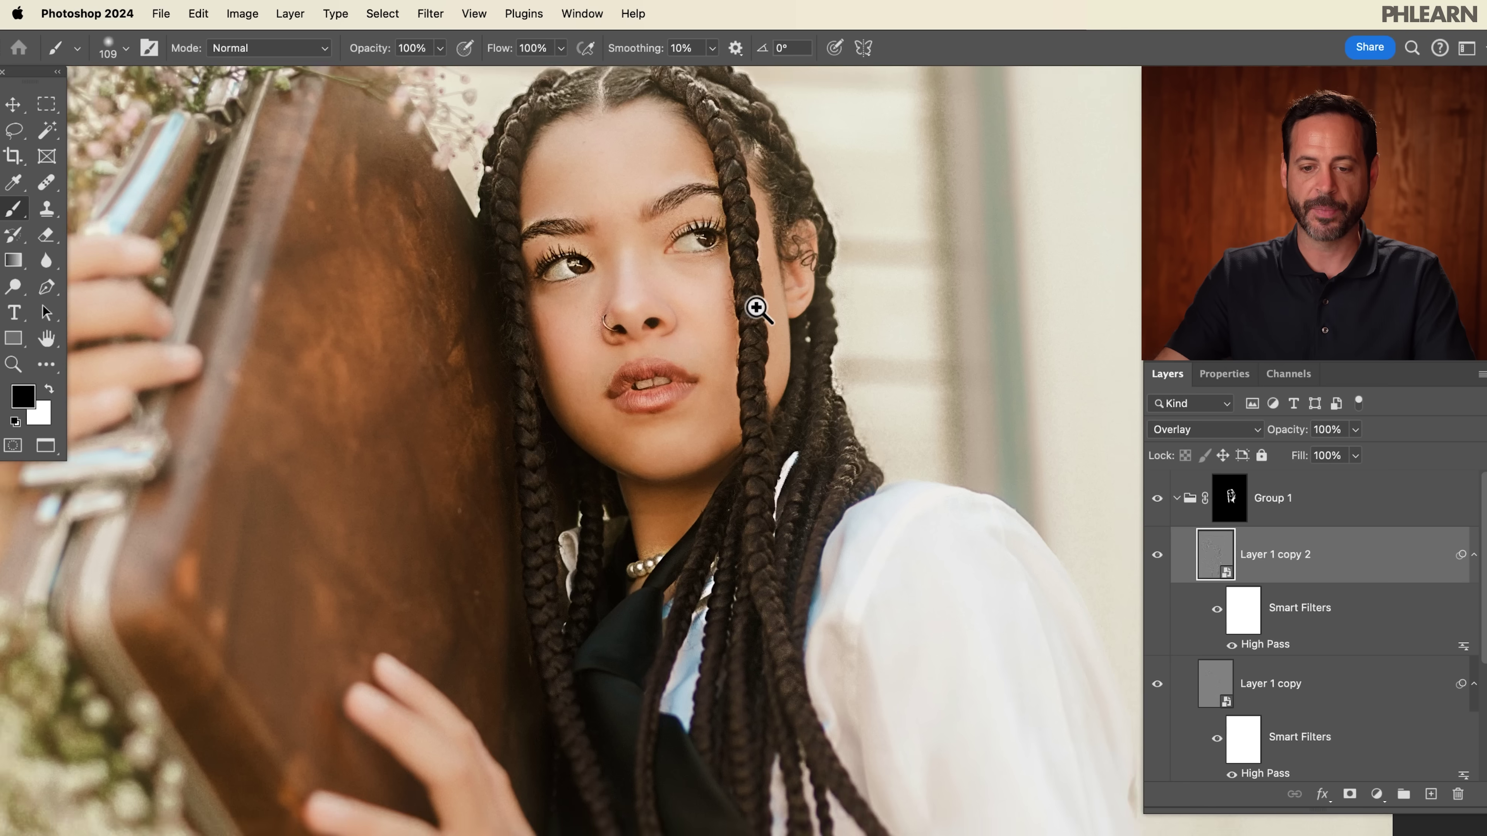
Toggle Group 1 on and off to compare the close-up with and without sharpening.
left_click(1157, 499)
left_click(1157, 499)
left_click(1157, 499)
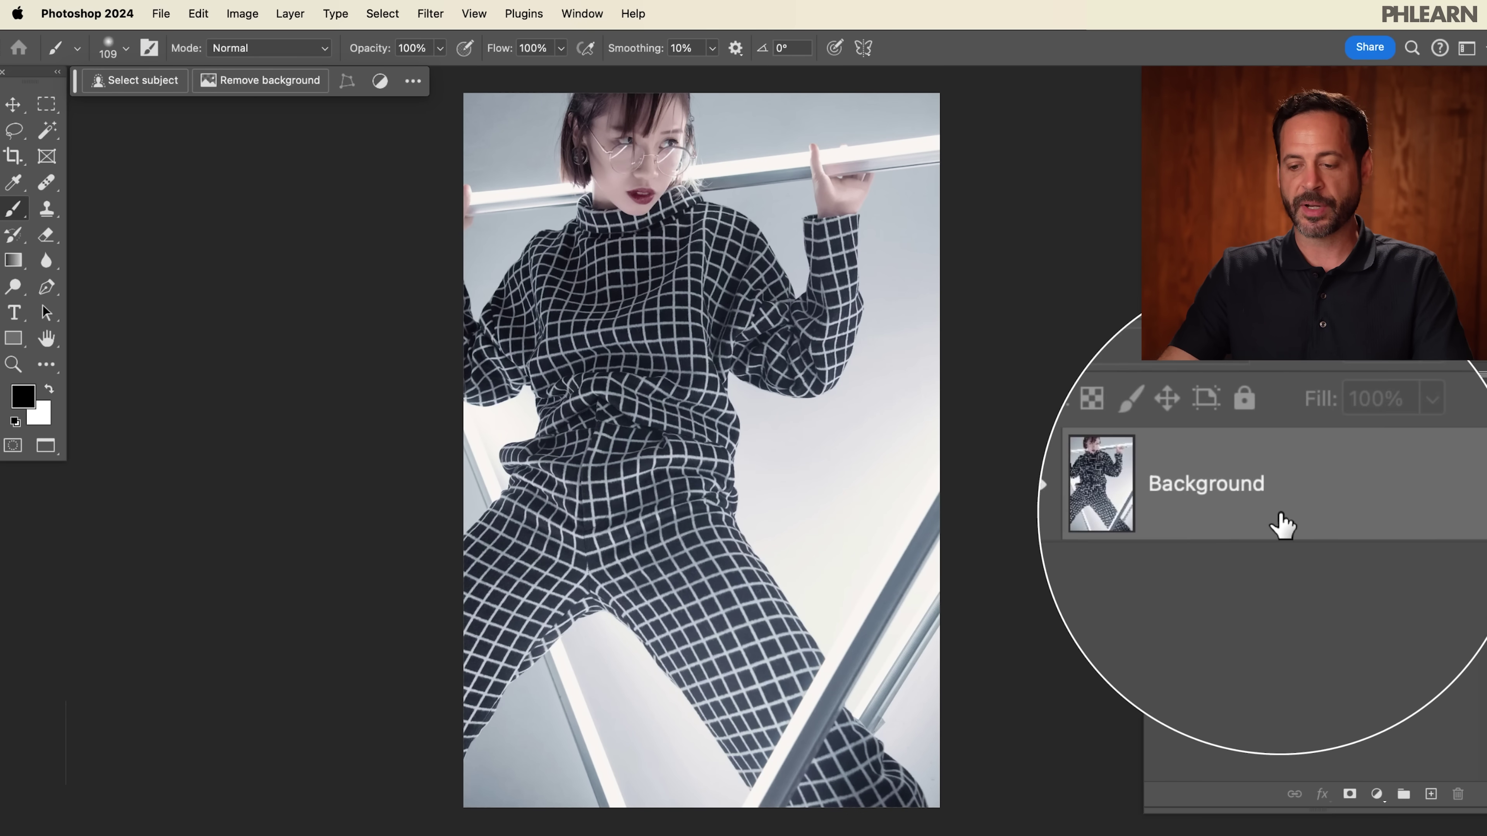
Duplicate the Background as Layer 1 and desaturate it.
key("ctrl+j")
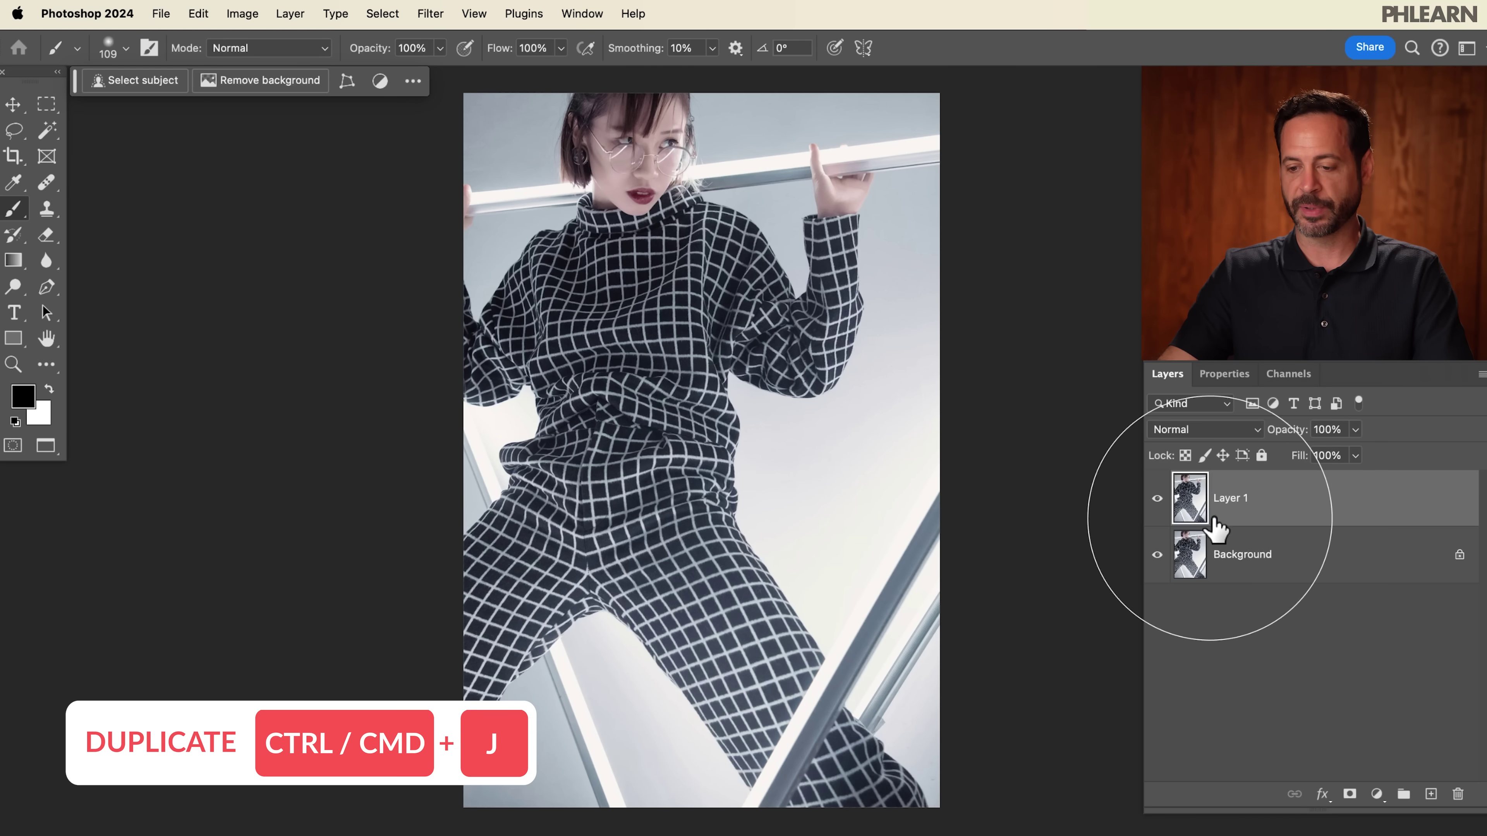
left_click(242, 12)
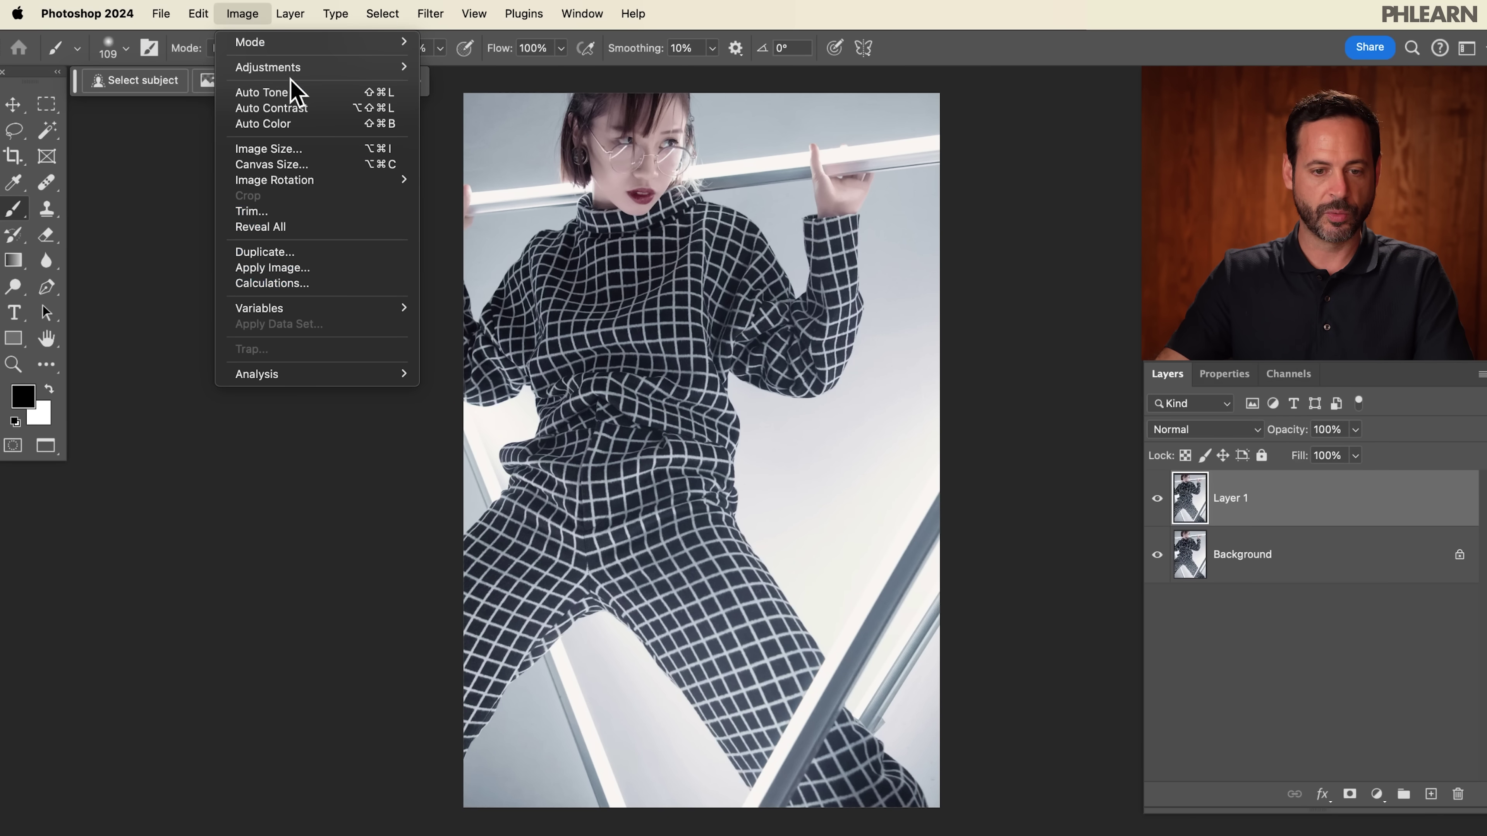
mouse_move(296, 67)
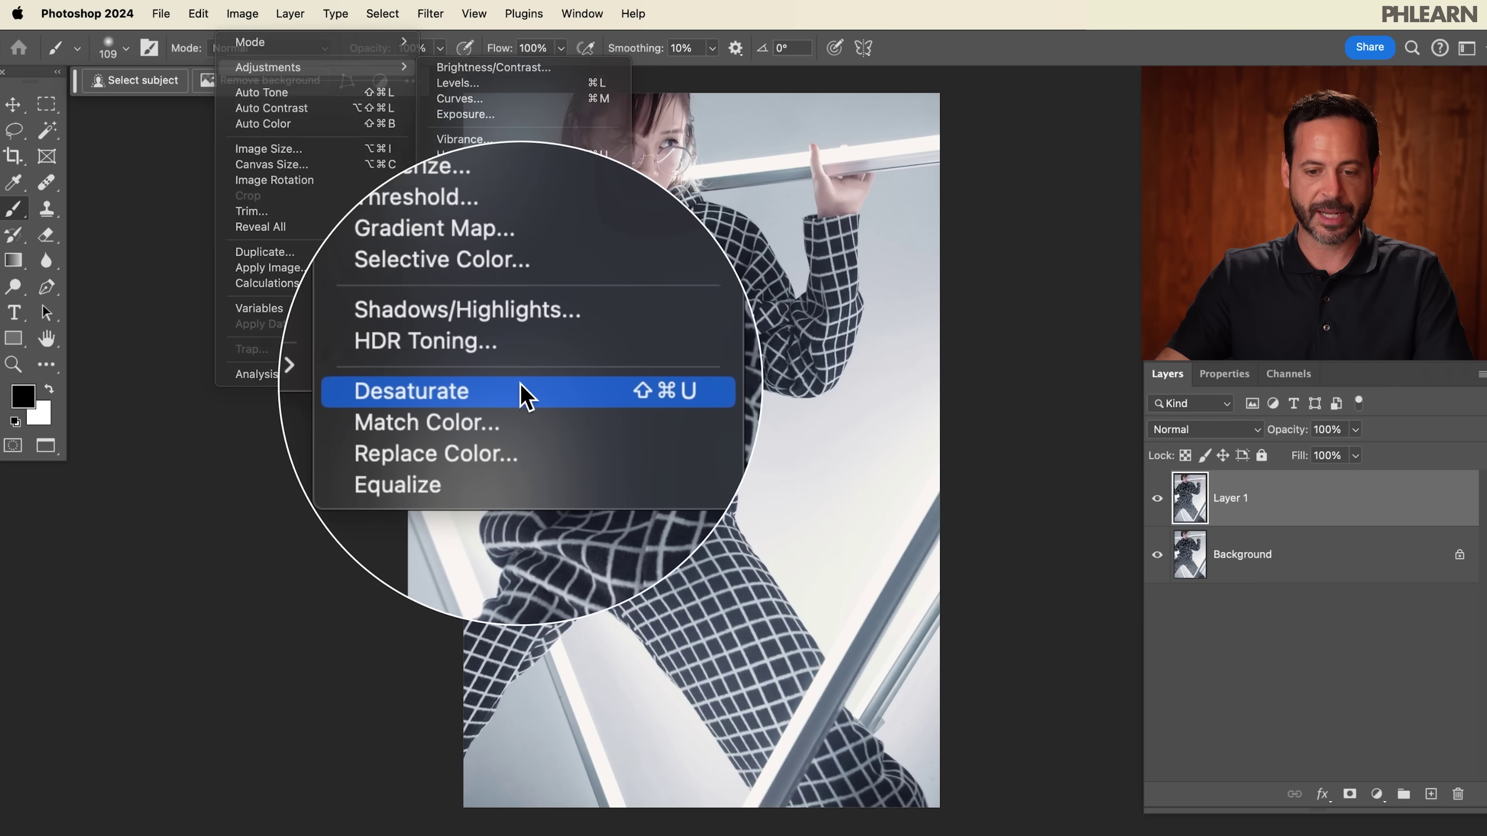
left_click(521, 384)
Convert Layer 1 to a smart object and set its blend mode to Overlay.
left_click(290, 14)
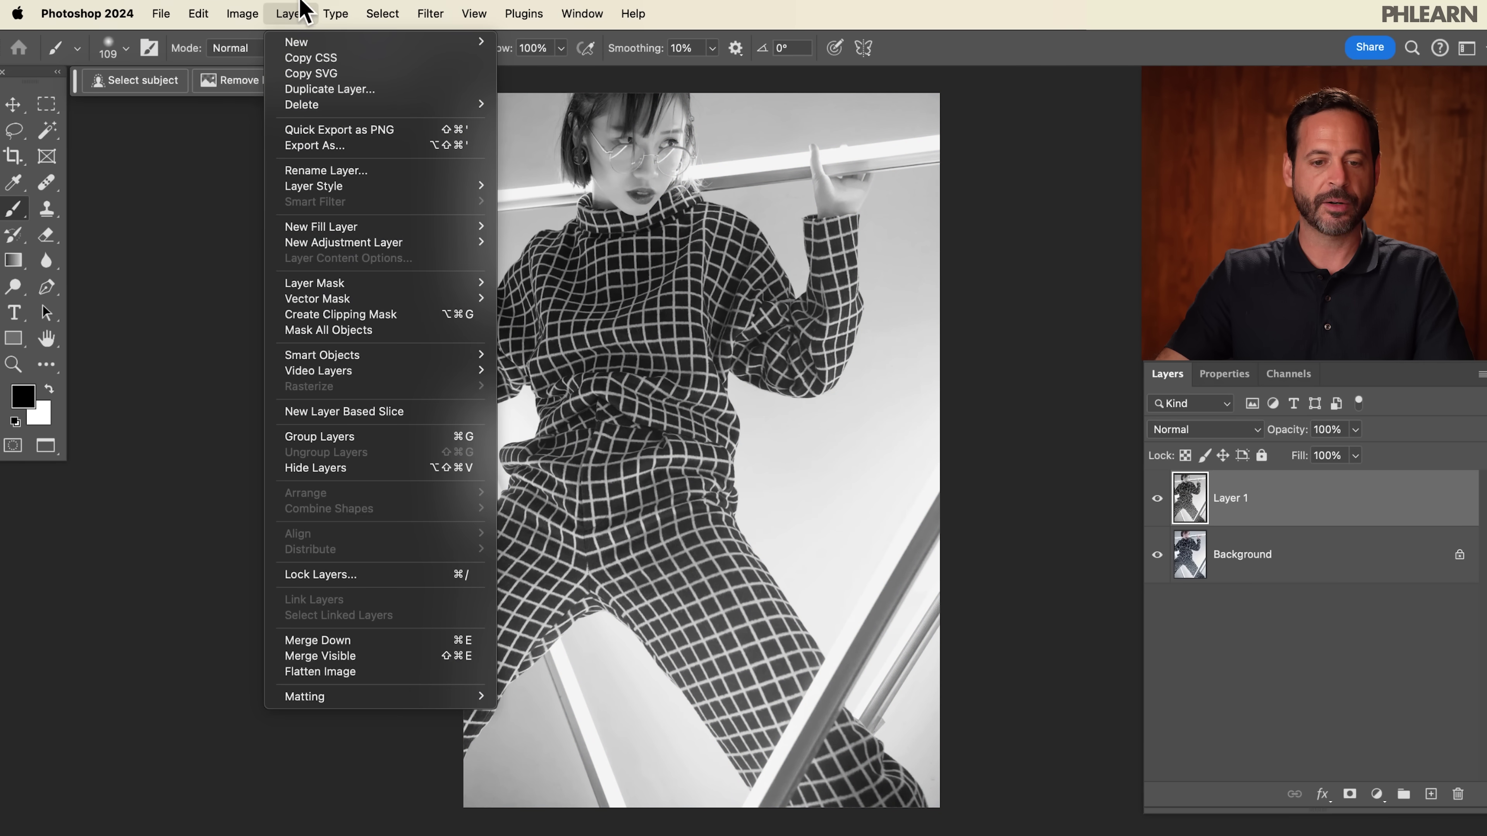
mouse_move(358, 363)
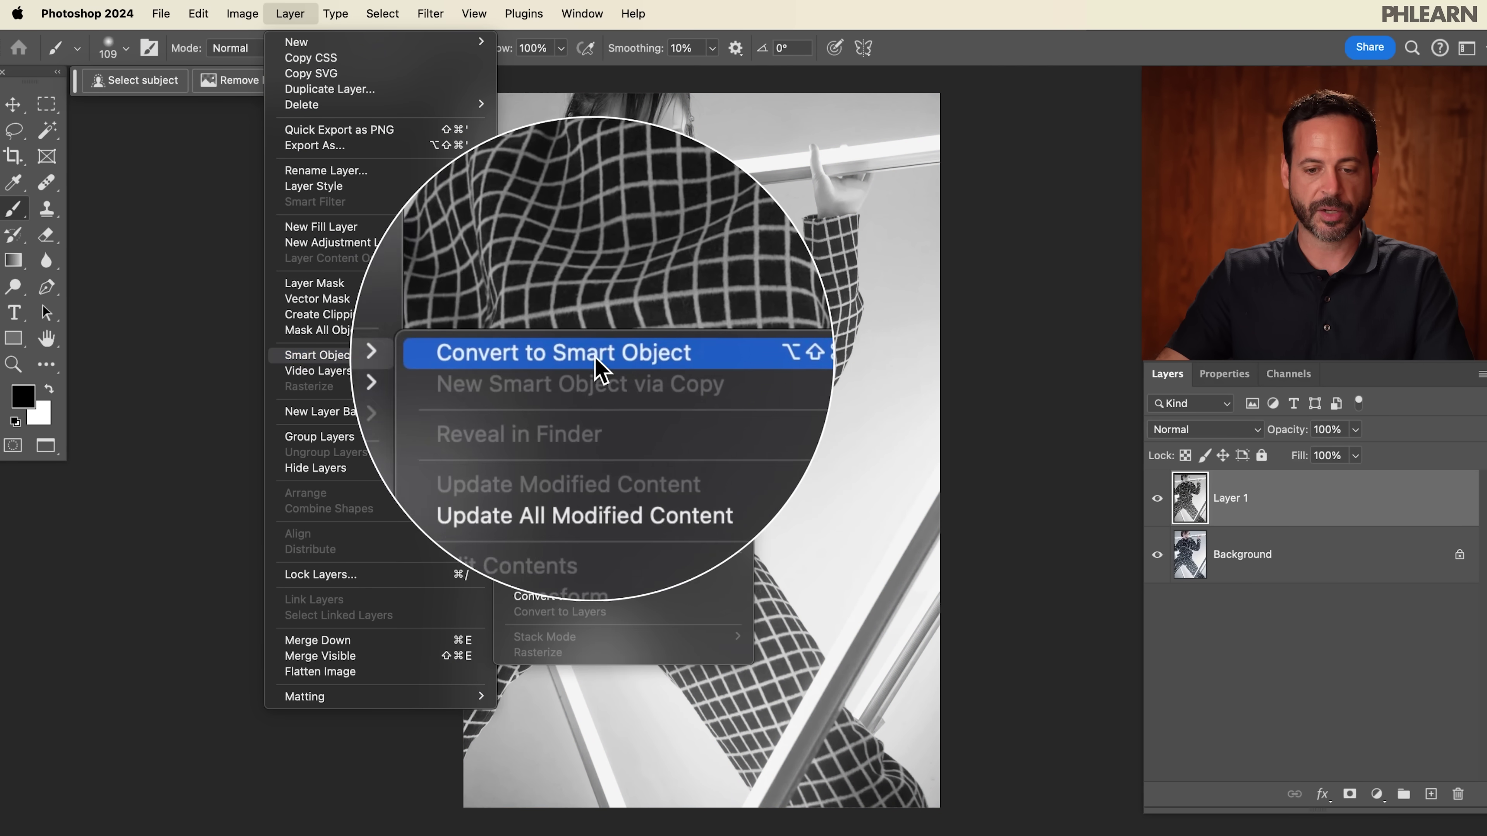
left_click(621, 367)
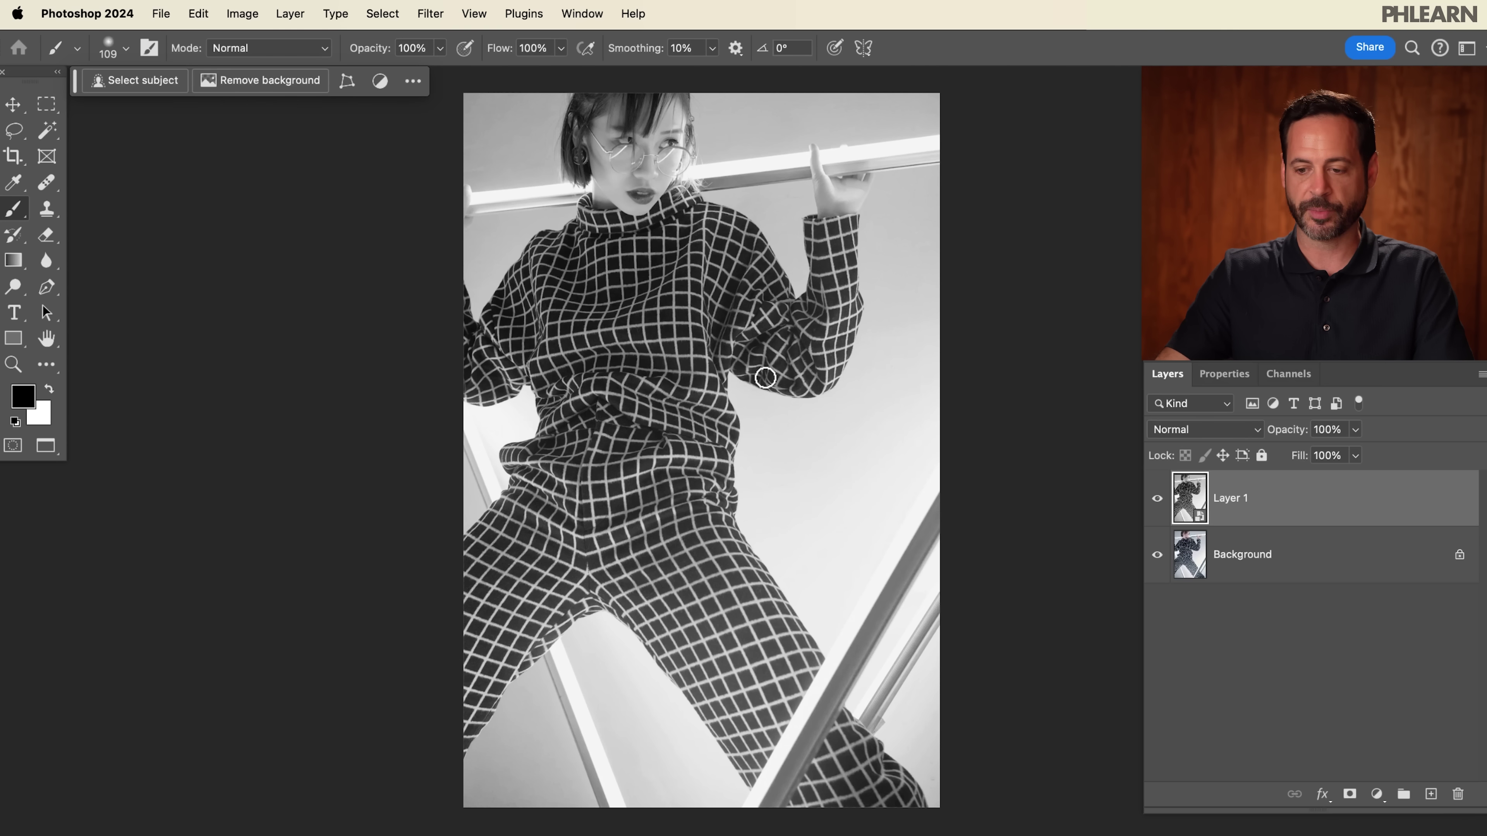
left_click(1204, 429)
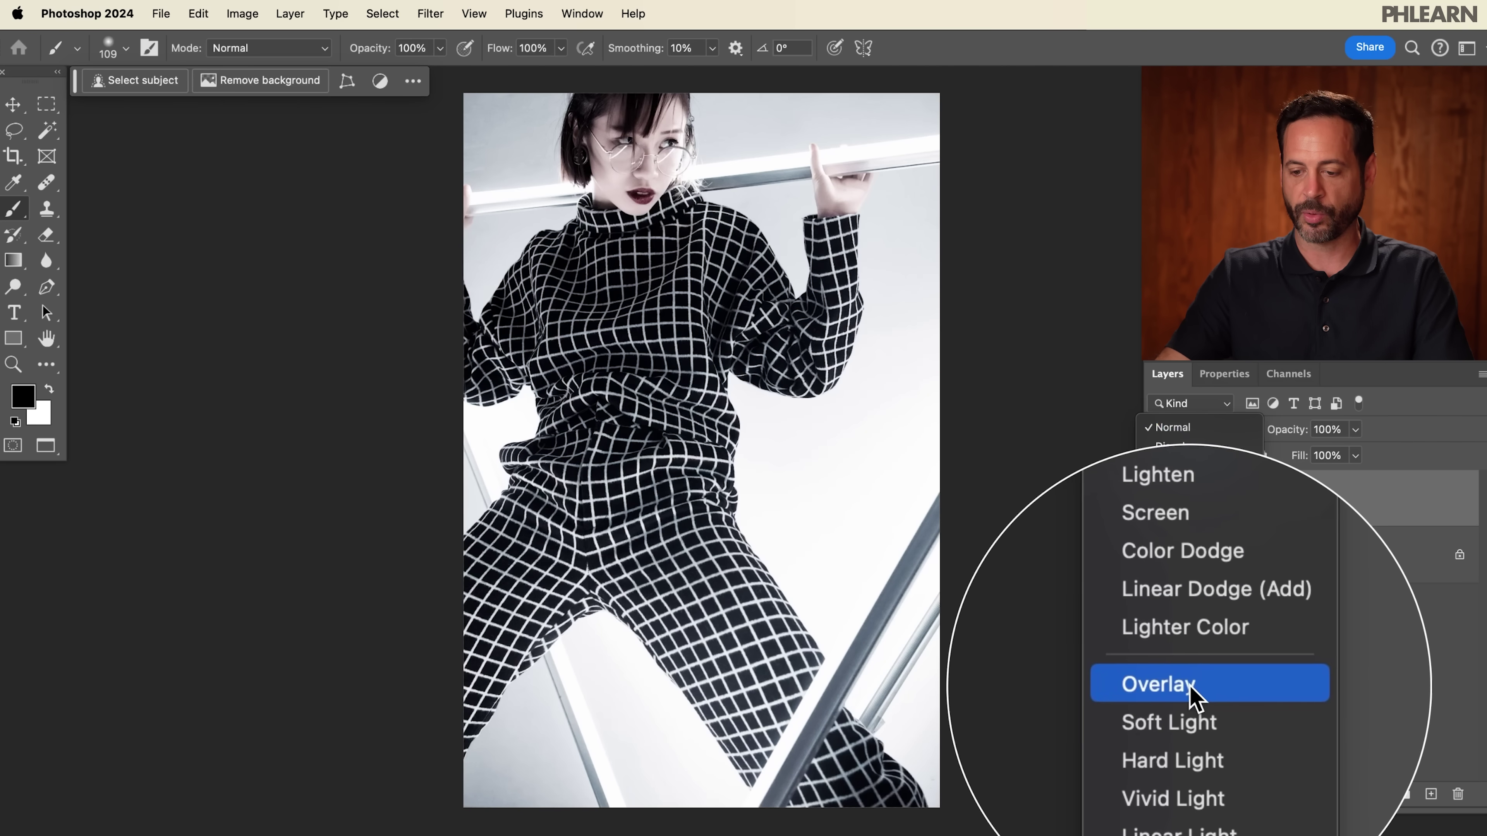
left_click(1203, 686)
left_click(431, 14)
Apply a 13.4-pixel High Pass filter to Layer 1, then duplicate it as Layer 1 copy.
mouse_move(472, 379)
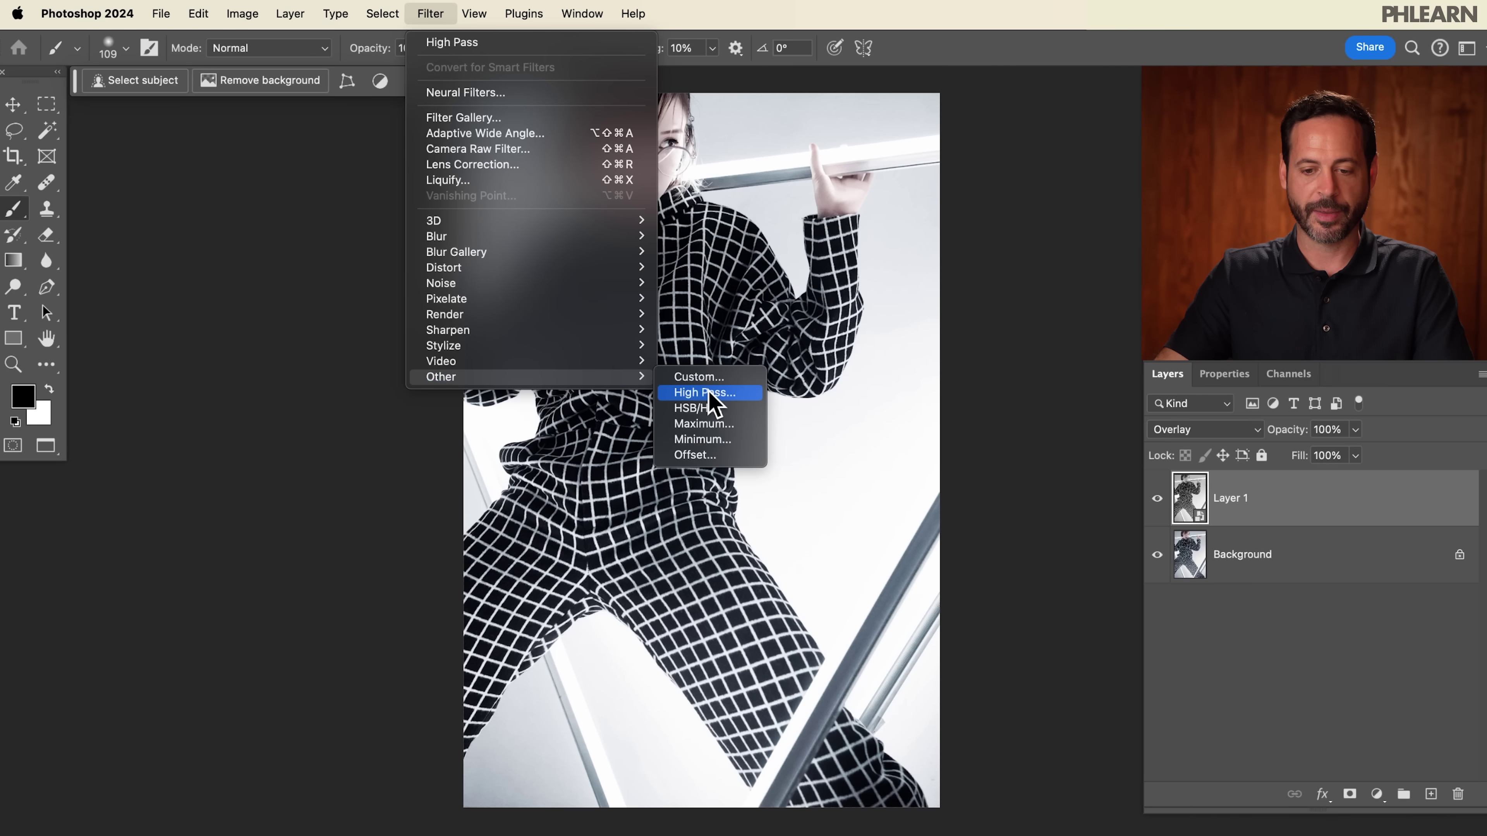
left_click(727, 391)
mouse_move(226, 529)
left_mouse_down()
mouse_move(175, 509)
mouse_move(173, 538)
mouse_move(246, 526)
left_mouse_up()
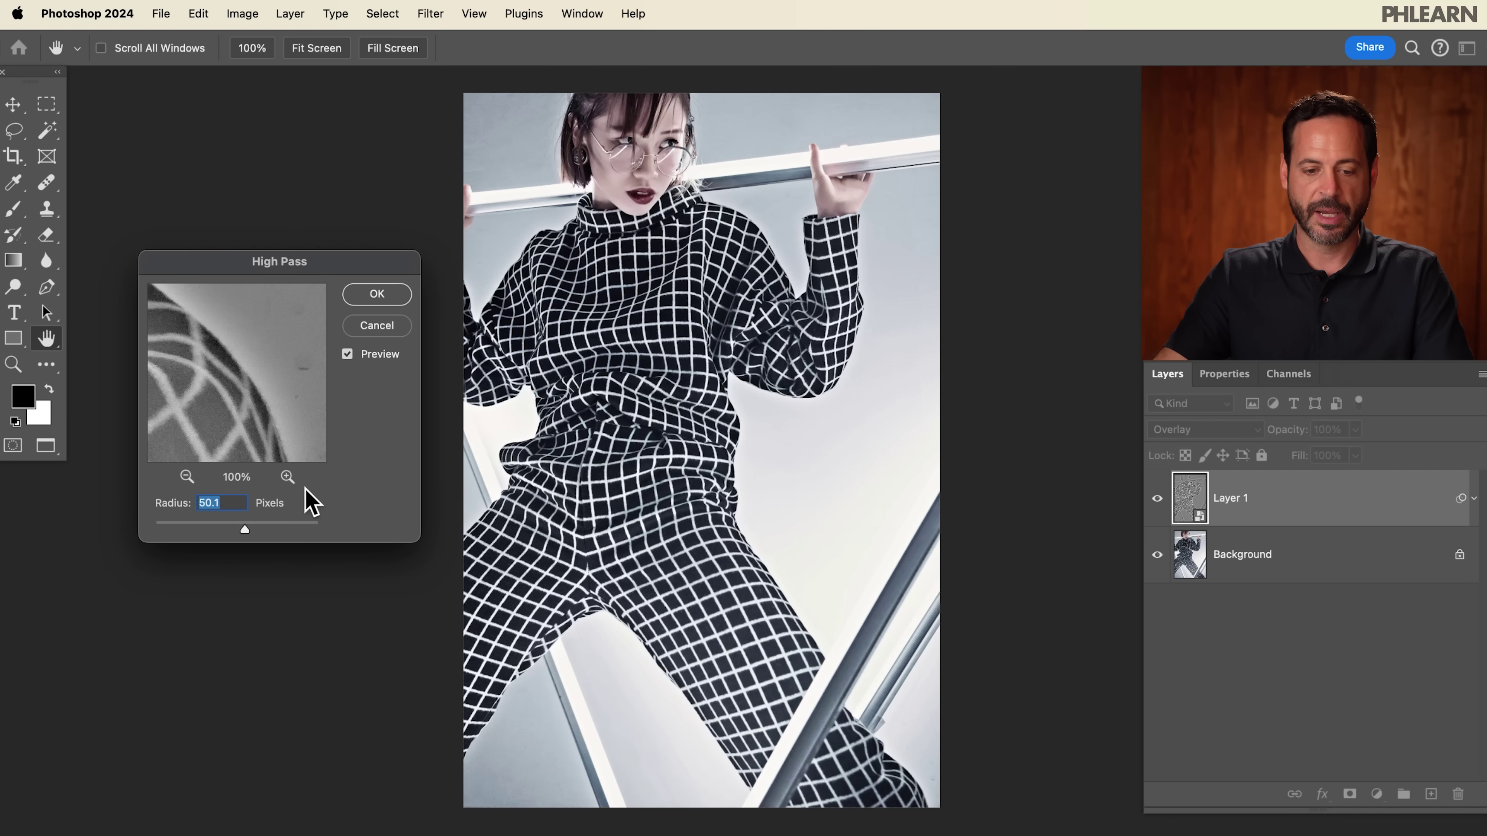
mouse_move(245, 527)
left_mouse_down()
mouse_move(199, 518)
mouse_move(220, 523)
left_mouse_up()
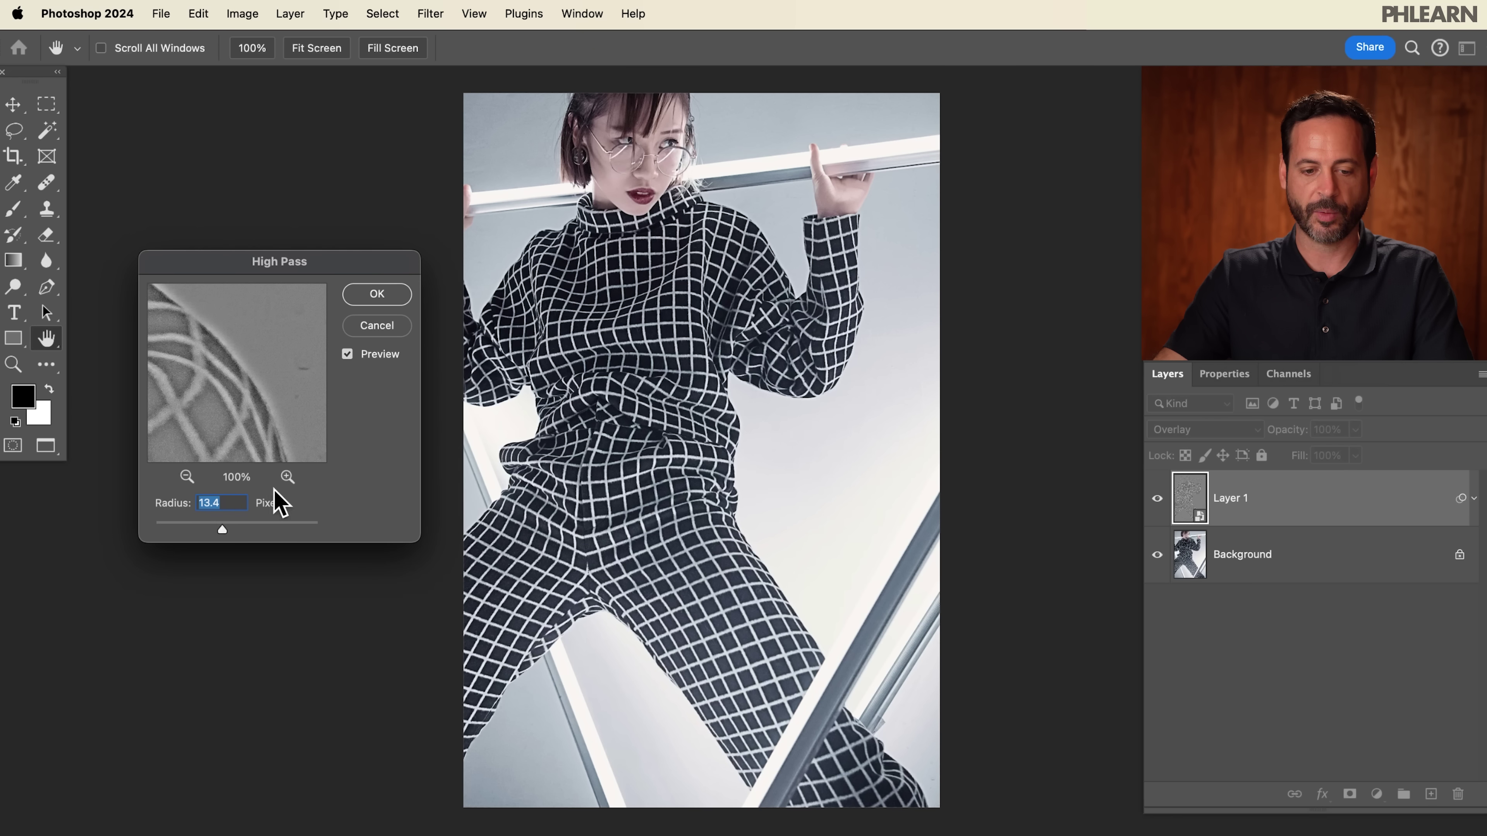
left_click(387, 299)
key("b")
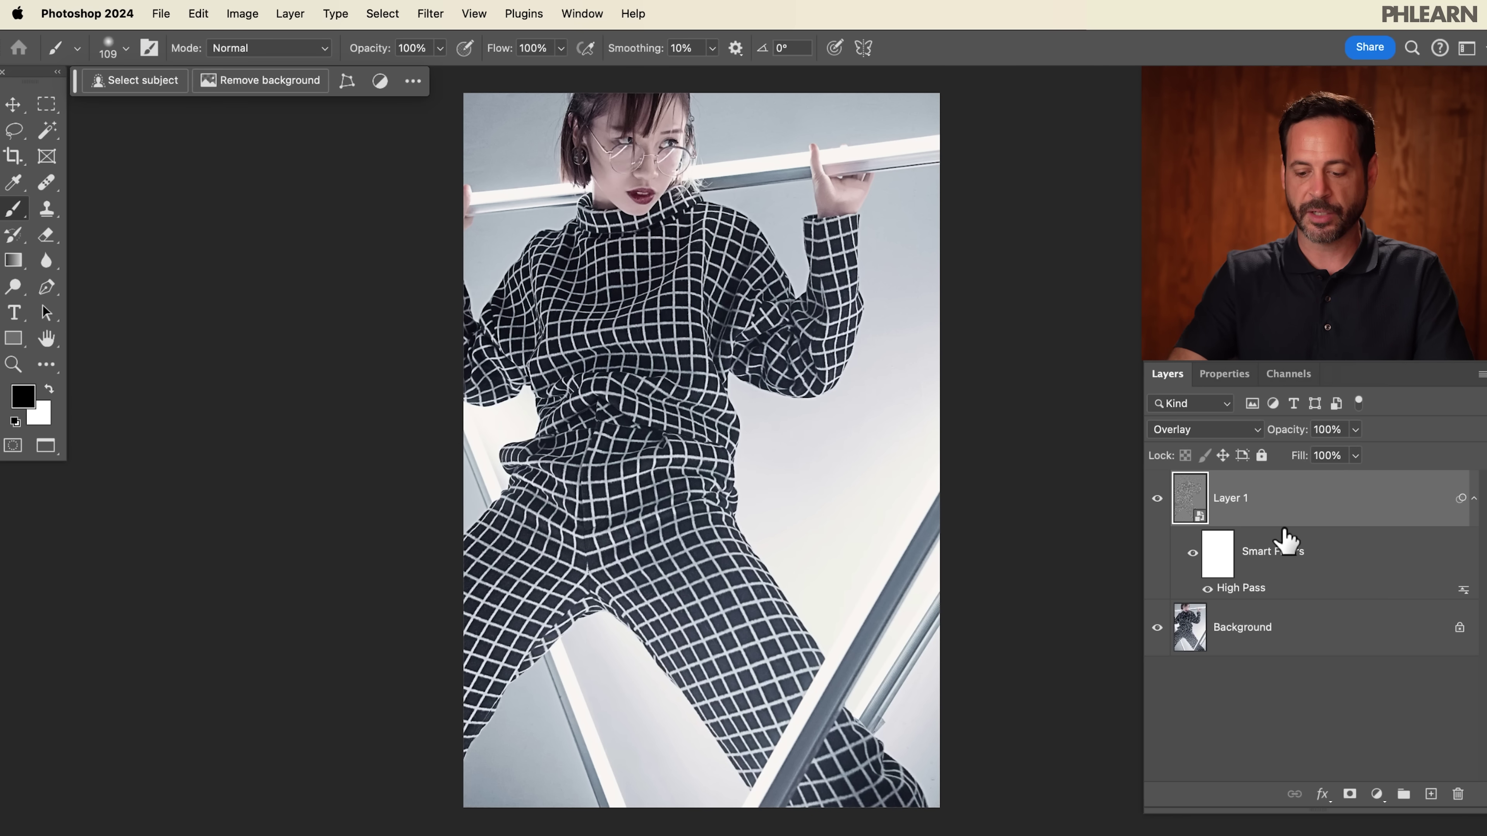
key("super+j")
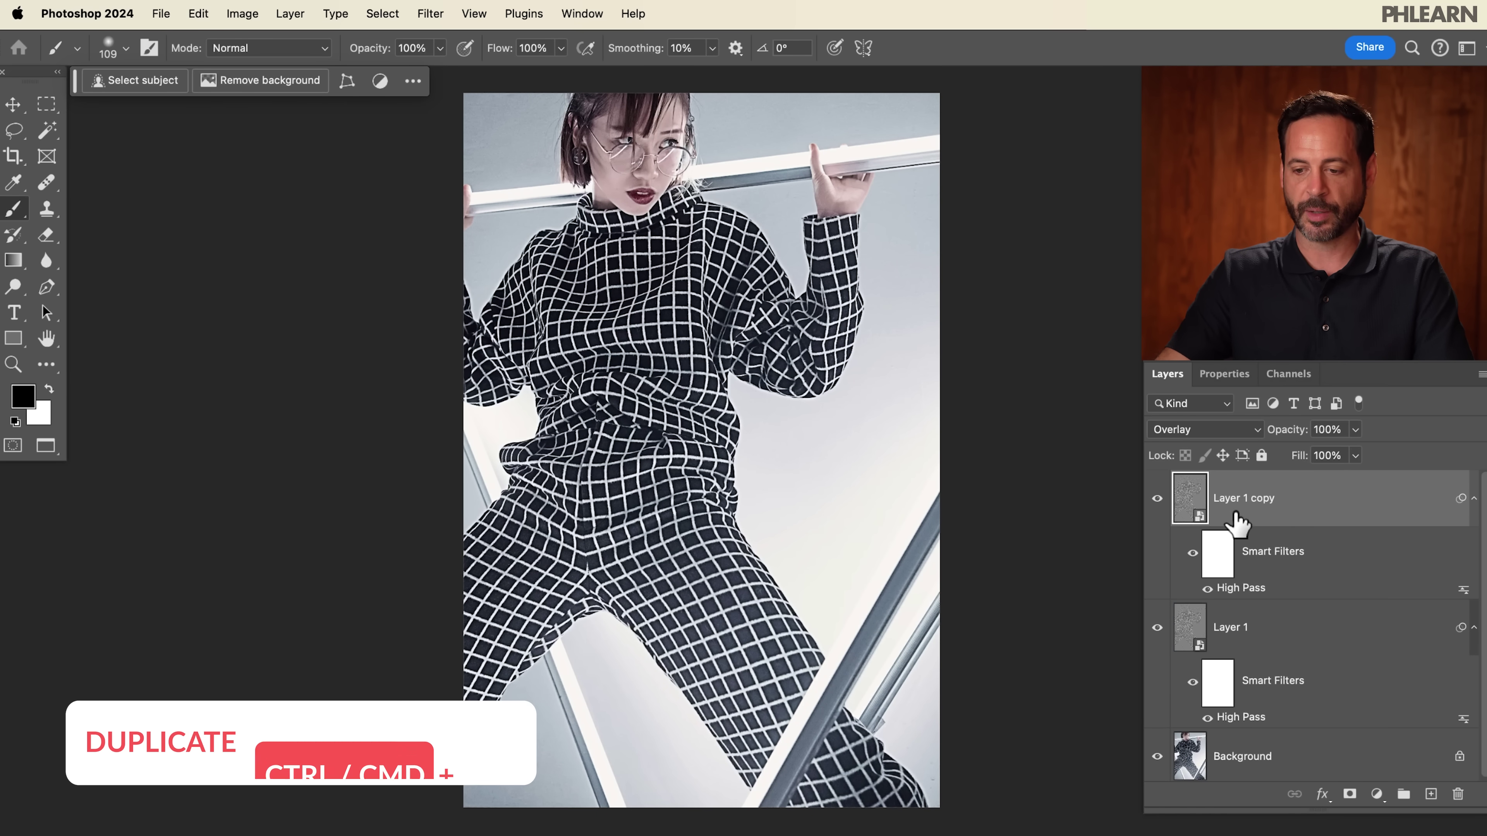
Change Layer 1 copy's High Pass radius to 6.8 pixels and compare its sharpening on and off.
double_click(1241, 587)
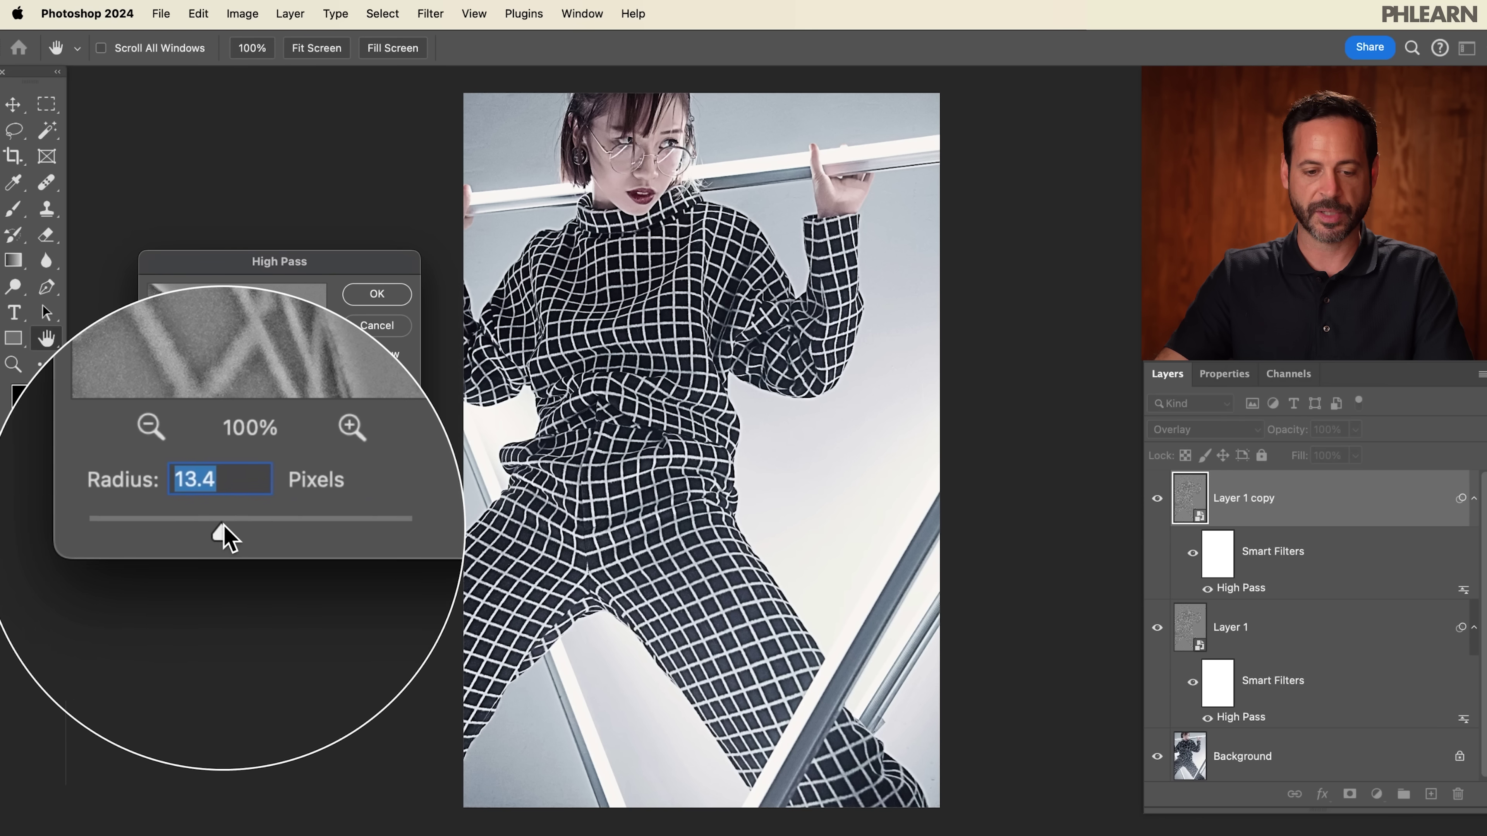
mouse_move(225, 534)
left_mouse_down()
mouse_move(242, 534)
mouse_move(176, 522)
mouse_move(249, 525)
mouse_move(205, 527)
left_mouse_up()
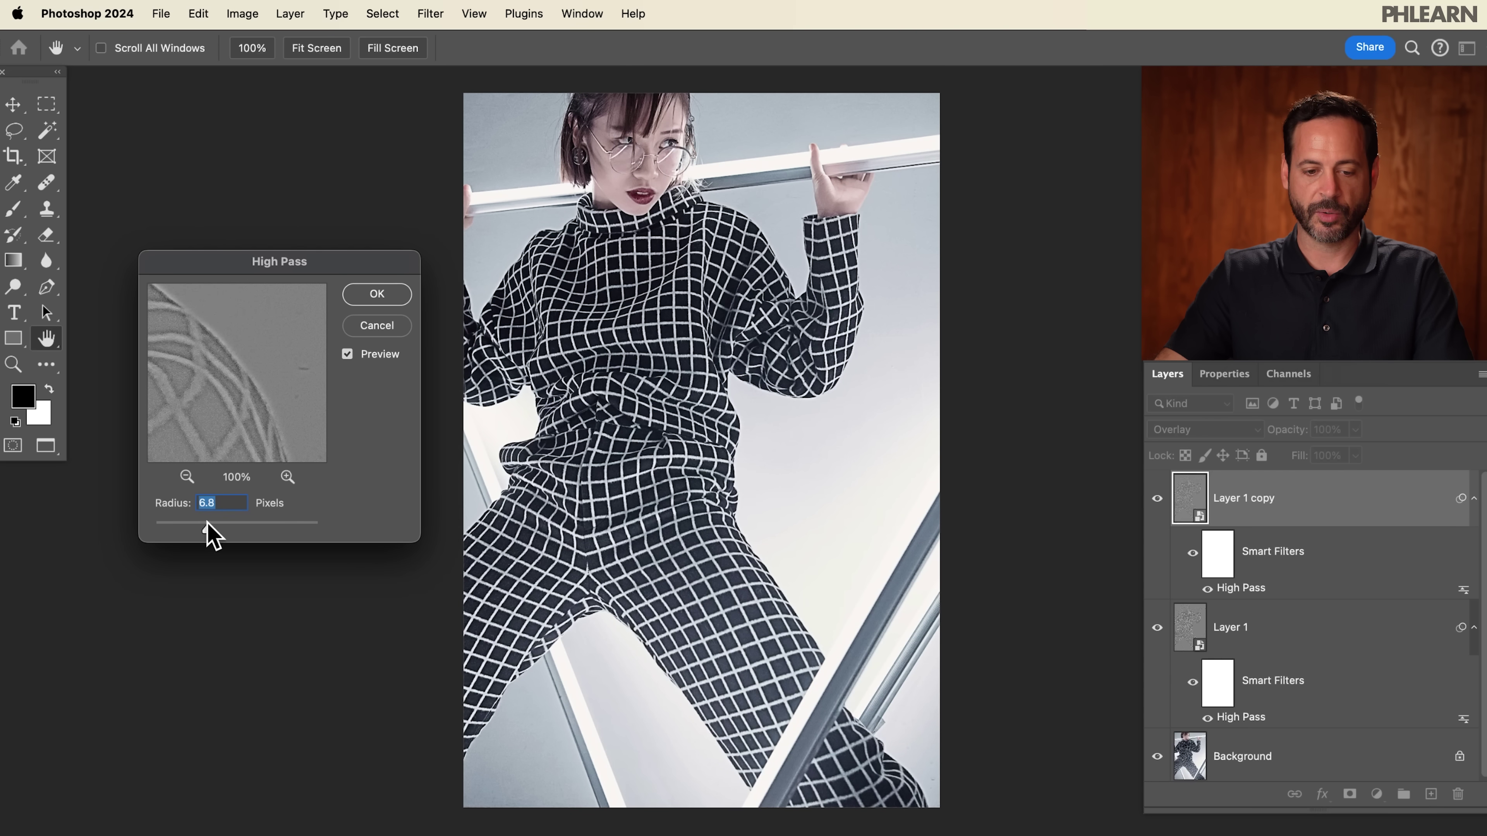
left_click(376, 294)
key("b")
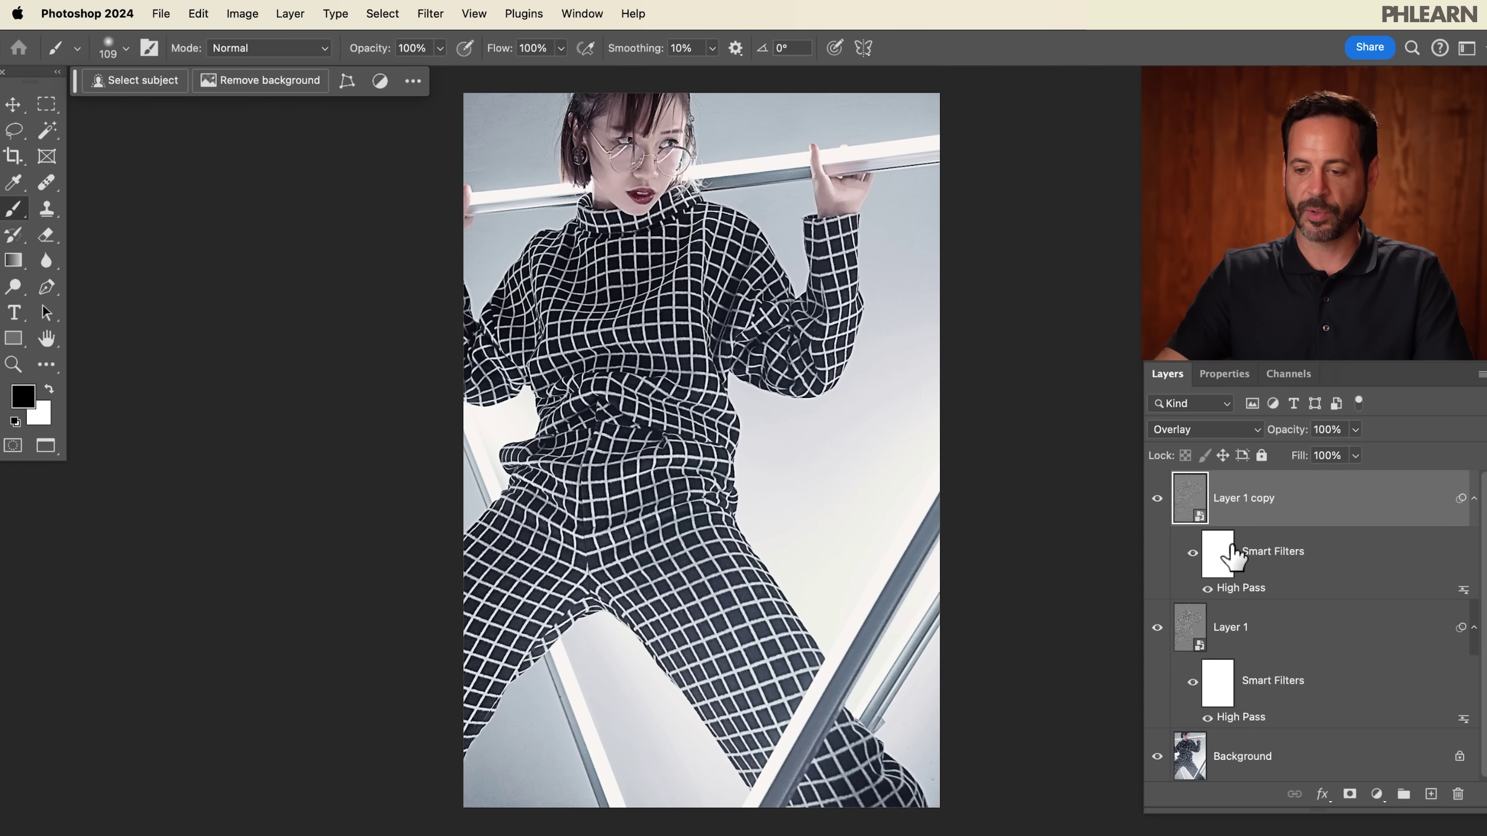
left_click(1159, 498)
left_click(1156, 498)
left_click(1158, 498)
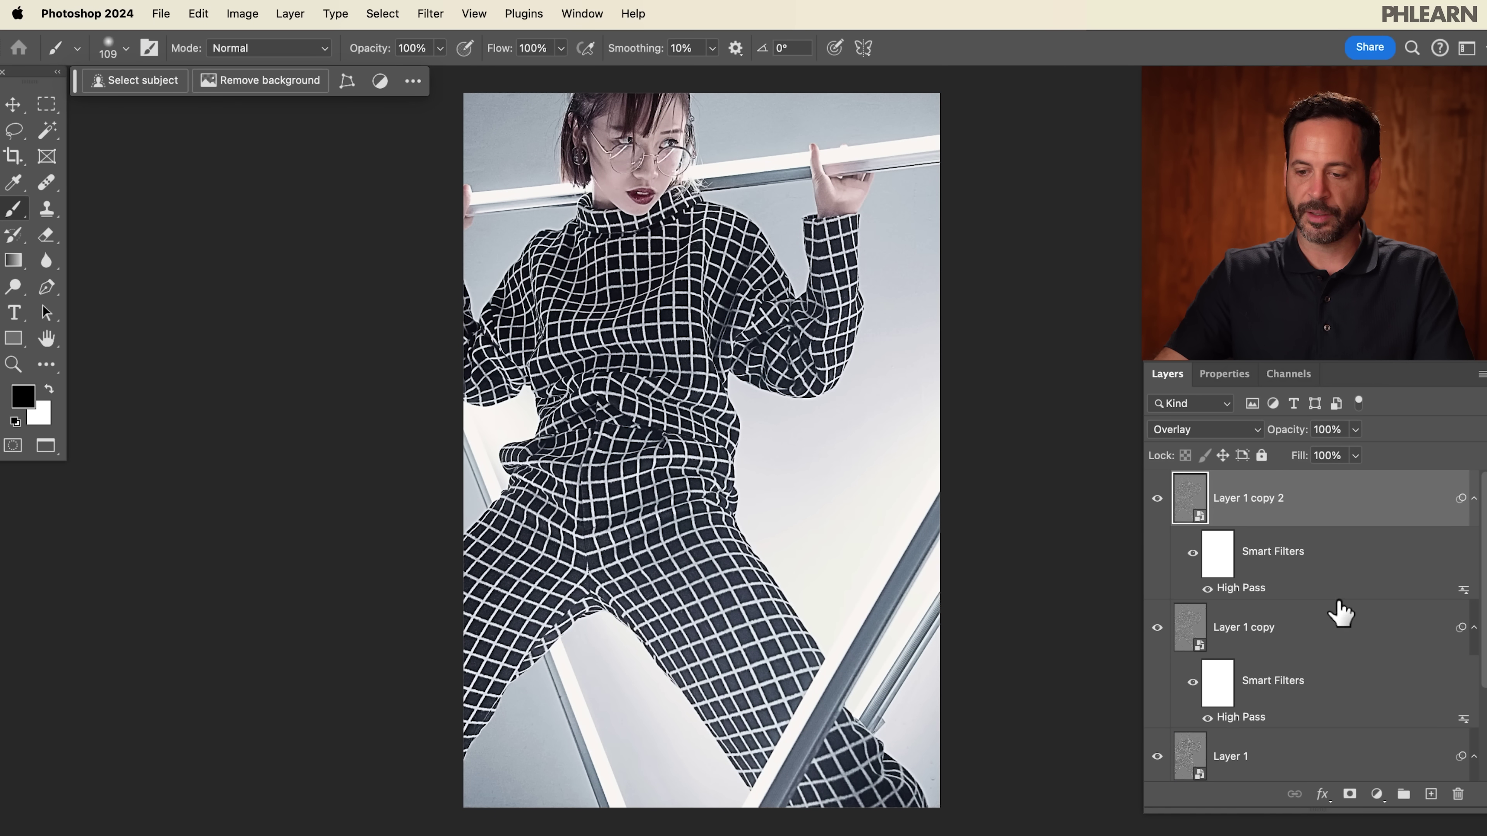
Set Layer 1 copy 2's High Pass radius to 40.2 pixels.
double_click(1247, 600)
left_click_drag(216, 524, 238, 523)
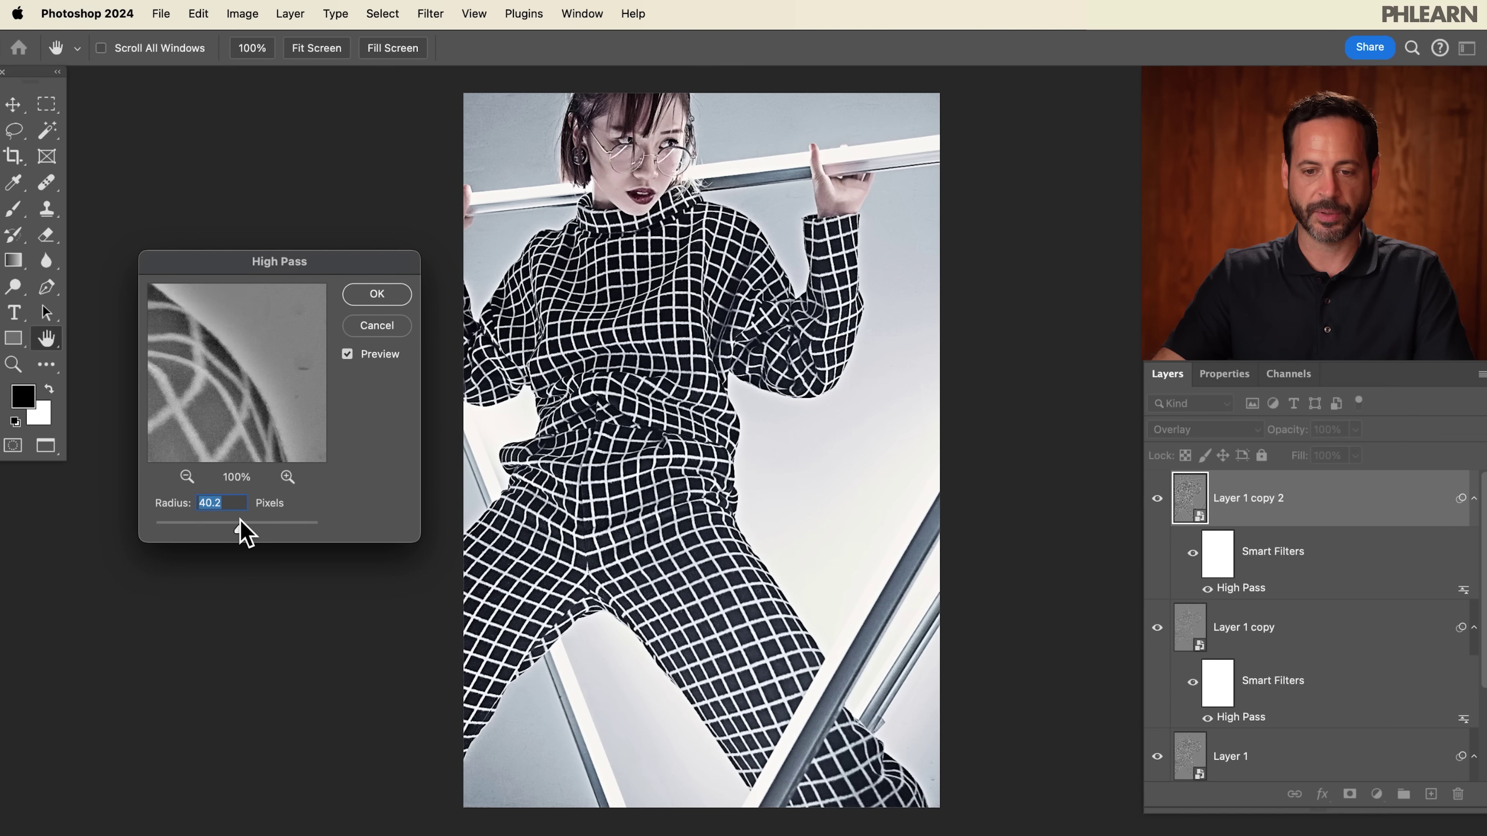
left_click(372, 295)
key("b")
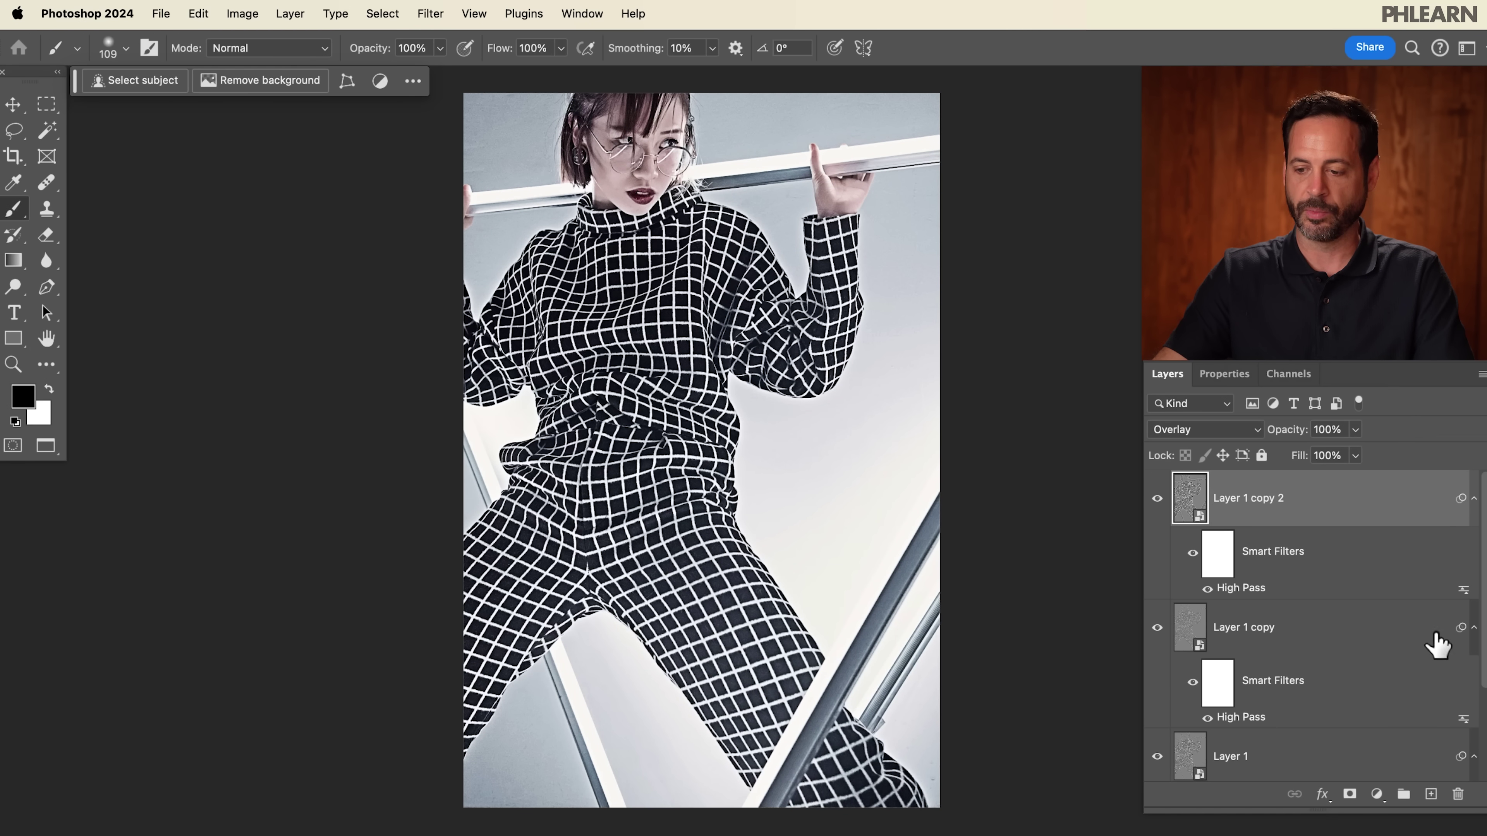
scroll(1476, 632, "down", 3)
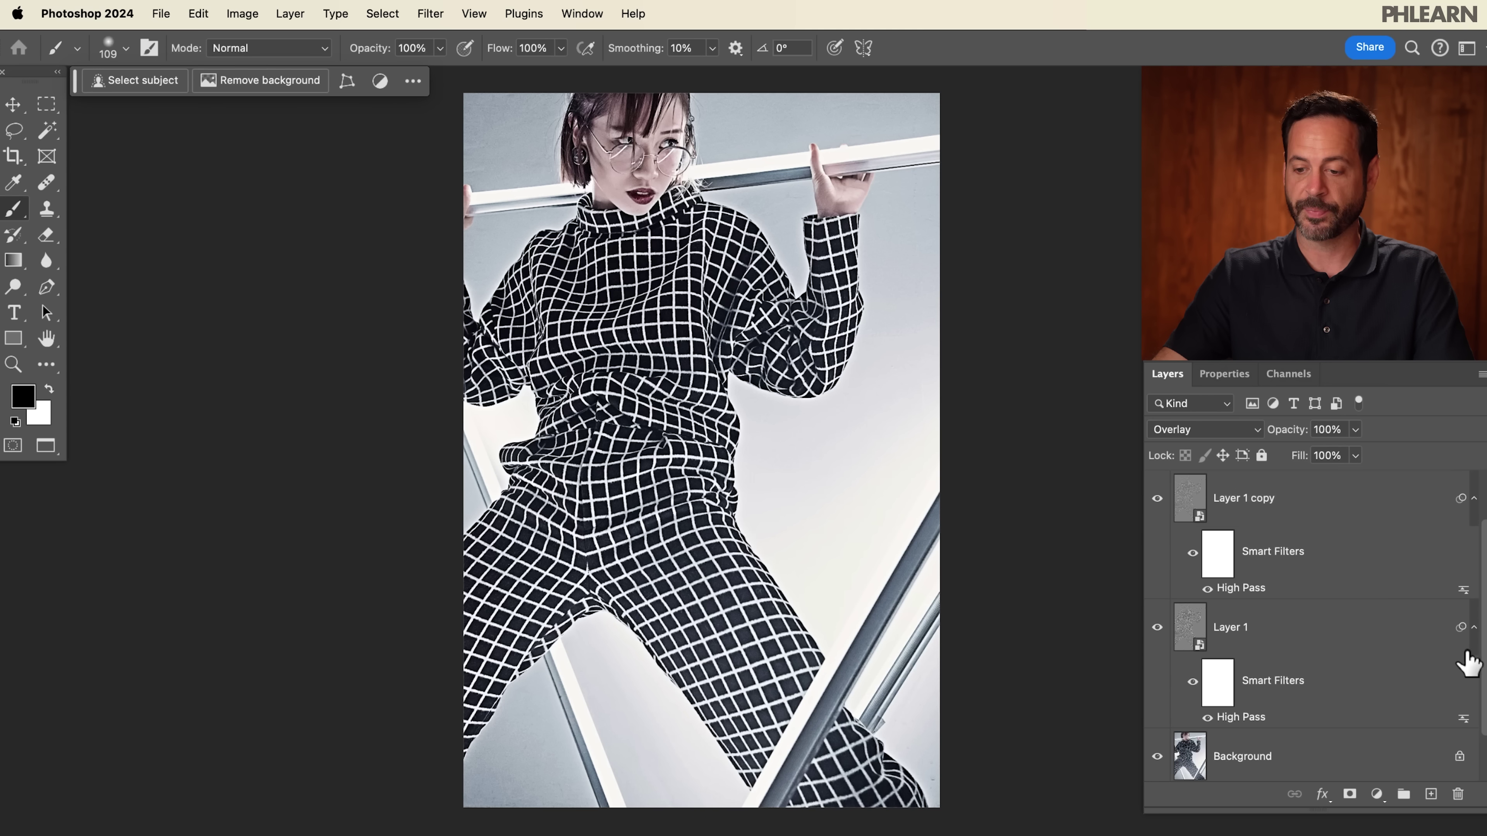
Group the three High Pass layers into Group 1 and toggle it to compare before and after.
left_click(1314, 642, "shift")
key("super+g")
left_click(1157, 481)
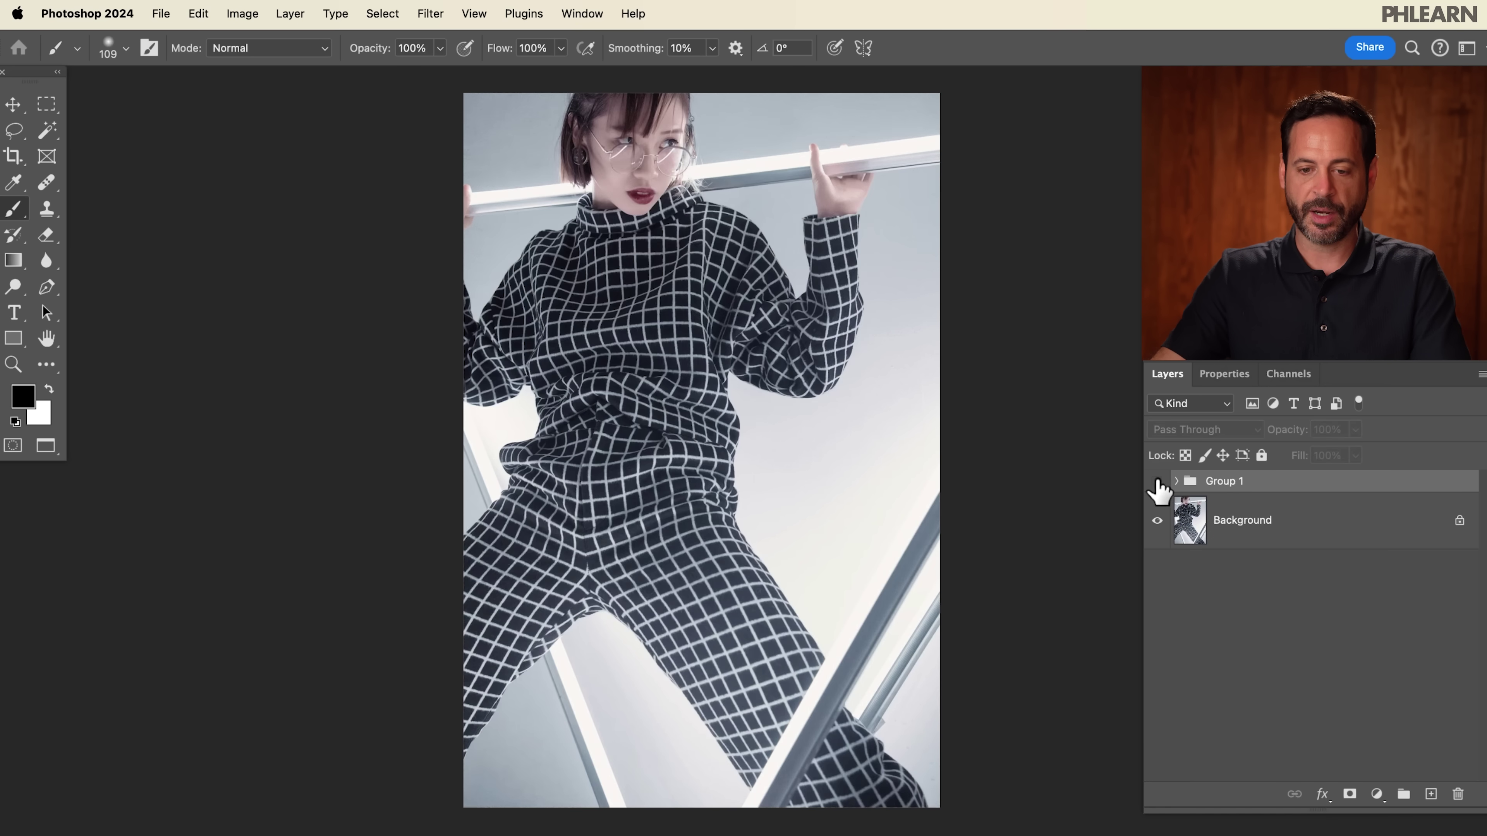
left_click(1156, 481)
left_click(1157, 481)
left_click(1157, 482)
left_click(1157, 481)
left_click(1157, 482)
left_click(1157, 481)
left_click(1157, 481)
left_click(1157, 482)
left_click(1157, 482)
left_click(1157, 481)
left_click(1156, 481)
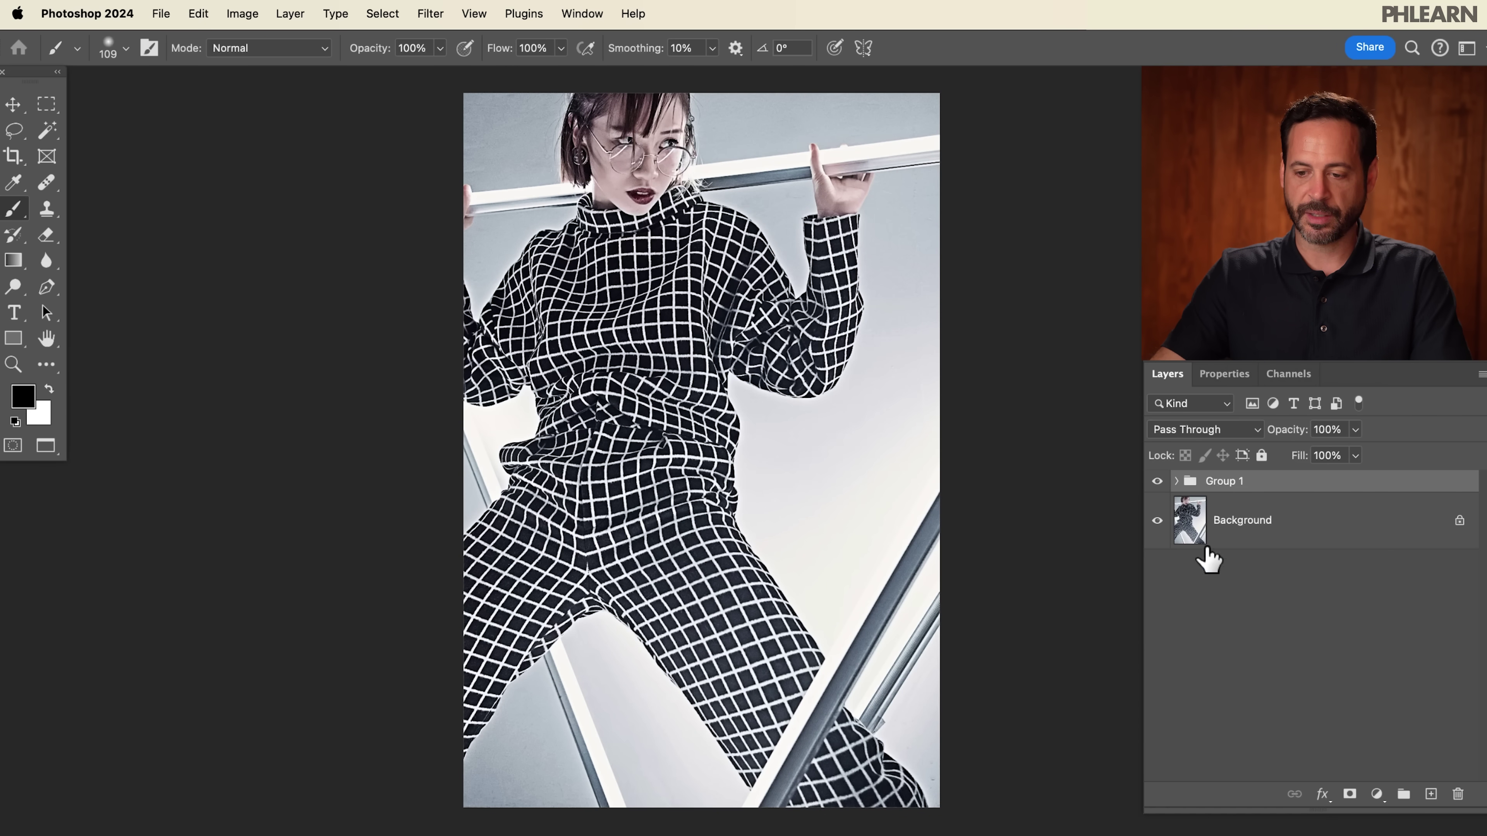
Expand Group 1, toggle Layer 1 copy 2 to judge its effect, and select it.
left_click(1176, 481)
left_click(1158, 522)
left_click(1158, 521)
left_click(1158, 522)
left_click(1158, 521)
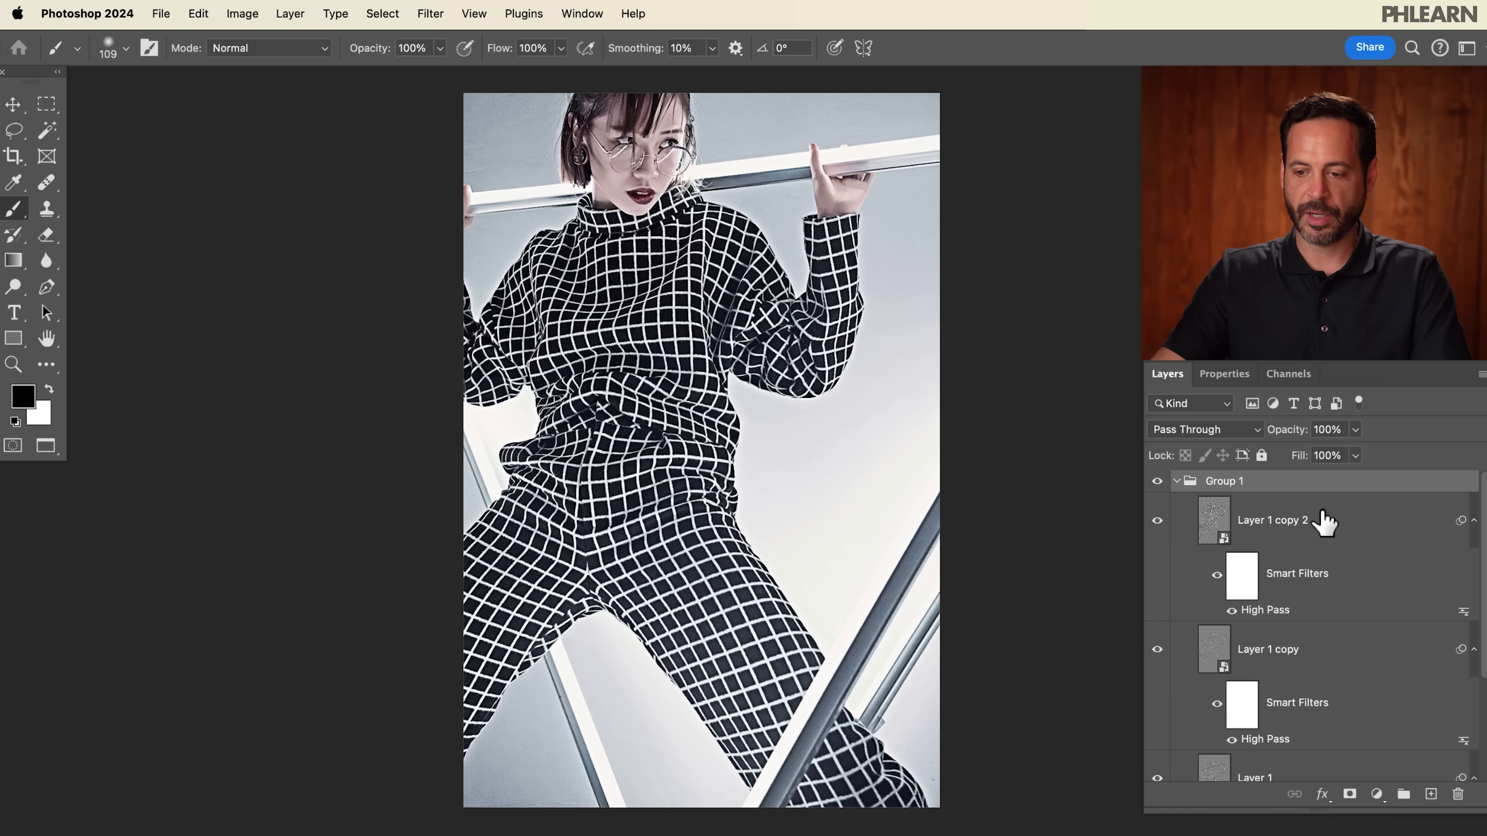
left_click(1325, 521)
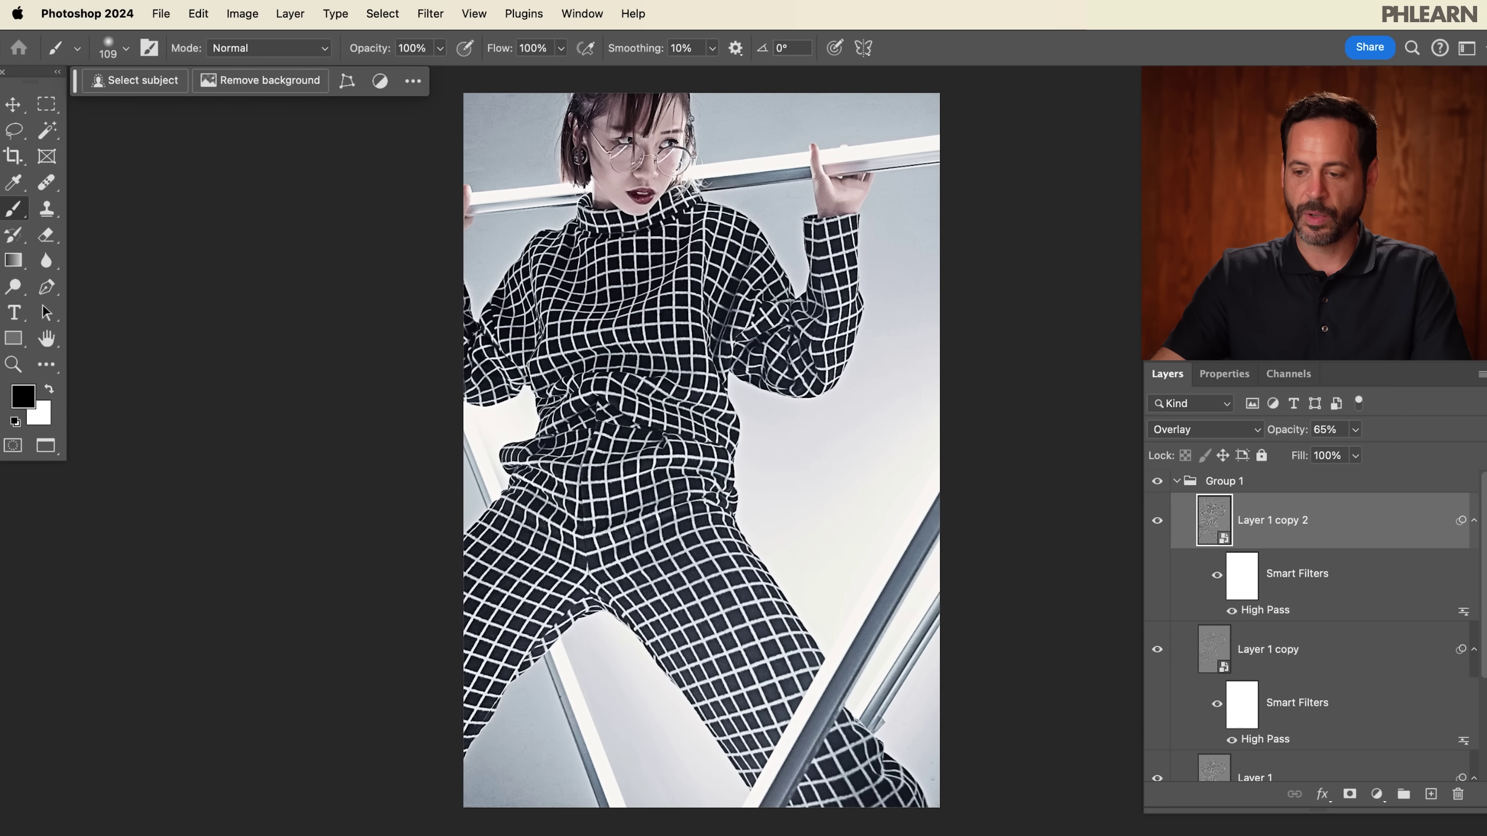
Toggle Layer 1 to judge its contribution, then collapse and select Group 1.
scroll(1311, 626, "down", 2)
left_click(1158, 712)
left_click(1158, 712)
left_click(1157, 712)
left_click(1158, 712)
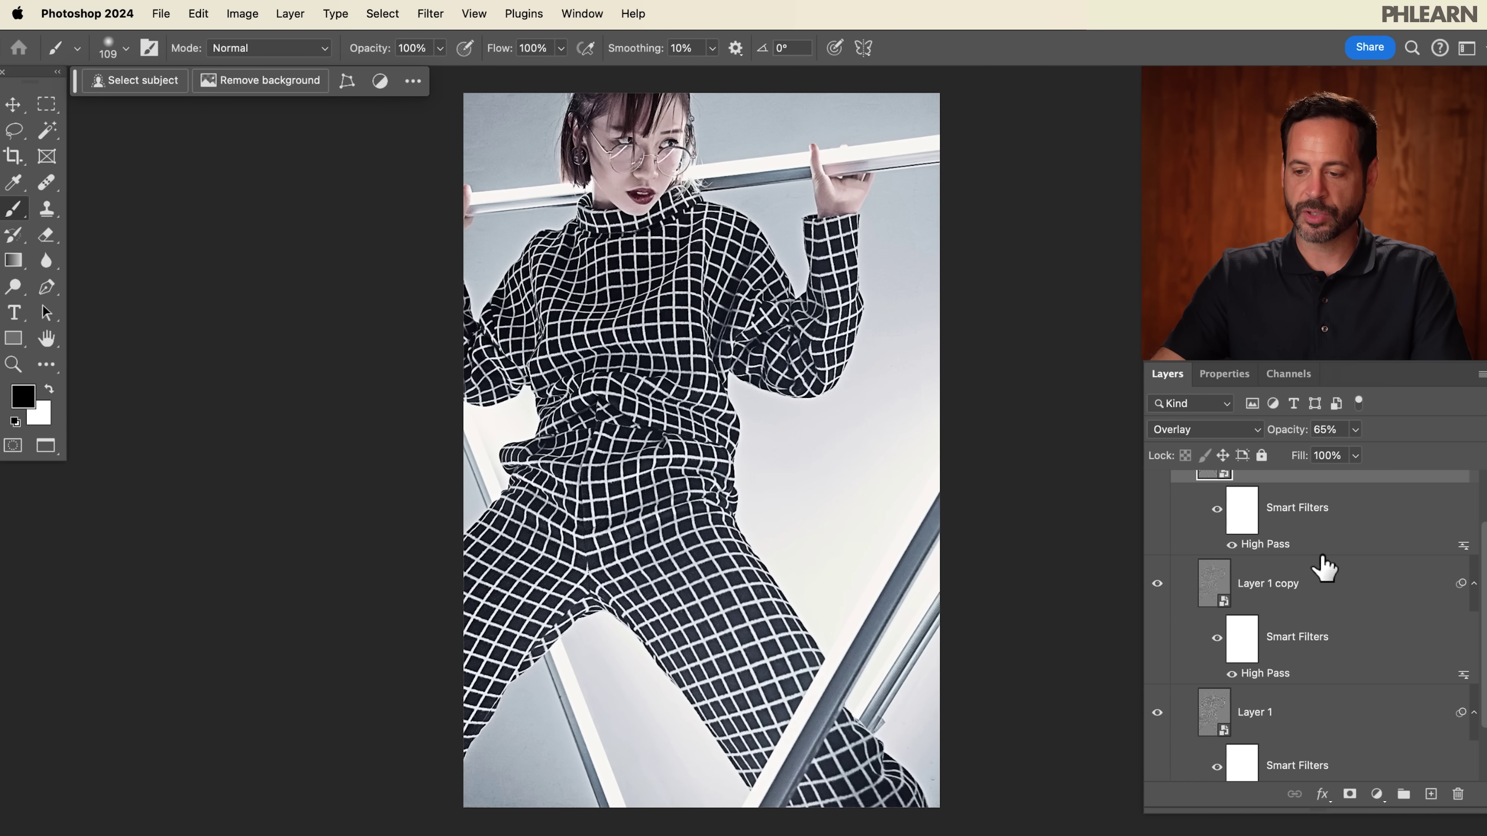
scroll(1420, 492, "up", 2)
left_click(1176, 482)
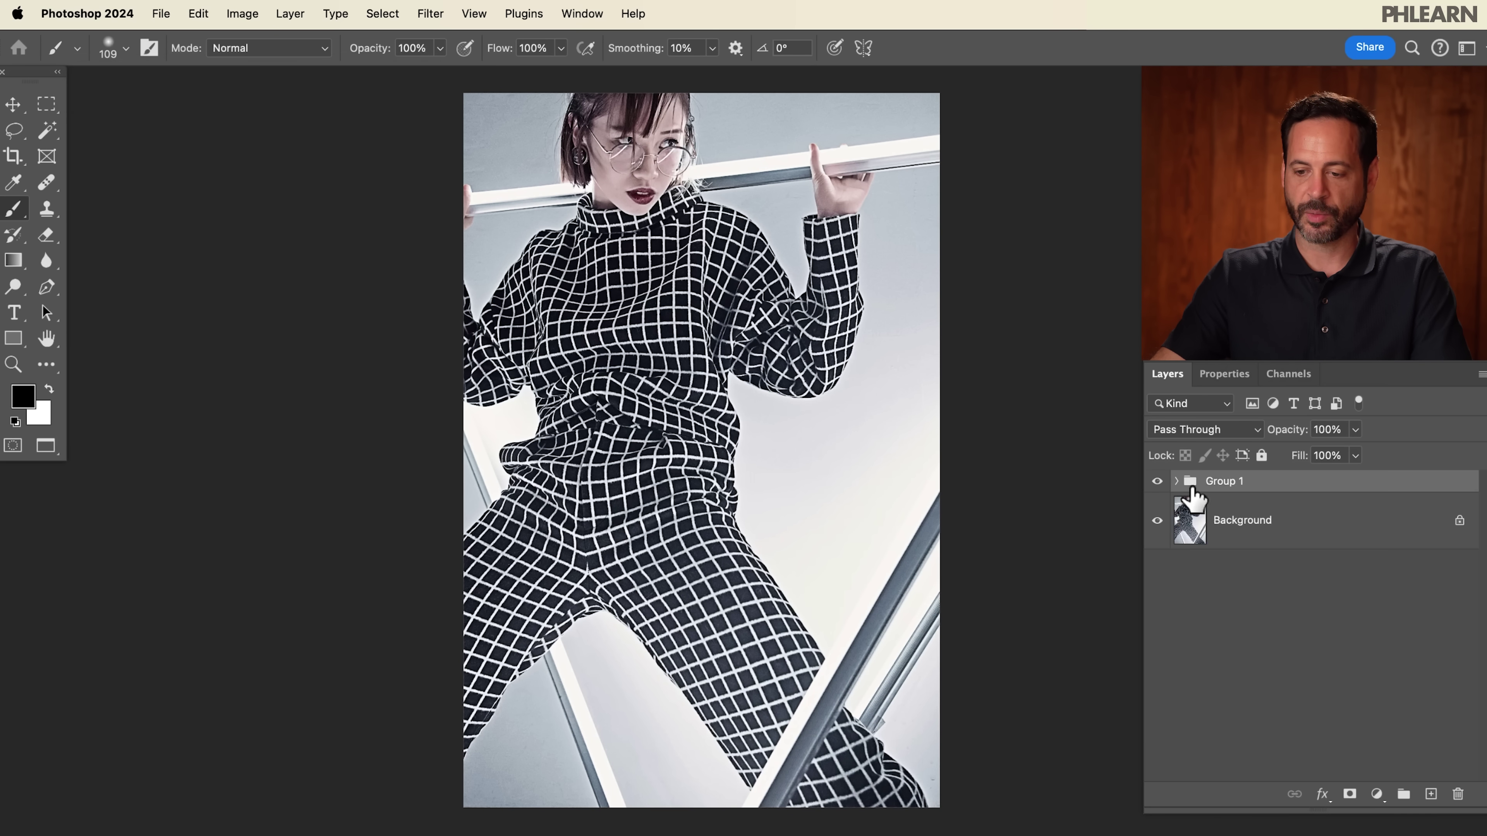
Add a layer mask to Group 1 and paint out the edges with a large 30%-flow brush.
left_click(1350, 794)
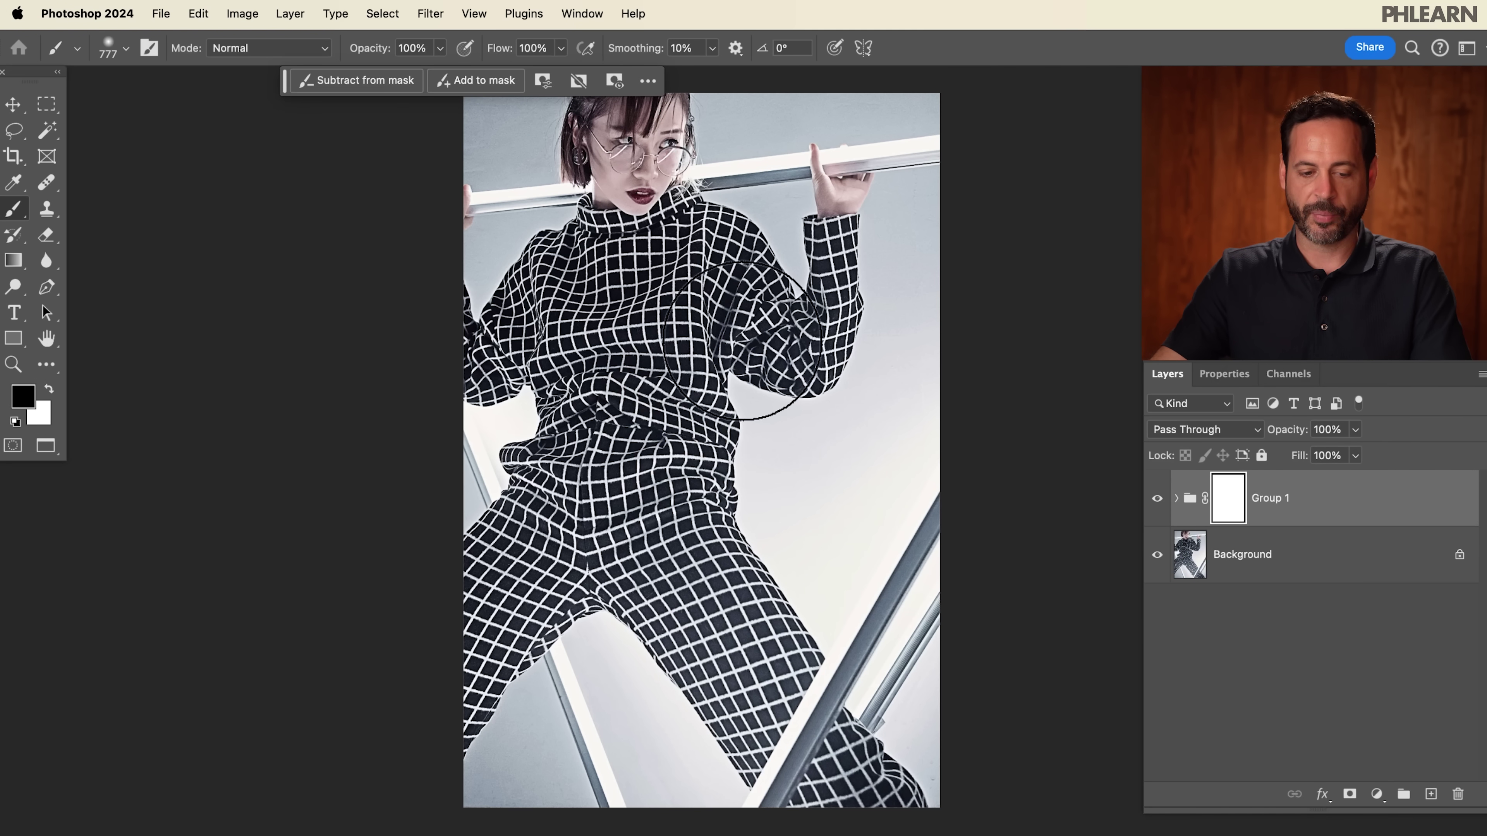
key("shift+3")
key("bracketright")
key("bracketright")
key("bracketright")
key("bracketright")
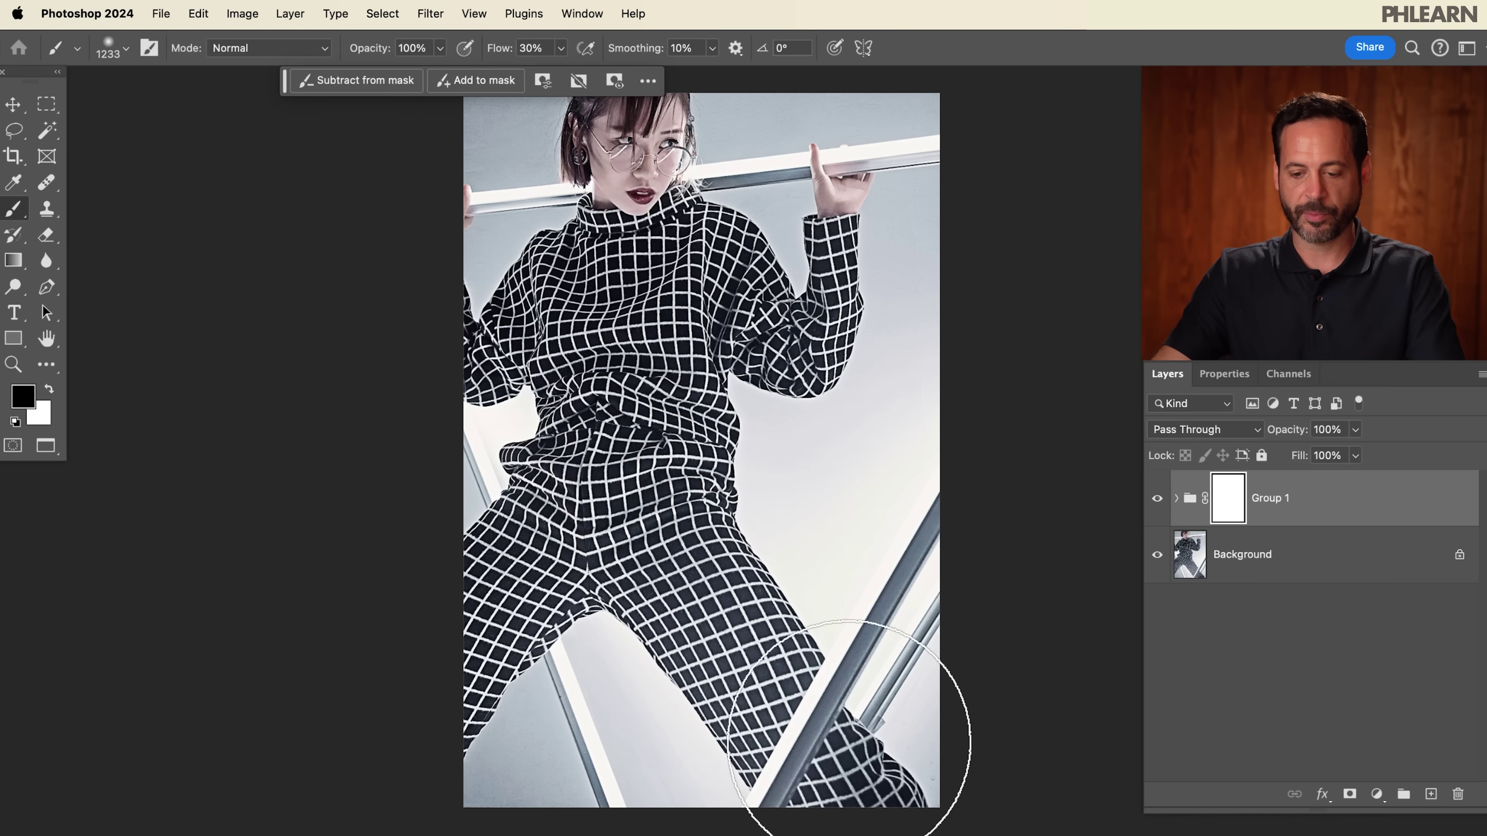
left_click_drag(695, 824, 398, 598)
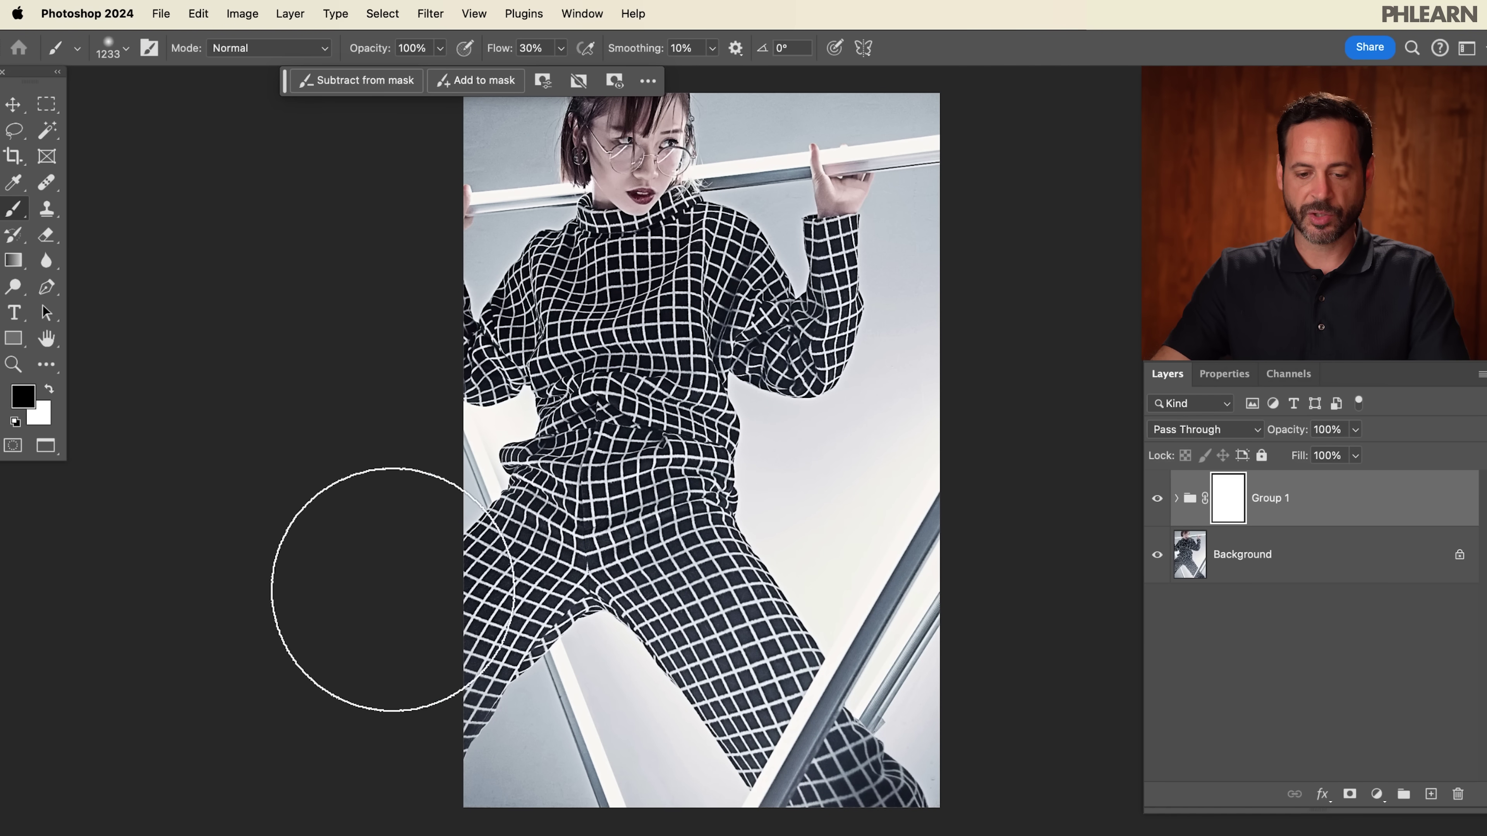
scroll(441, 206, "up", 3)
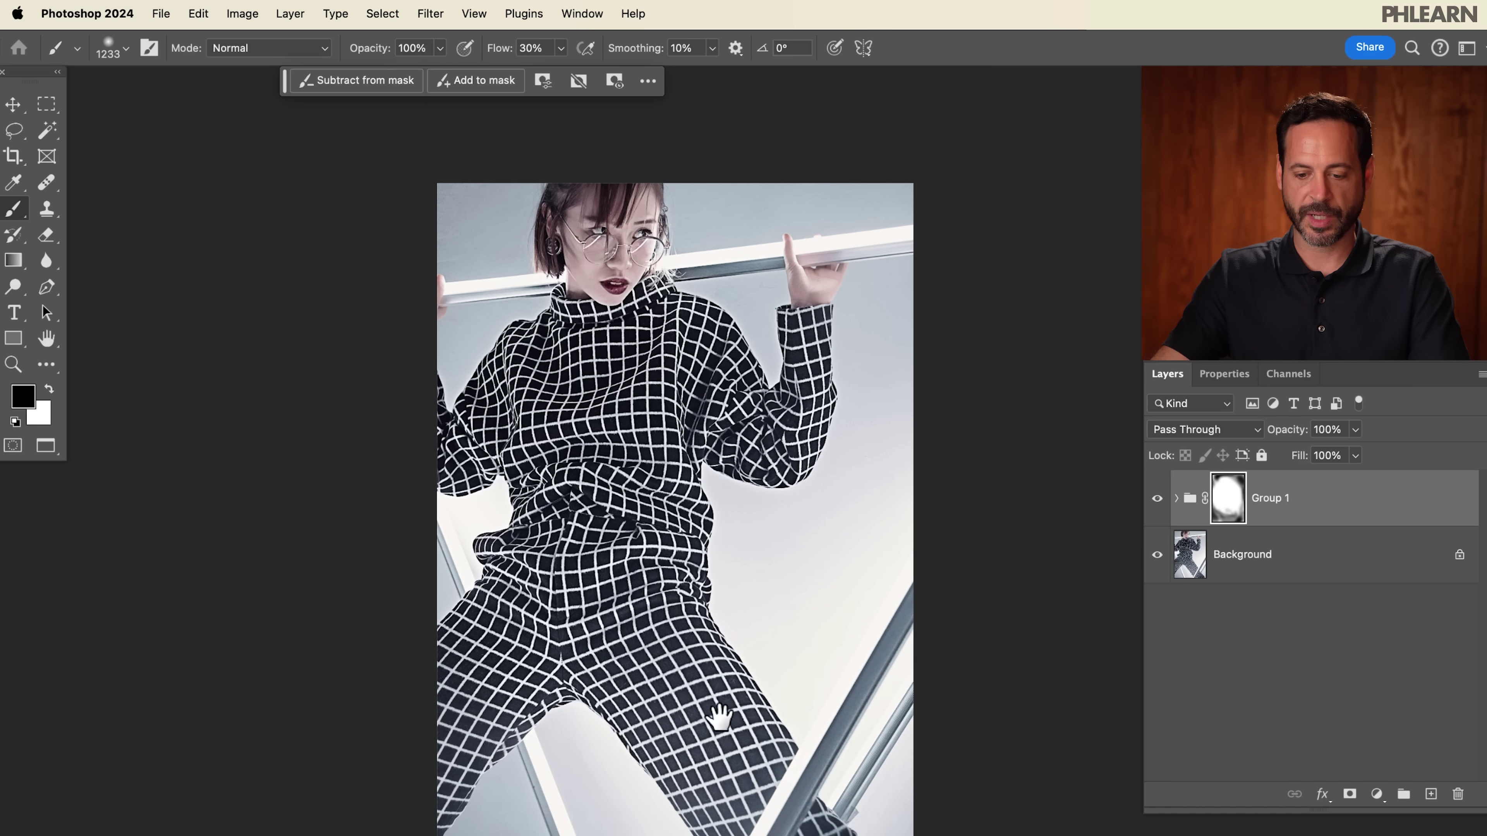
left_click_drag(719, 716, 746, 599)
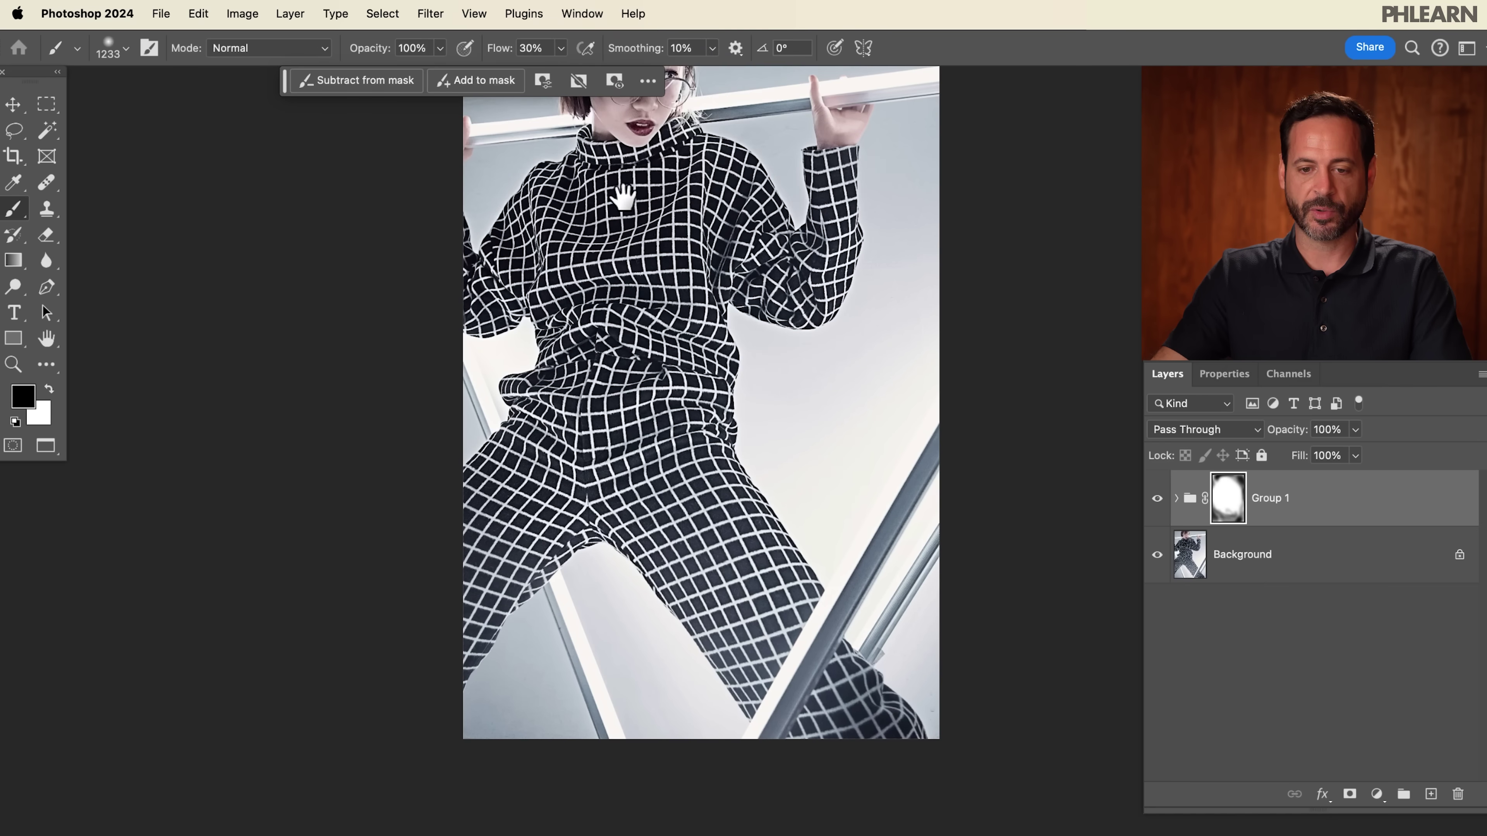
left_click_drag(622, 197, 638, 260)
Toggle Group 1 on and off to check the masked sharpening.
left_click(1158, 498)
left_click(1157, 498)
left_click(1157, 498)
left_click(1157, 499)
left_click(1157, 499)
left_click(1157, 499)
left_click(1158, 500)
left_click(1158, 501)
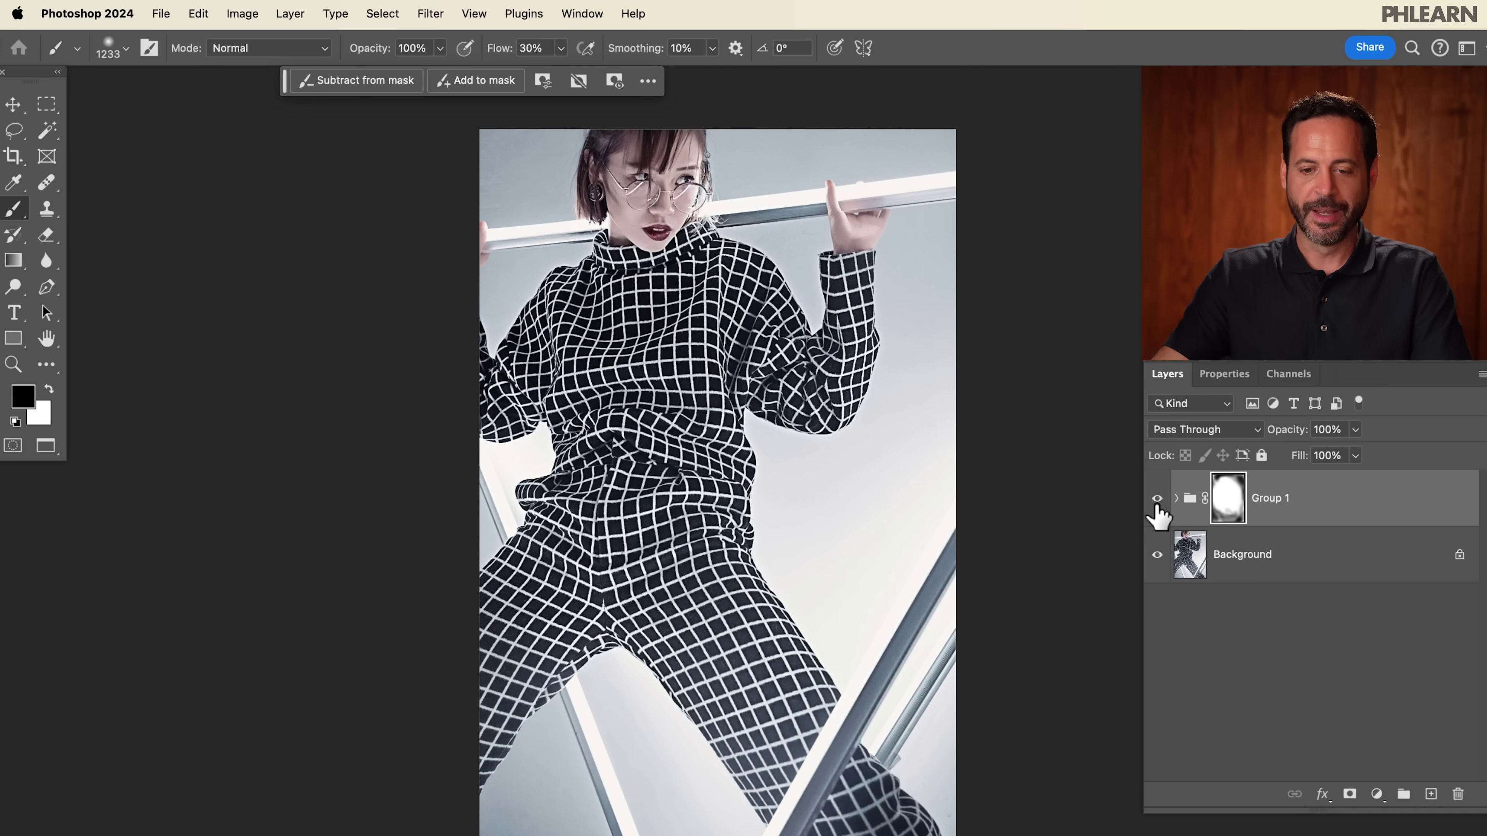